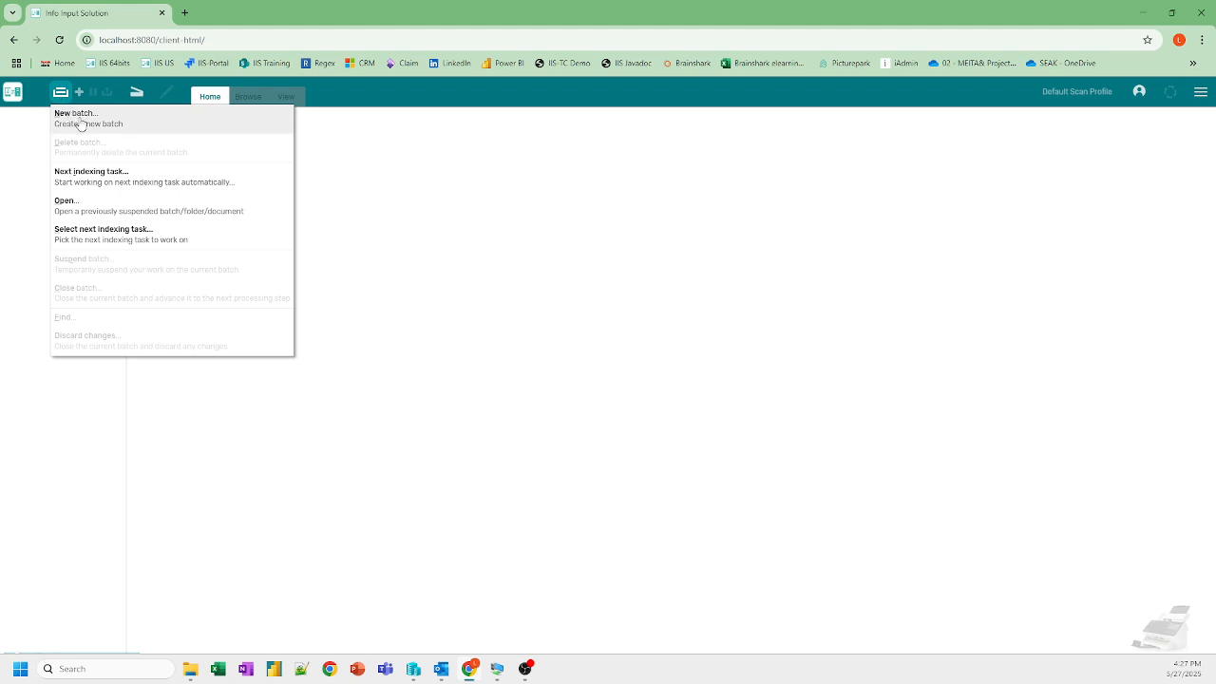
Create a batch for the job ##Demo_Invoice Matching with PO and DO_Recheck (AG) and import the invoice, order form and delivery form files
{"action": "left_click", "coordinate": [81, 119]}
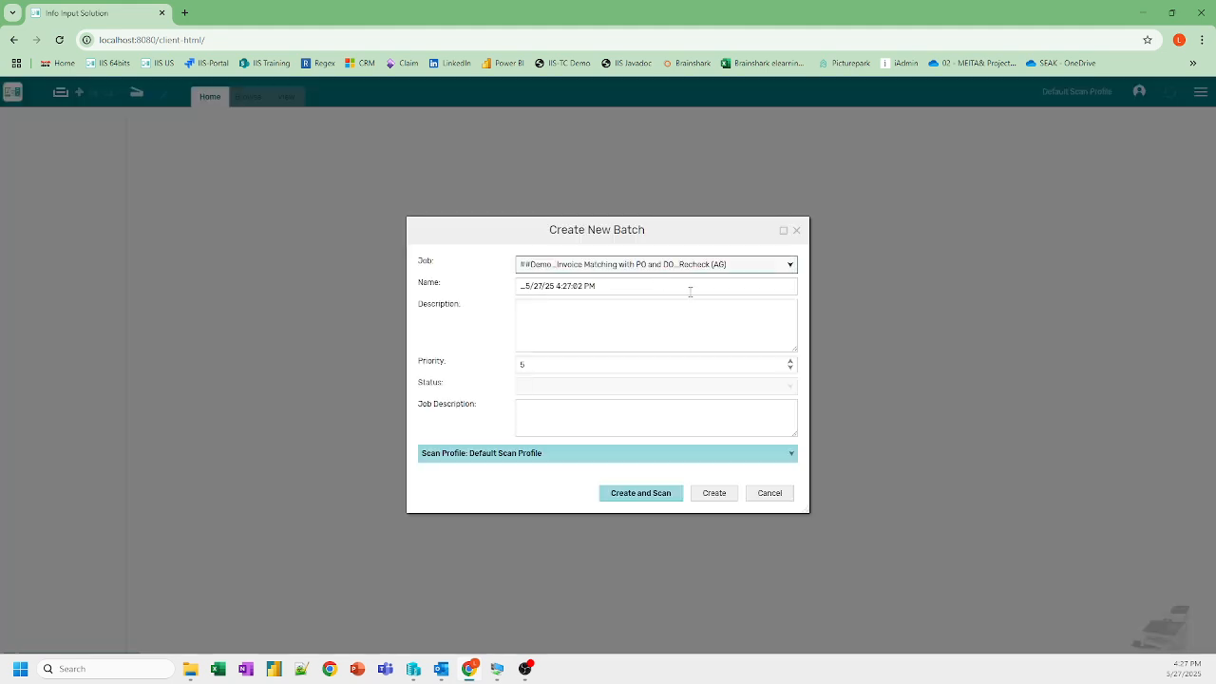
{"action": "left_click", "coordinate": [646, 493]}
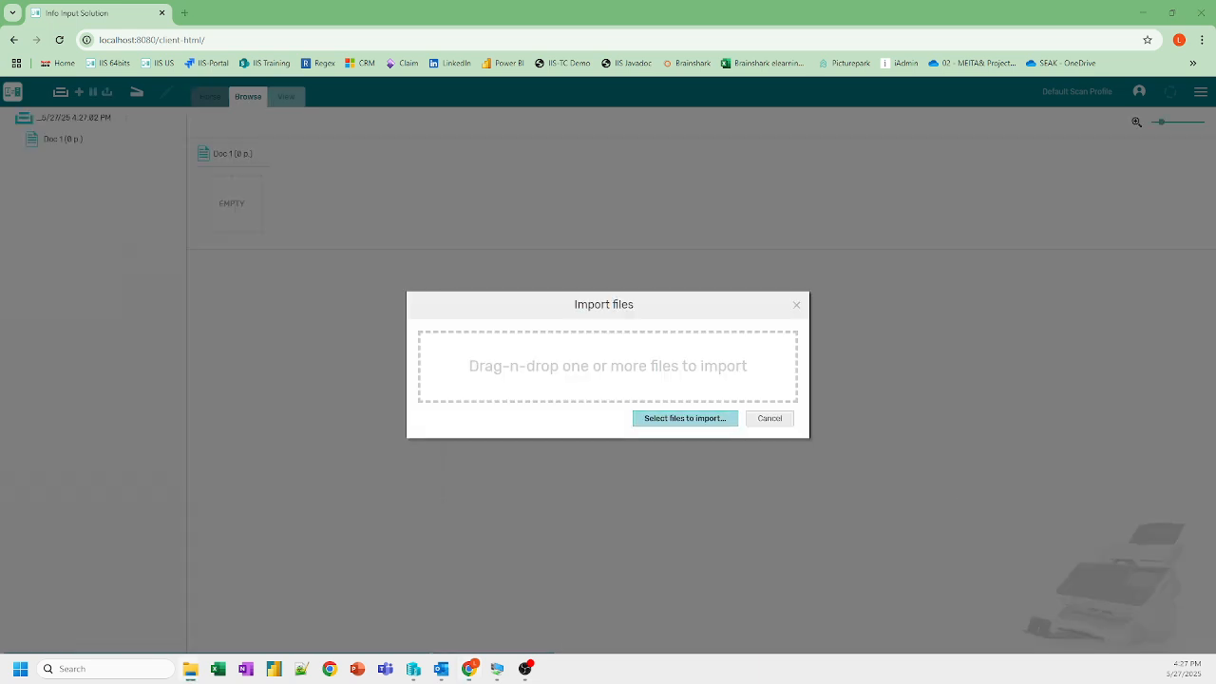
{"action": "left_click_drag", "start_coordinate": [694, 282], "coordinate": [608, 352]}
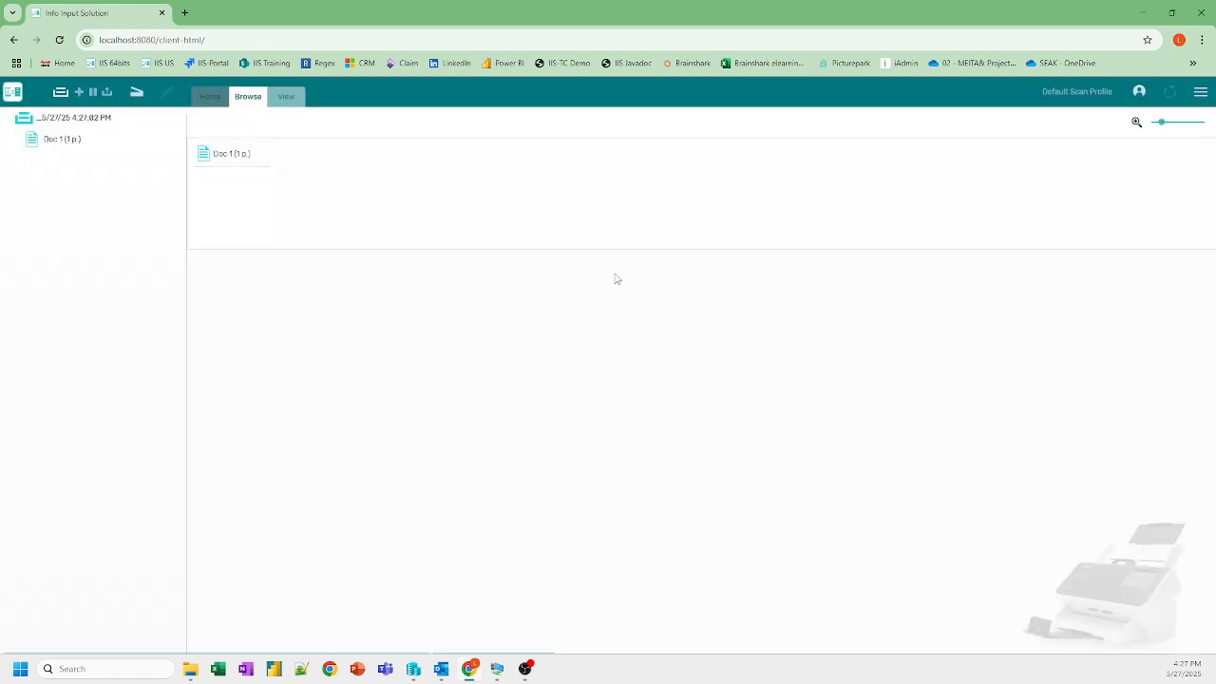
Preview the imported invoice, order form and delivery form pages, and close the batch to advance it to processing
{"action": "left_click", "coordinate": [220, 195]}
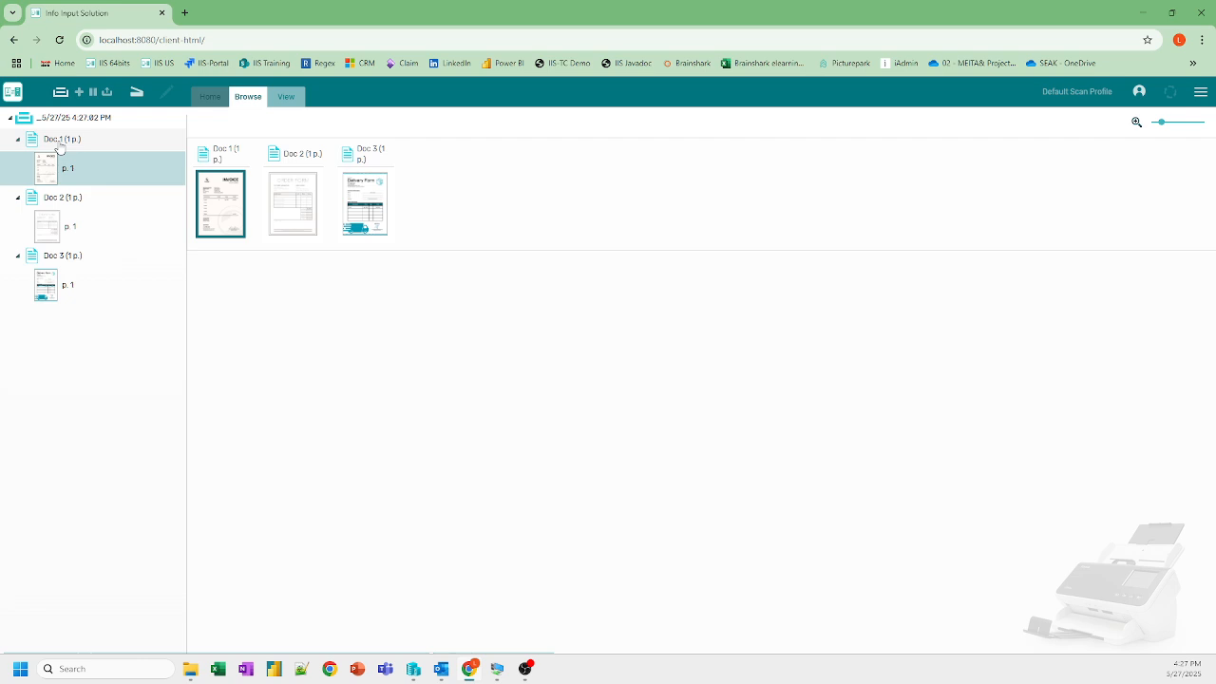
{"action": "left_click", "coordinate": [238, 230]}
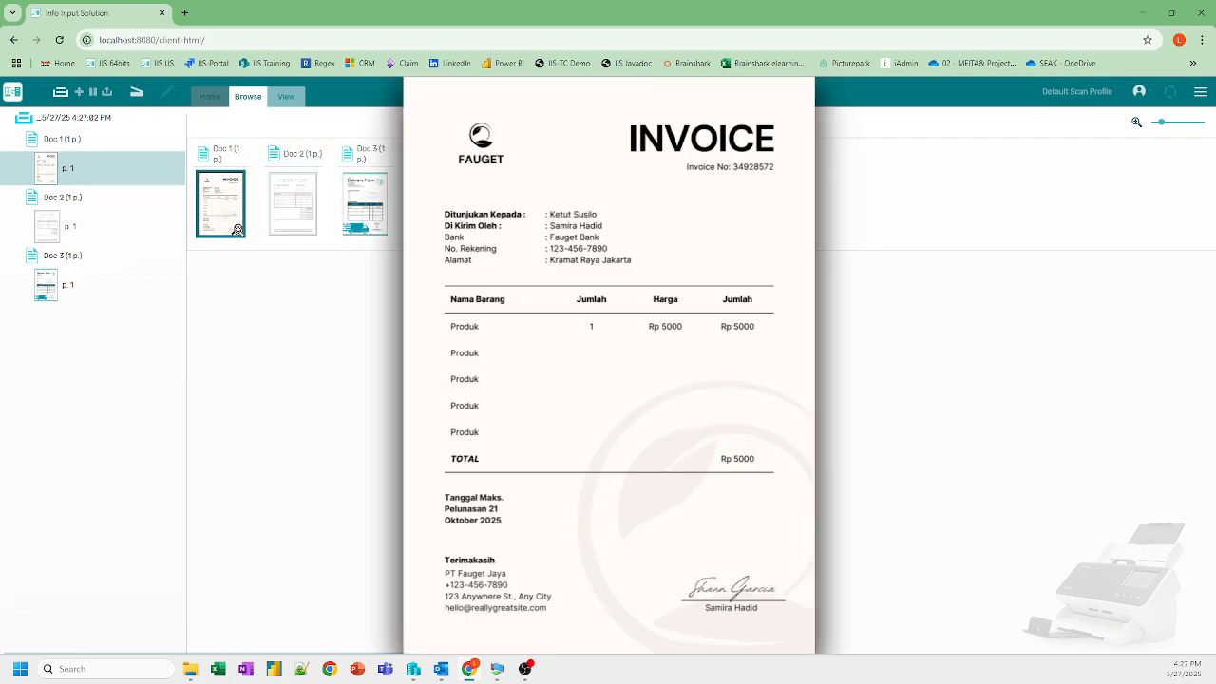
{"action": "mouse_move", "coordinate": [311, 230]}
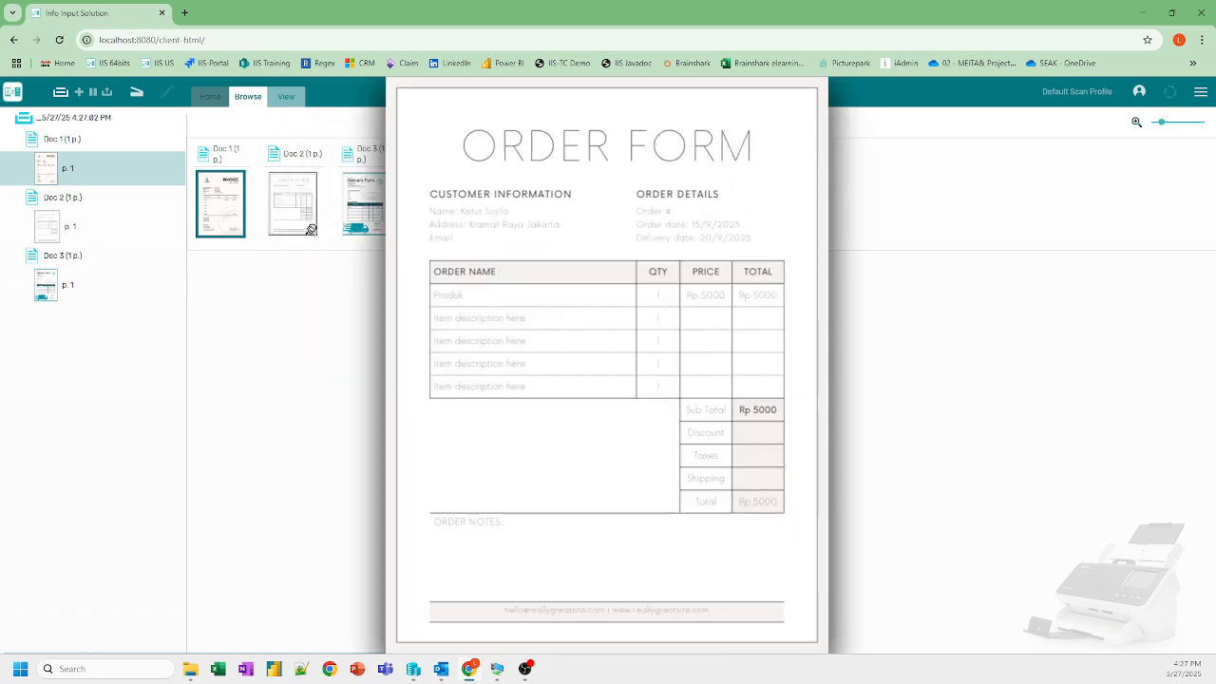
{"action": "mouse_move", "coordinate": [238, 230]}
{"action": "mouse_move", "coordinate": [381, 233]}
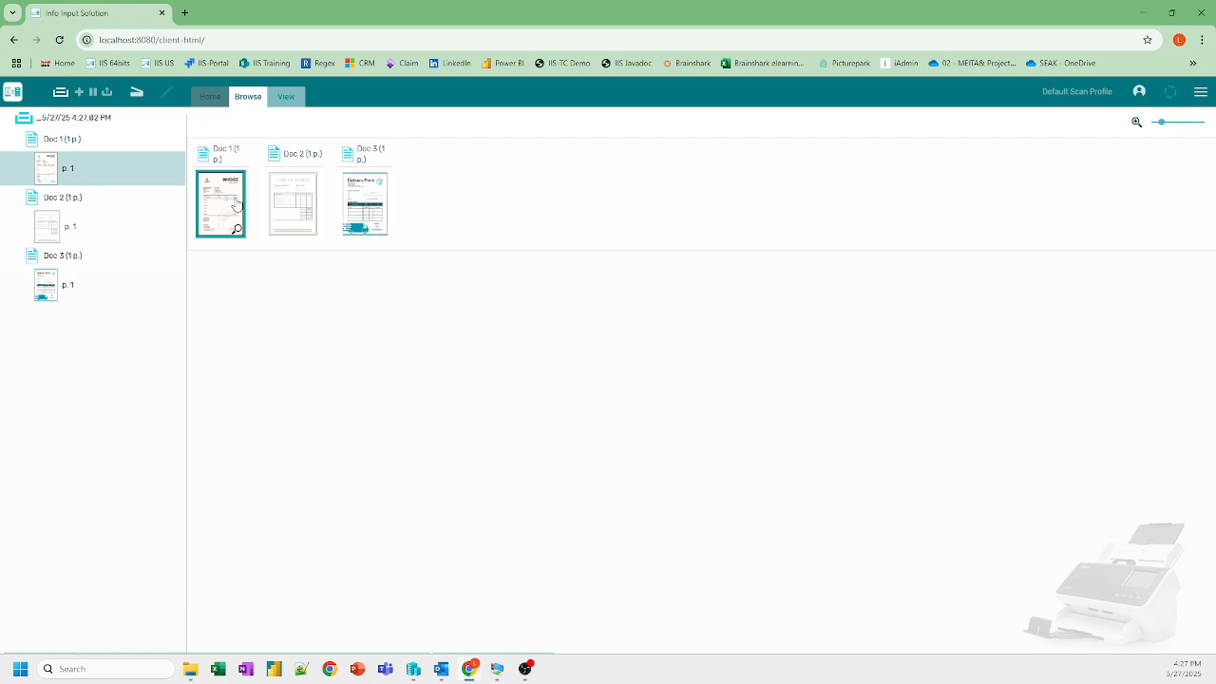
{"action": "left_click", "coordinate": [105, 94]}
{"action": "left_click", "coordinate": [585, 396]}
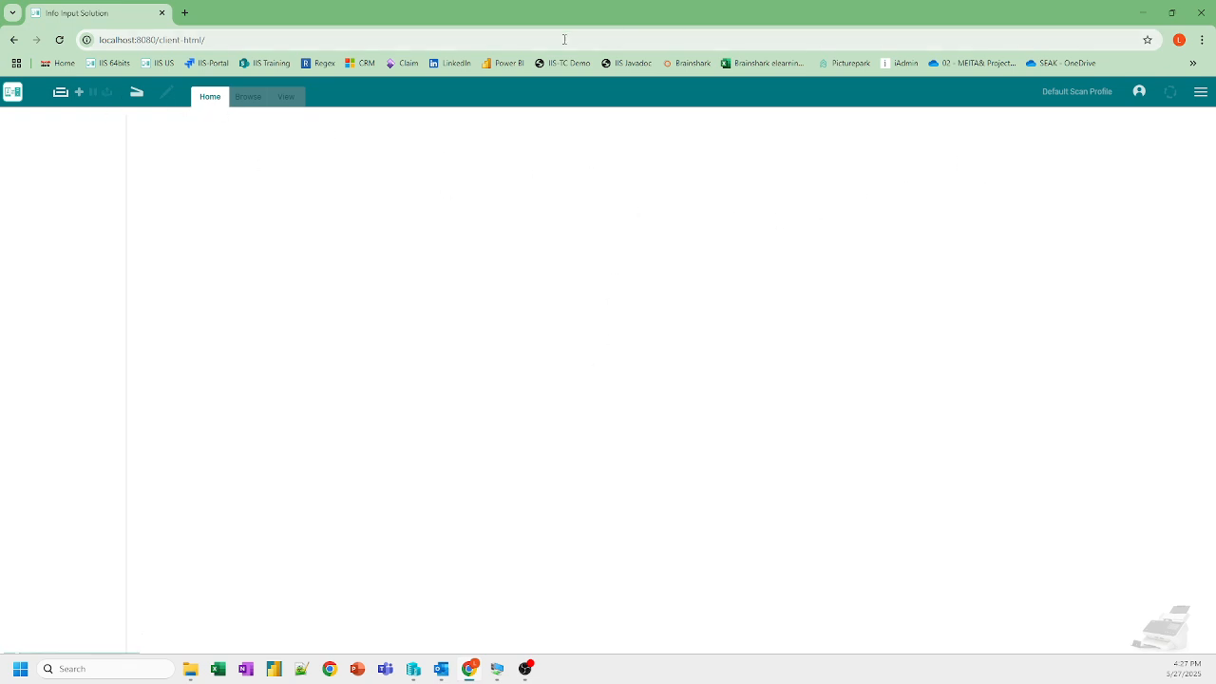
Create a second batch for the same job with only the invoice and delivery form, and close it for processing
{"action": "left_click", "coordinate": [61, 92]}
{"action": "left_click", "coordinate": [85, 119]}
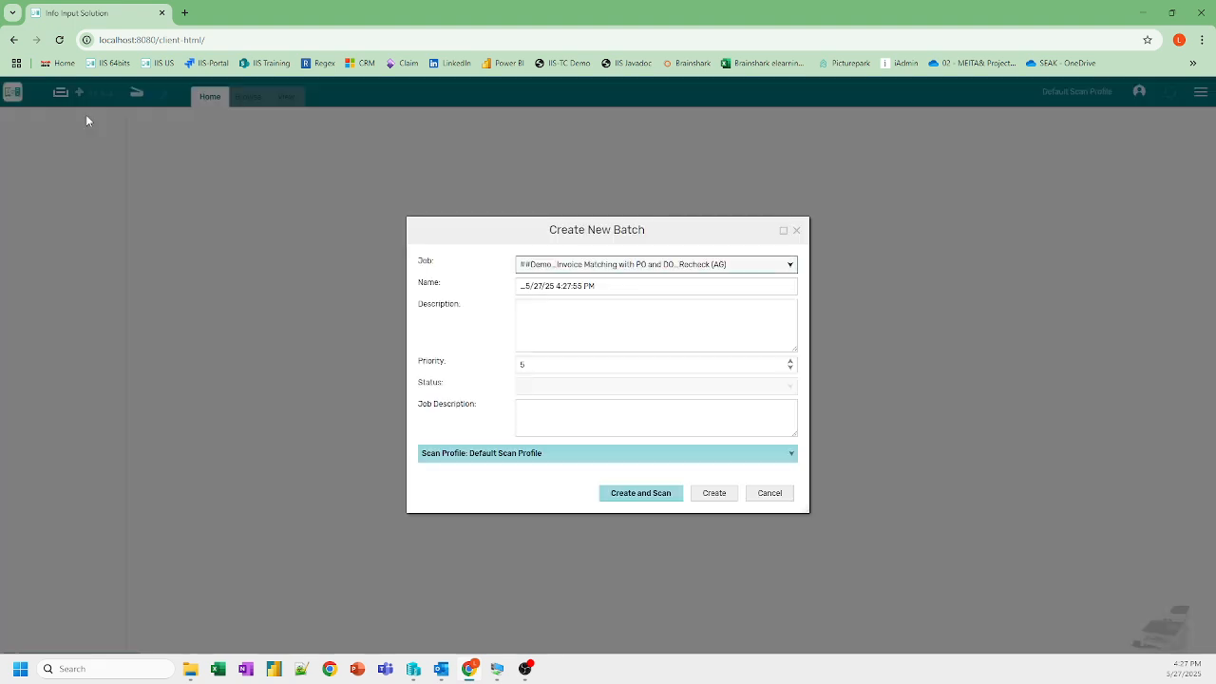
{"action": "left_click", "coordinate": [641, 492]}
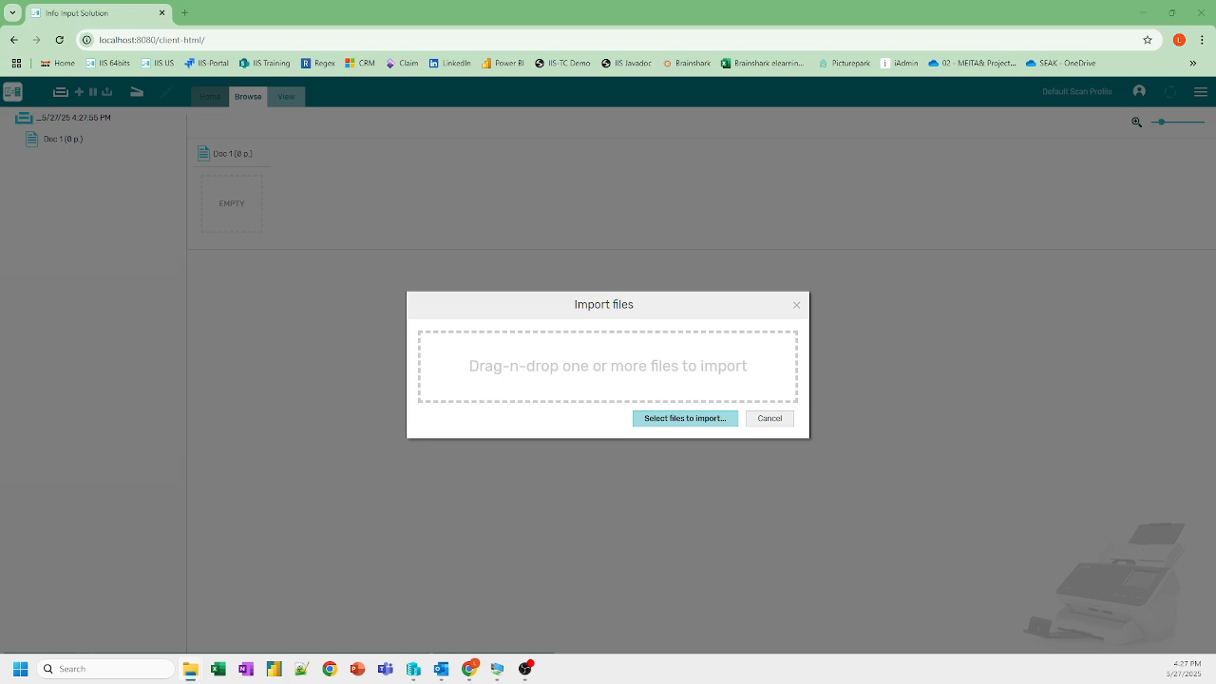
{"action": "left_click_drag", "start_coordinate": [1215, 219], "coordinate": [621, 388]}
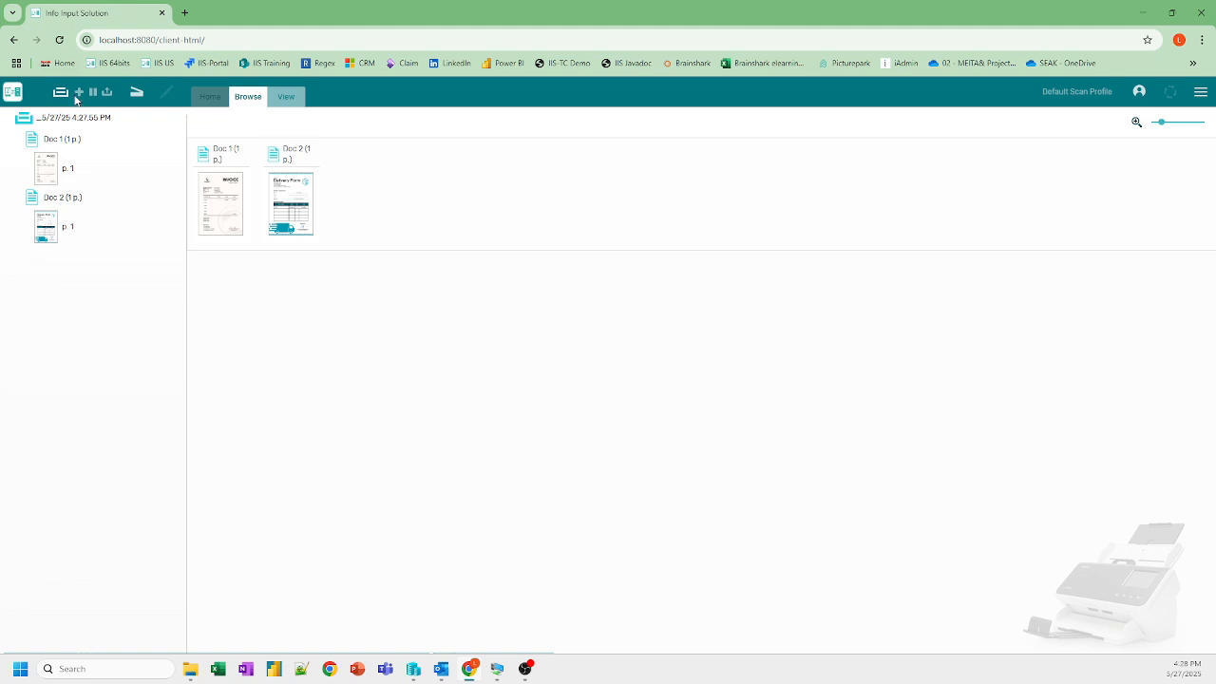
{"action": "left_click", "coordinate": [106, 93]}
{"action": "left_click", "coordinate": [583, 395]}
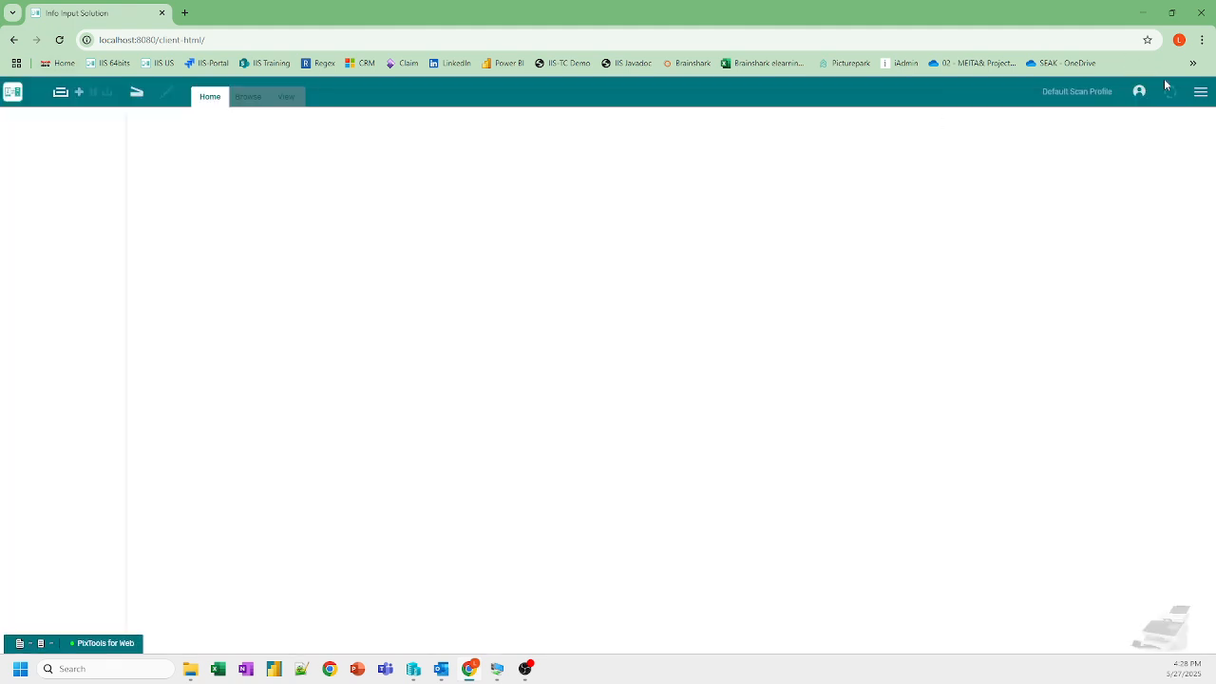
Open the READY three-document invoice matching batch from the Batch Manager
{"action": "left_click", "coordinate": [1200, 91]}
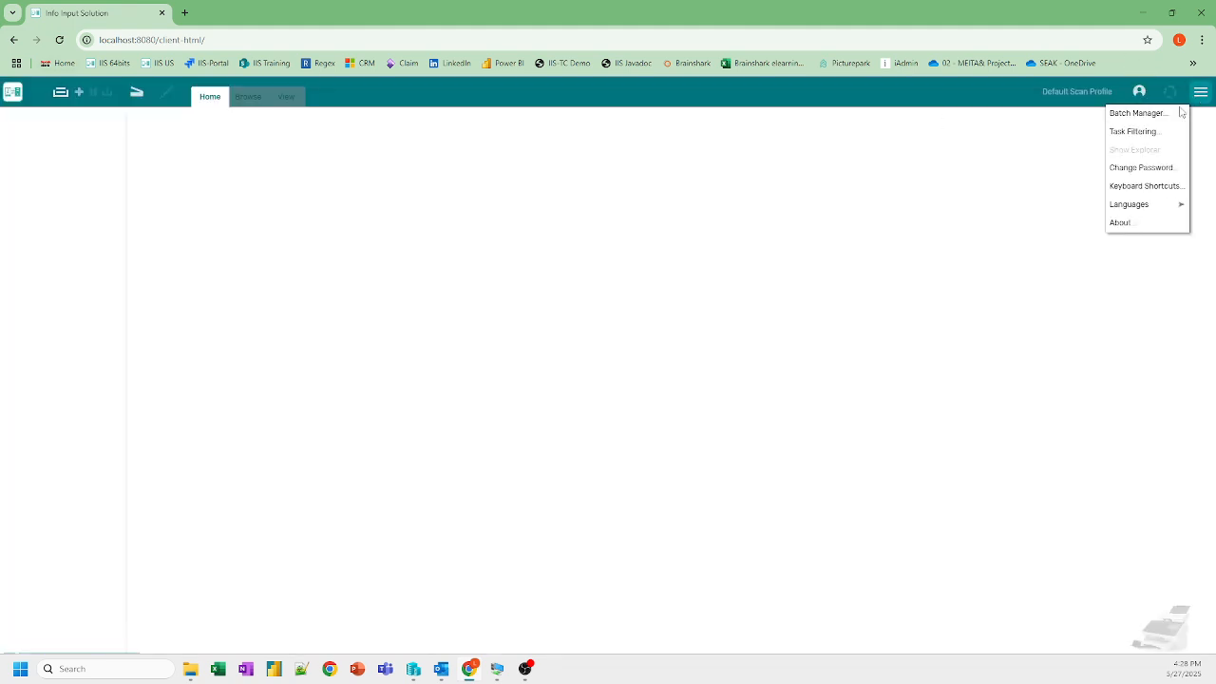
{"action": "left_click", "coordinate": [1146, 115]}
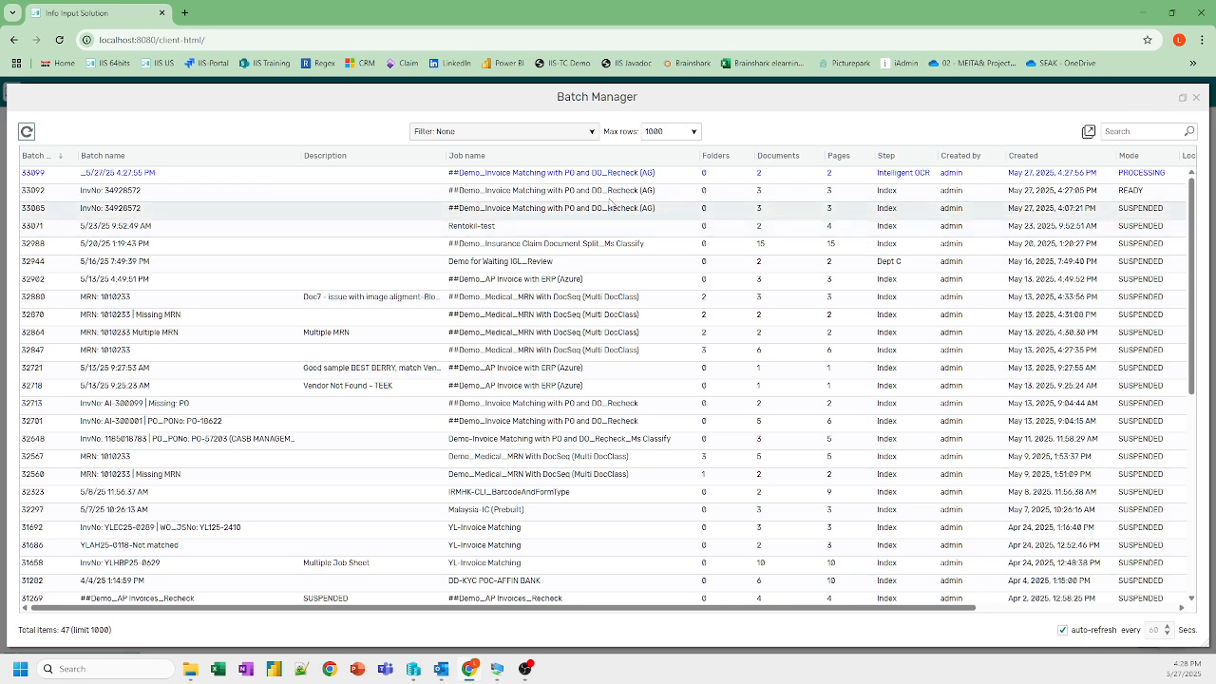
{"action": "left_click", "coordinate": [654, 191]}
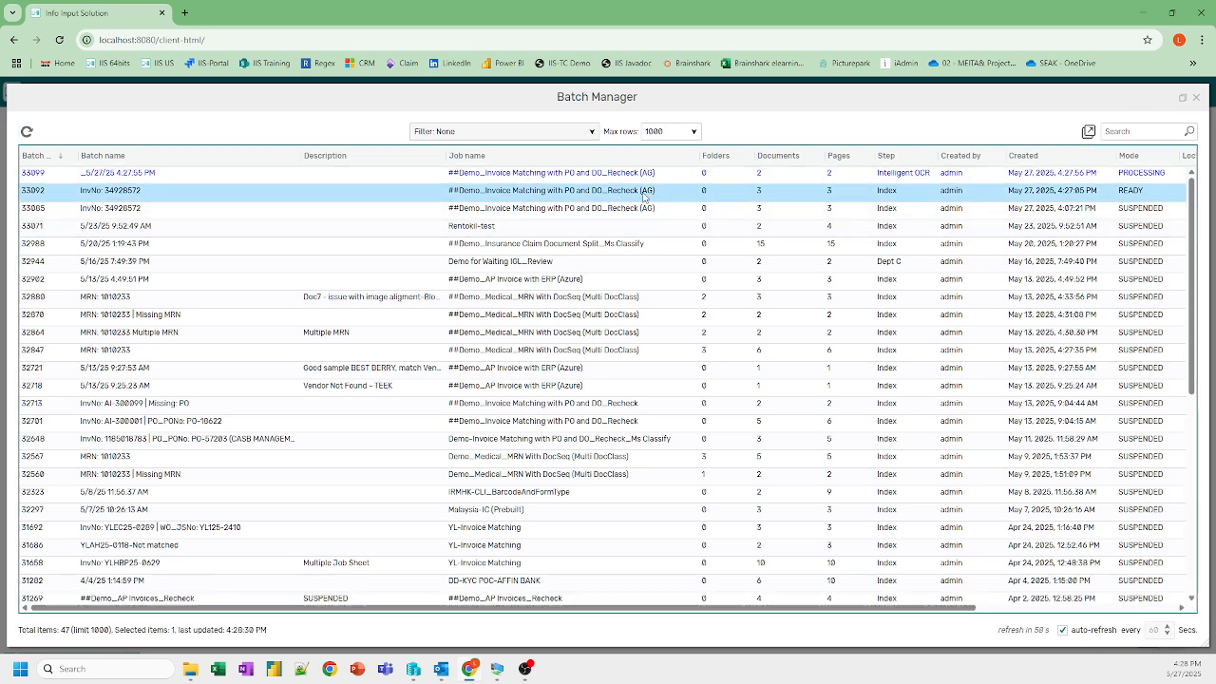
{"action": "right_click", "coordinate": [646, 195]}
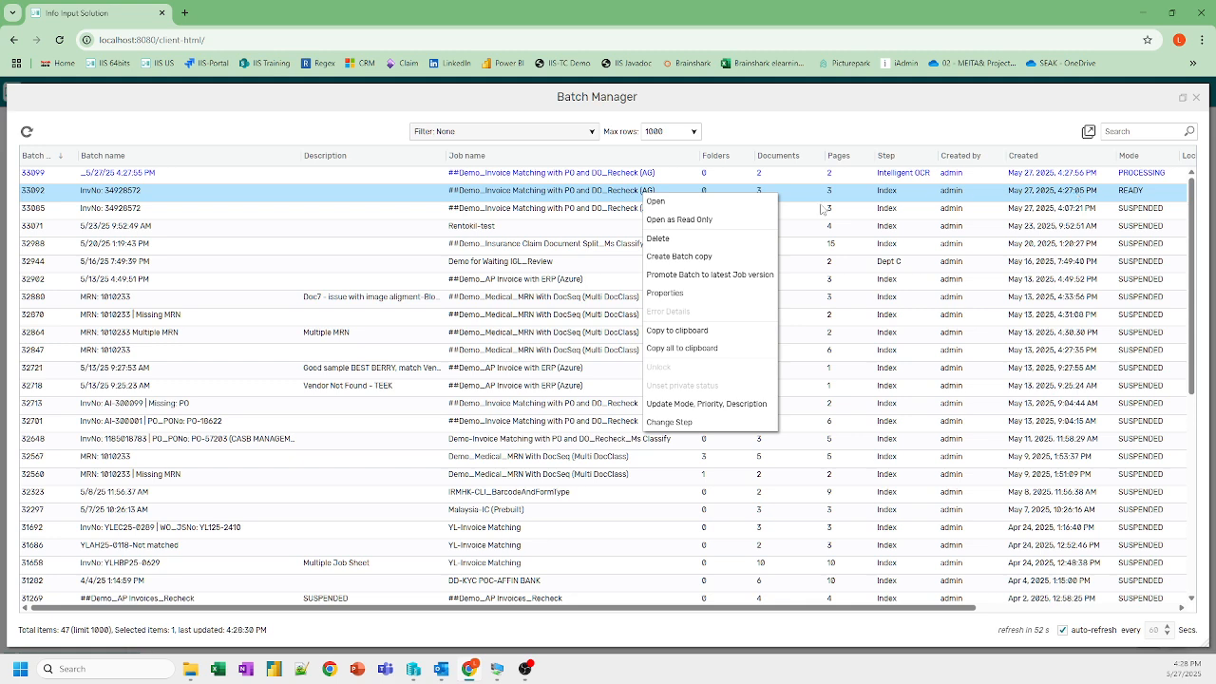
{"action": "left_click", "coordinate": [656, 201]}
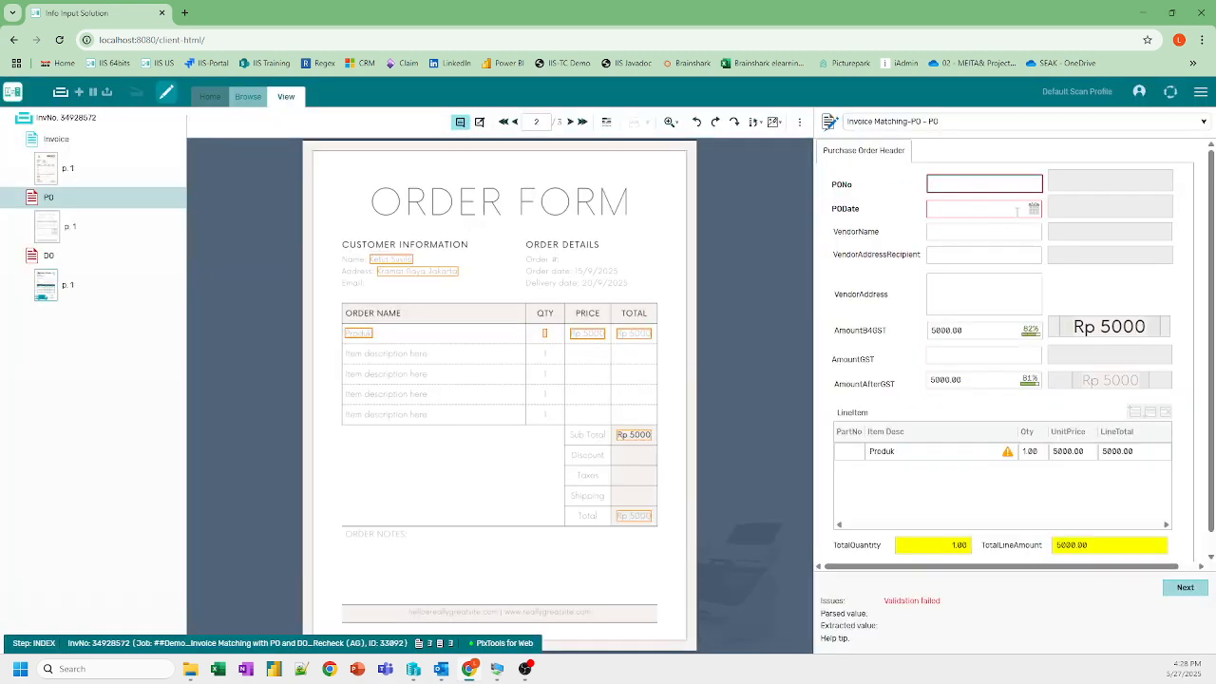
Review the extracted index fields of the Invoice, PO and DO documents one after another
{"action": "left_click", "coordinate": [57, 139]}
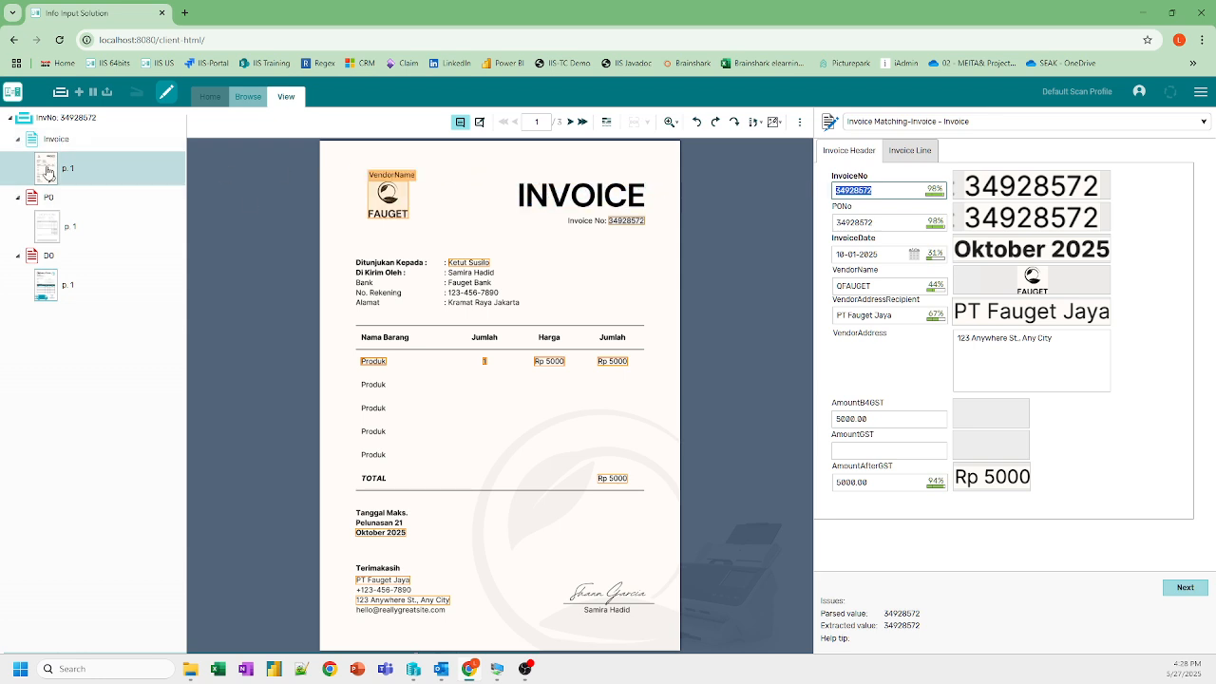
{"action": "left_click", "coordinate": [48, 230]}
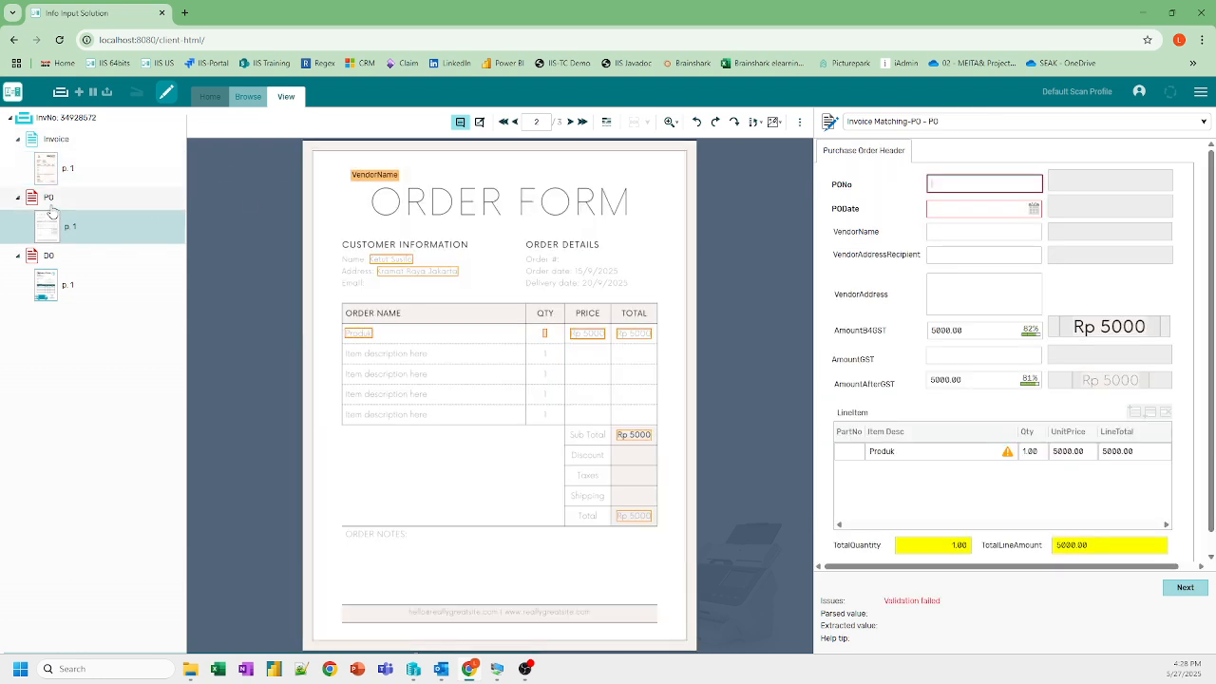
{"action": "left_click", "coordinate": [43, 290]}
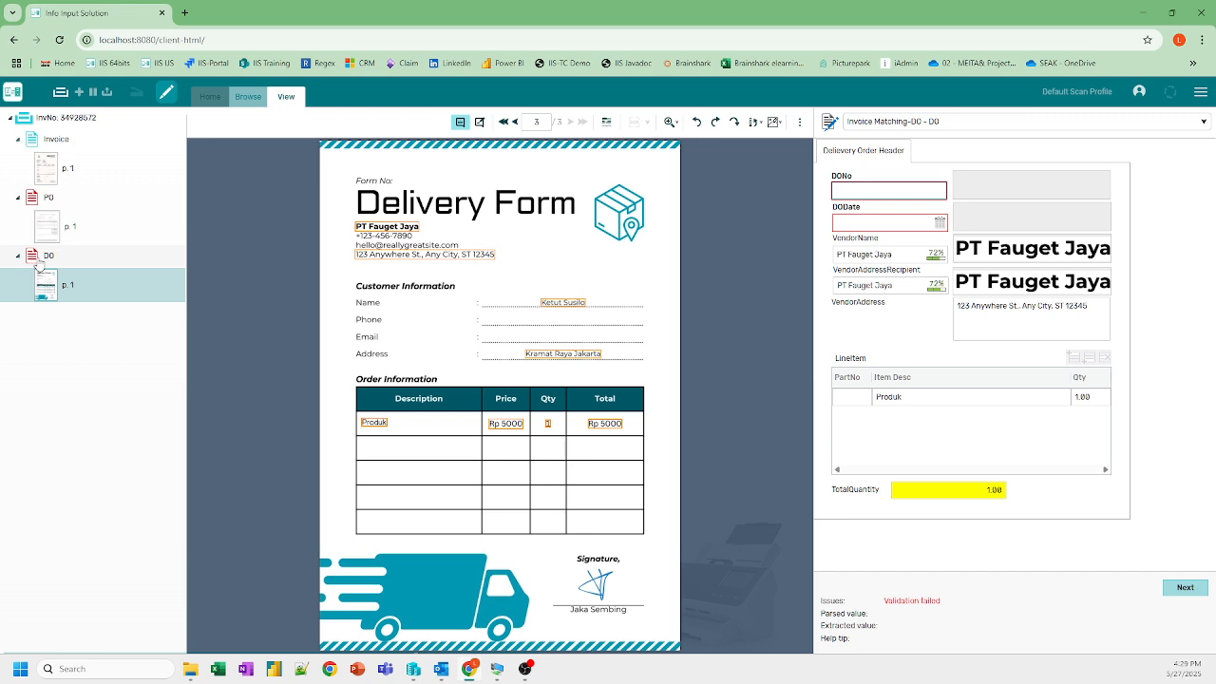
Return to the Invoice document and check its InvoiceNo, PONo and InvoiceDate fields against the scanned page
{"action": "left_click", "coordinate": [43, 171]}
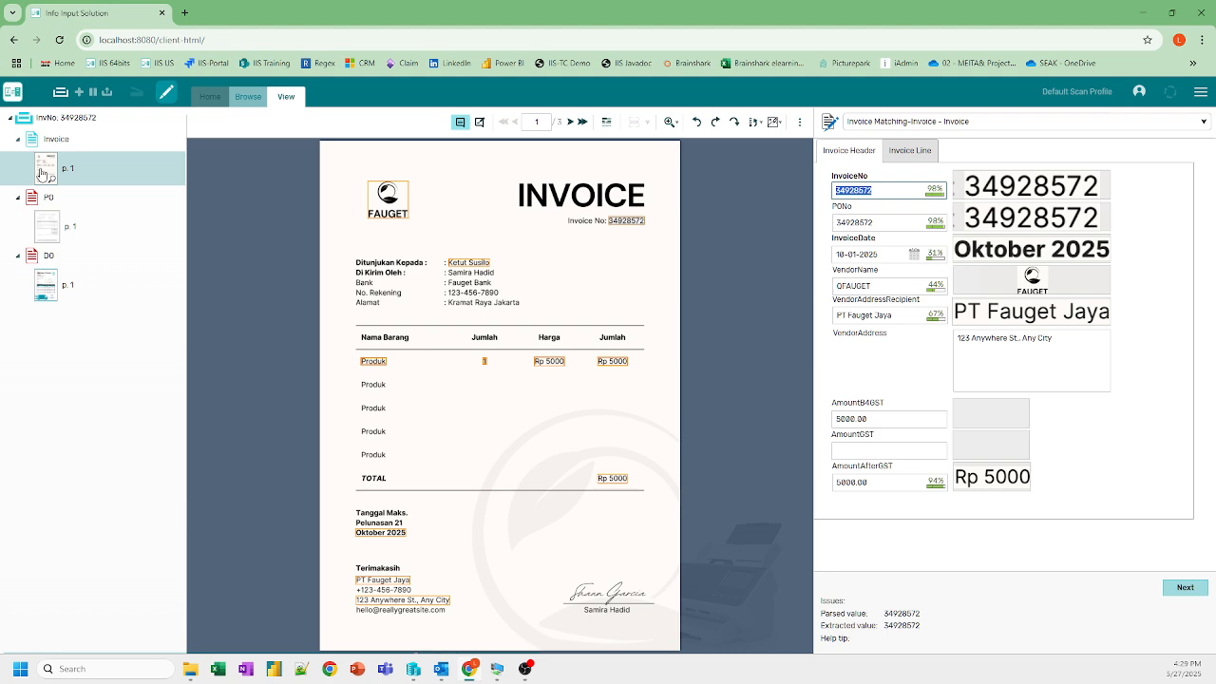
{"action": "left_click", "coordinate": [872, 190]}
{"action": "mouse_move", "coordinate": [631, 227]}
{"action": "left_click", "coordinate": [848, 222]}
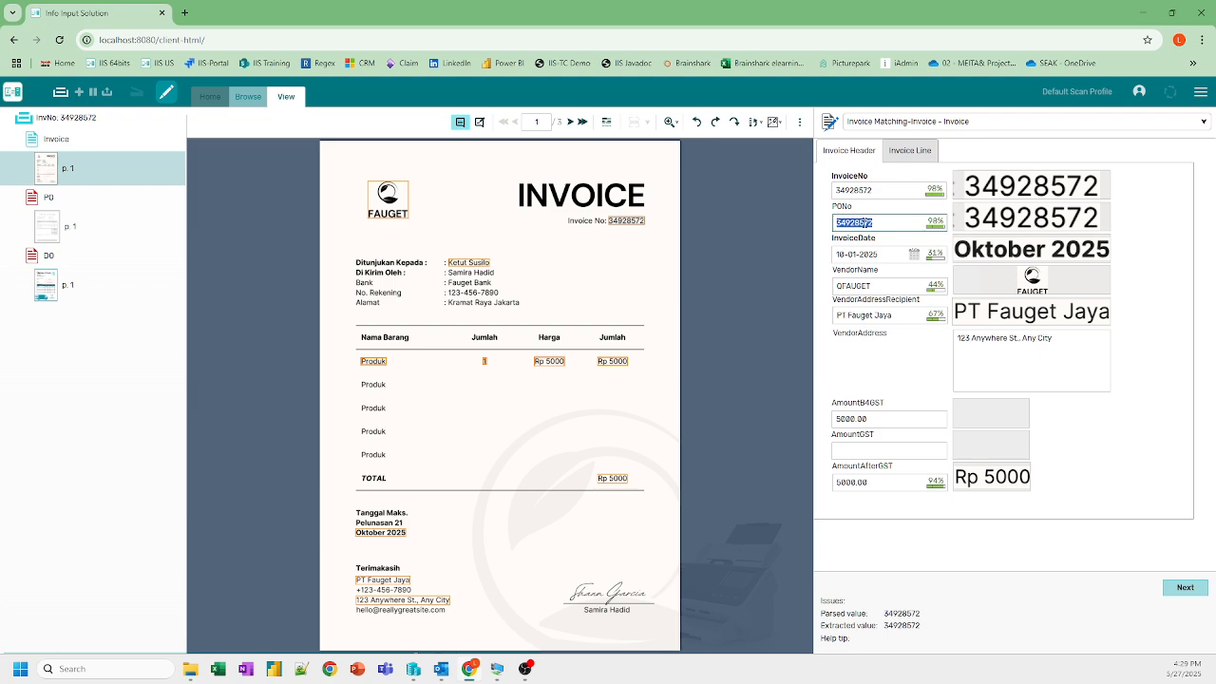
{"action": "left_click", "coordinate": [867, 243]}
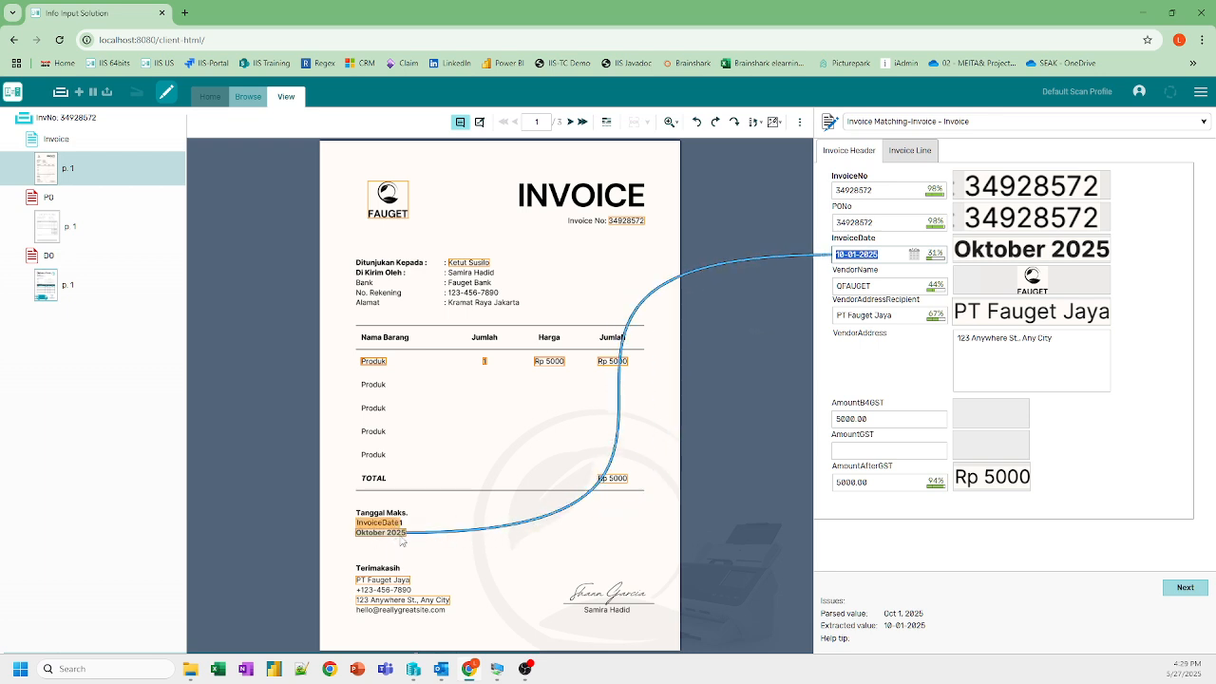
{"action": "left_click", "coordinate": [882, 254]}
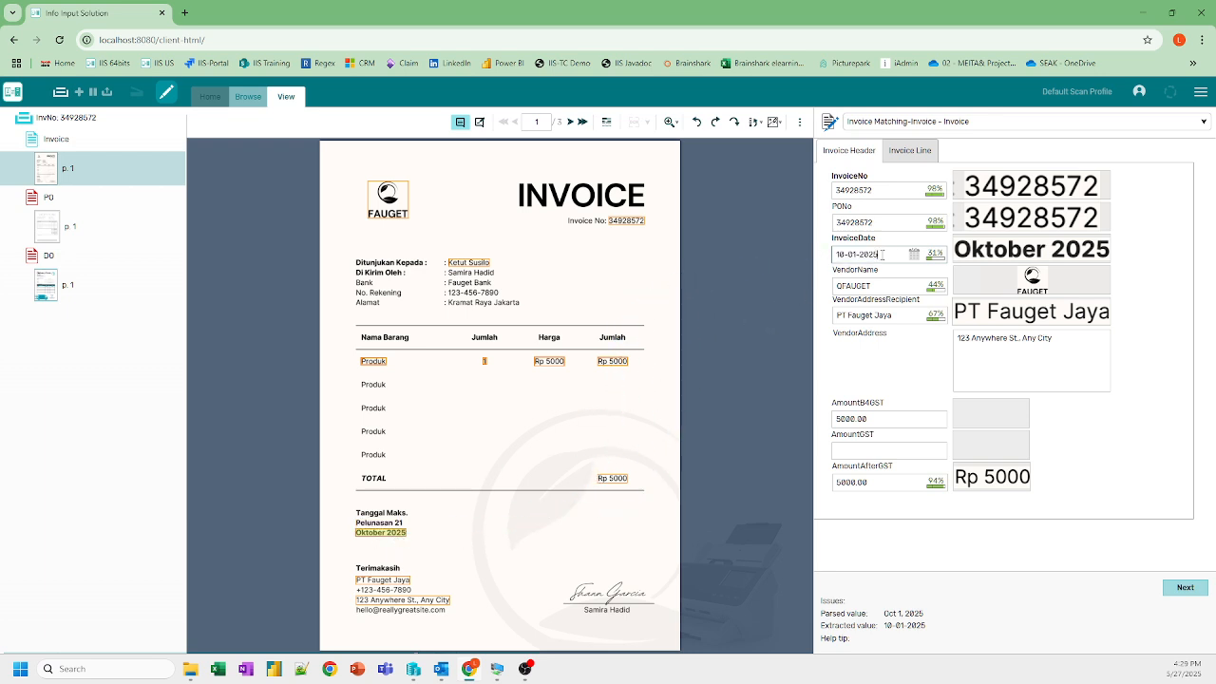
{"action": "double_click", "coordinate": [840, 254]}
{"action": "left_click_drag", "start_coordinate": [878, 255], "coordinate": [863, 255]}
Correct the invoice's VendorName field to FAUGET by removing the stray leading character
{"action": "left_click", "coordinate": [889, 287]}
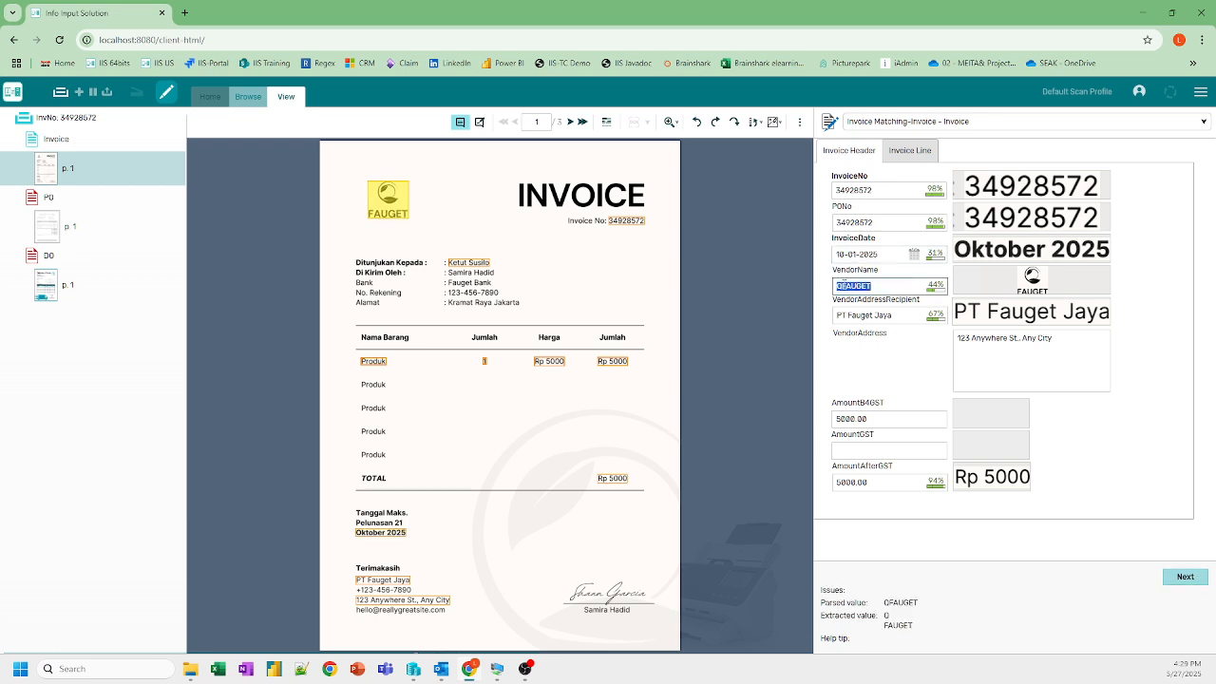
{"action": "left_click", "coordinate": [841, 286]}
{"action": "key", "text": "BackSpace"}
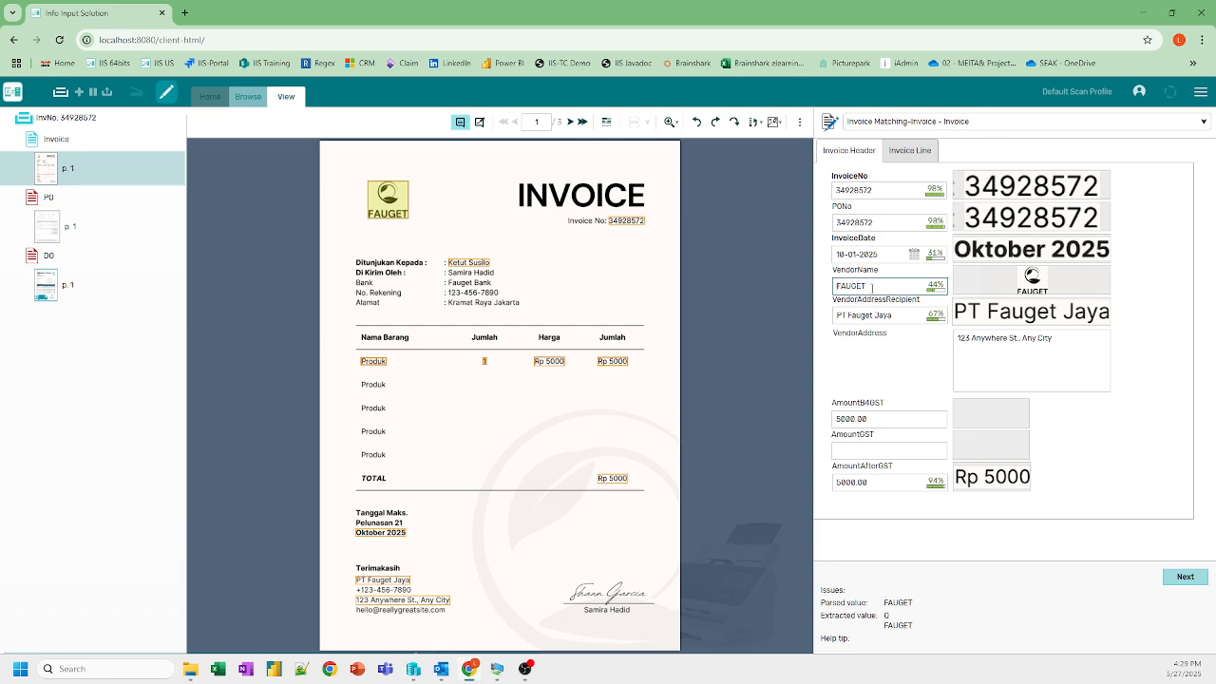
Check the invoice's VendorAddressRecipient, AmountB4GST and AmountAfterGST fields against the scanned page
{"action": "left_click", "coordinate": [859, 318]}
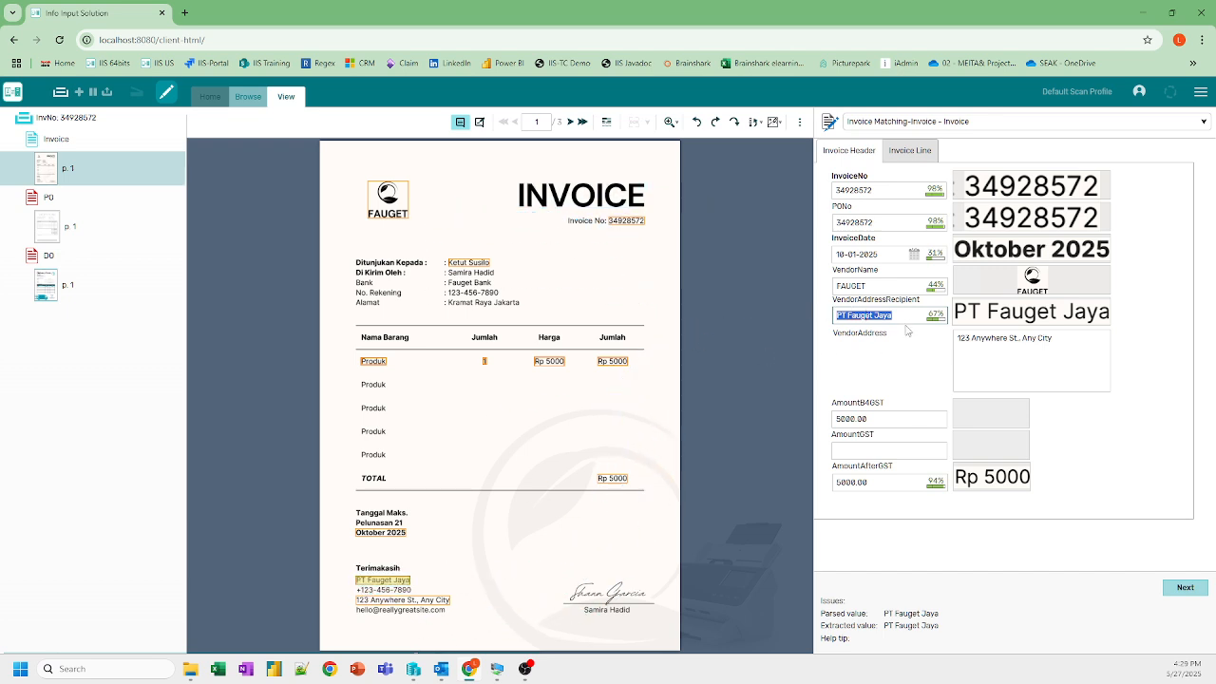
{"action": "left_click", "coordinate": [888, 482]}
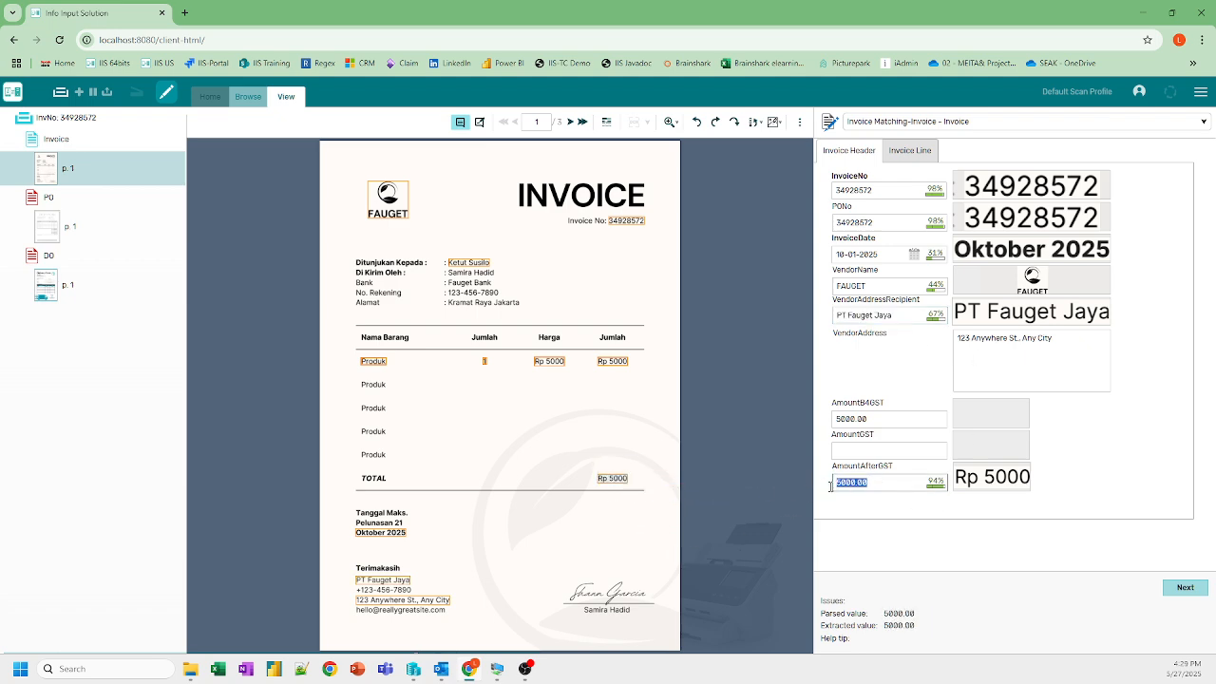
{"action": "left_click", "coordinate": [861, 419]}
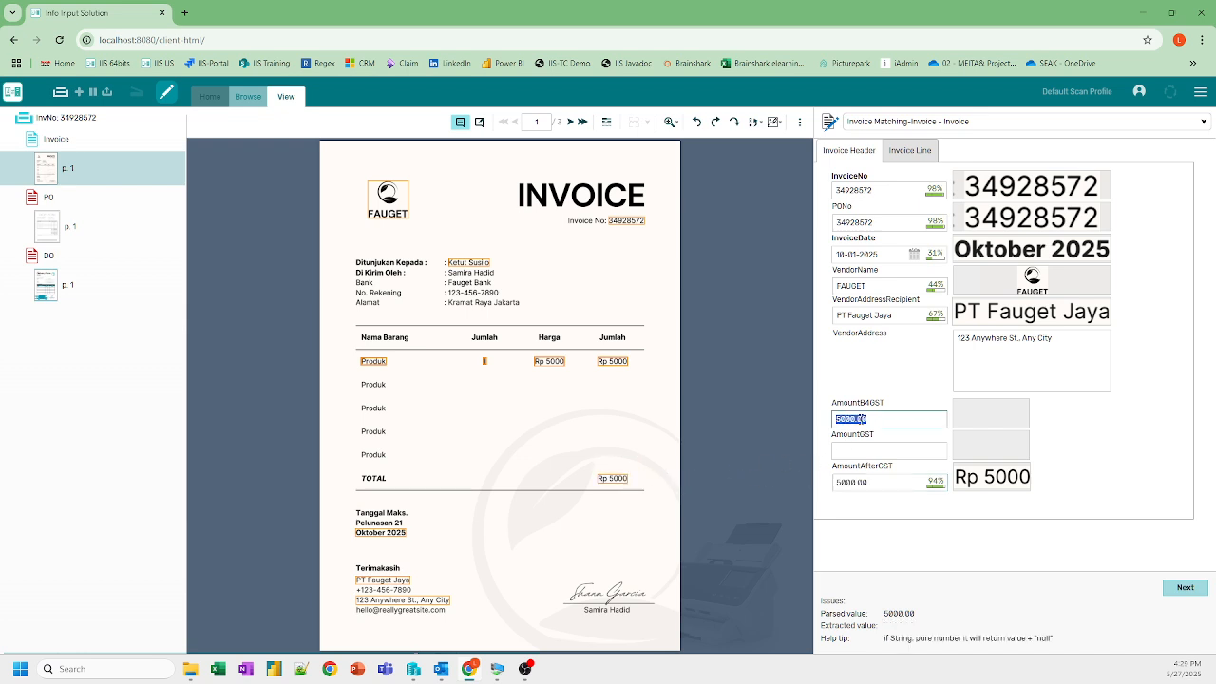
{"action": "left_click", "coordinate": [868, 482]}
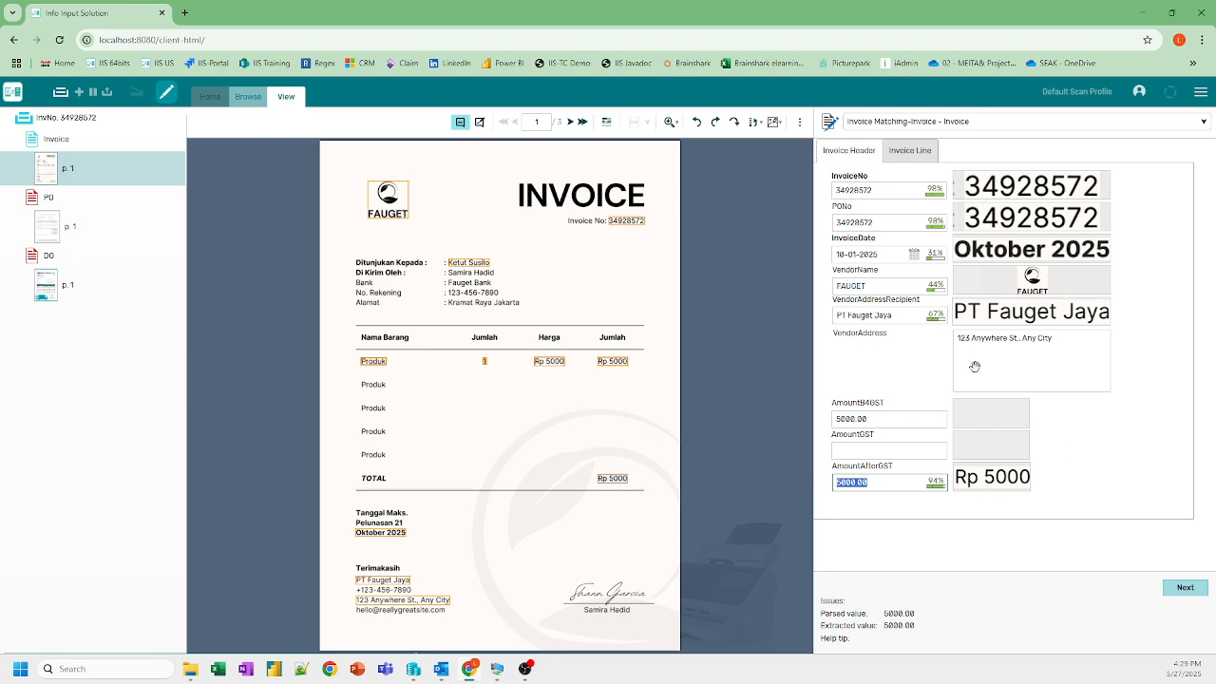
Check the invoice's line item description, quantity, unit price and line total against the scanned page
{"action": "left_click", "coordinate": [909, 155]}
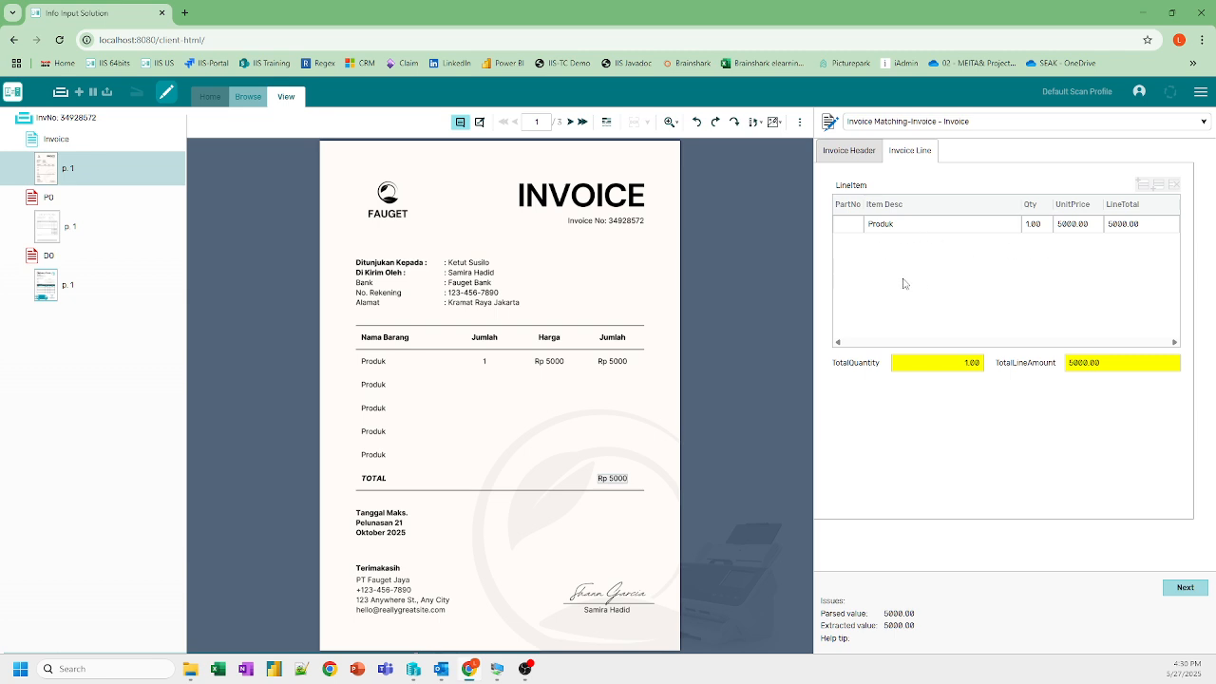
{"action": "left_click", "coordinate": [932, 226]}
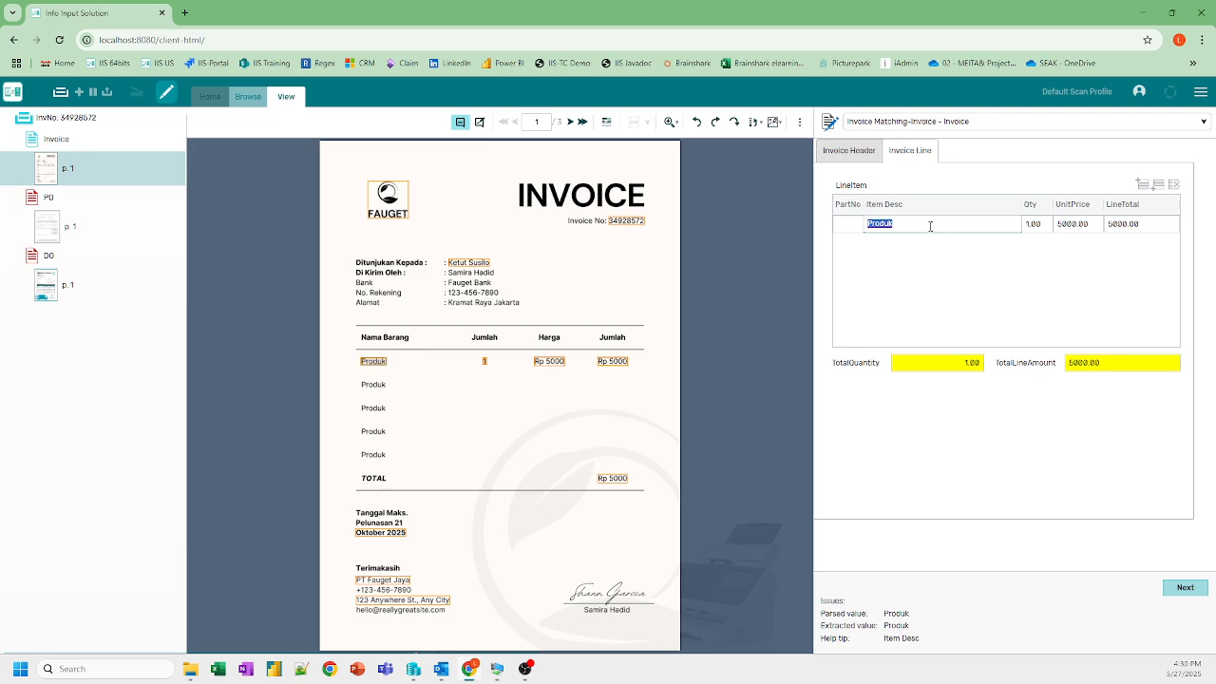
{"action": "left_click", "coordinate": [1035, 226]}
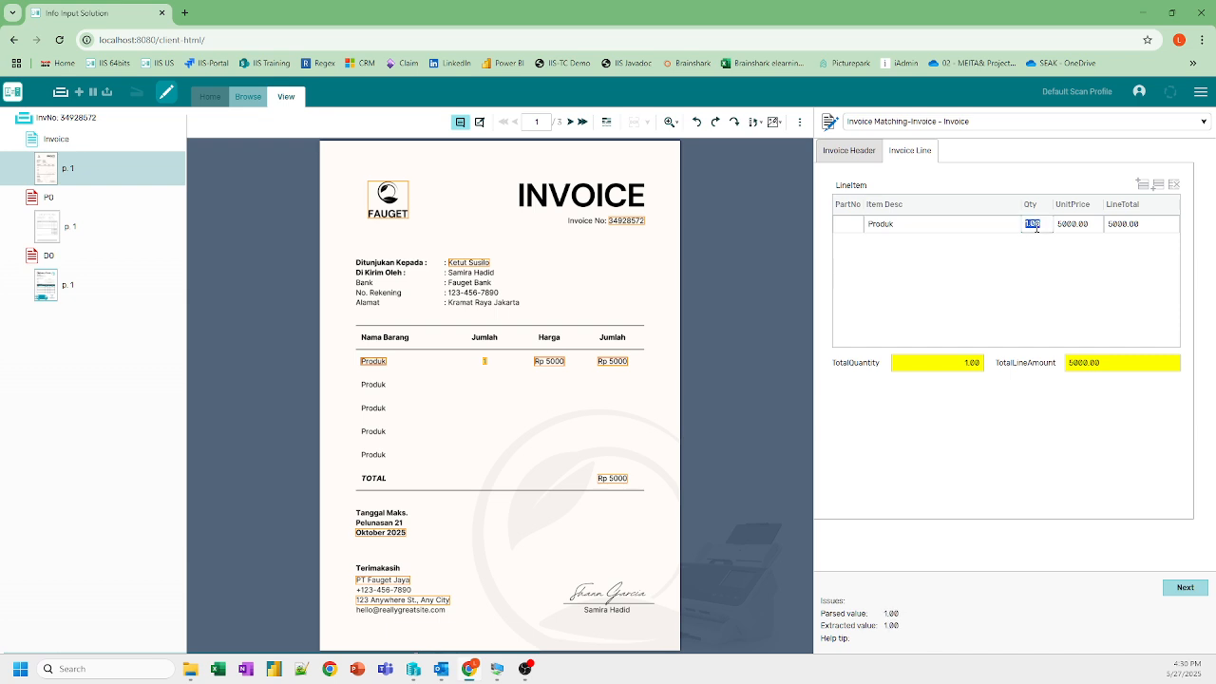
{"action": "left_click", "coordinate": [1074, 225]}
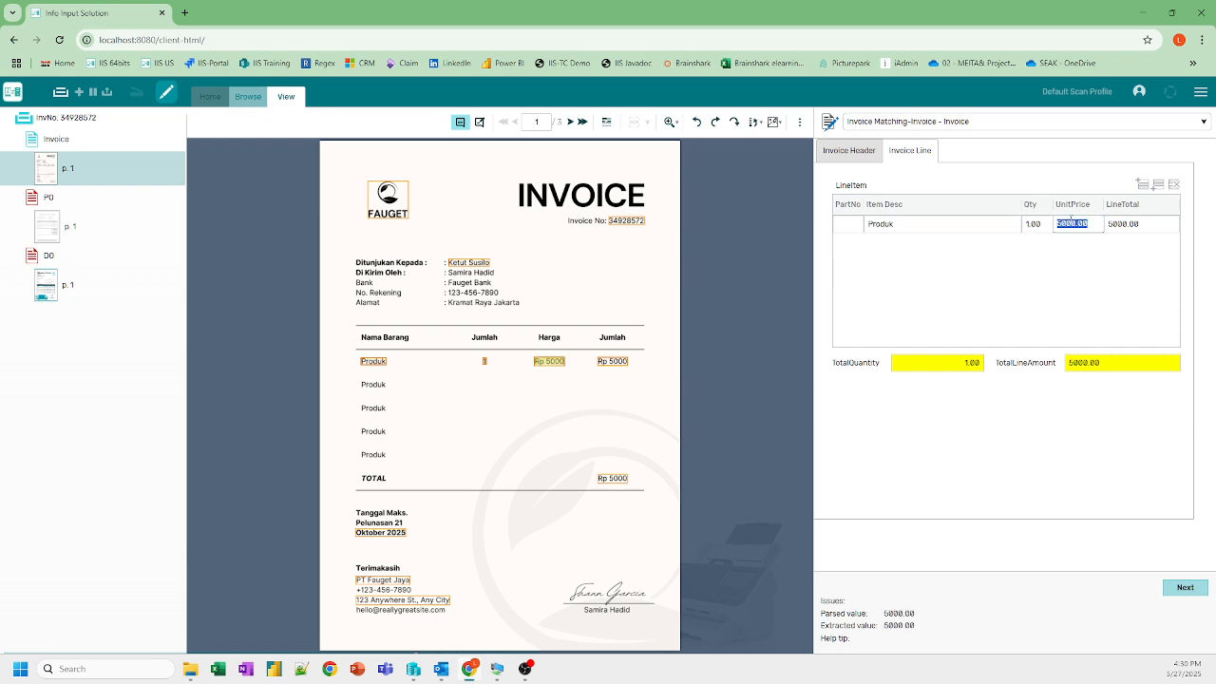
{"action": "left_click", "coordinate": [1136, 226]}
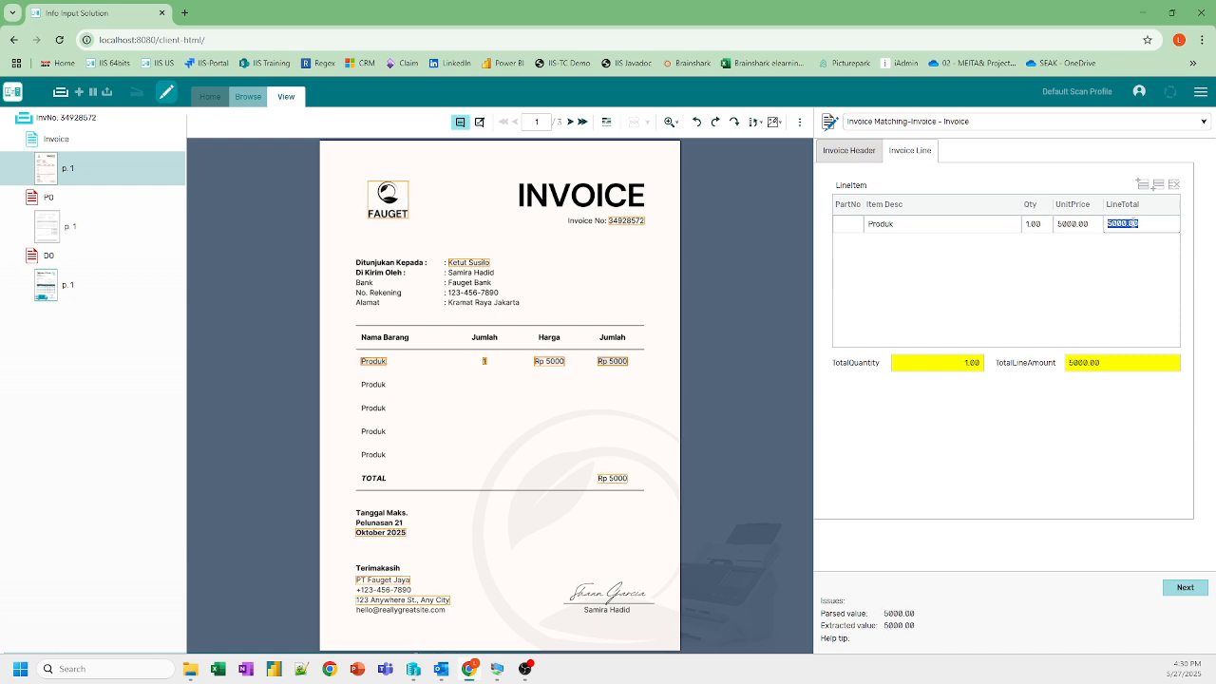
Check the invoice's TotalQuantity and TotalLineAmount fields against its line item
{"action": "left_click", "coordinate": [977, 365]}
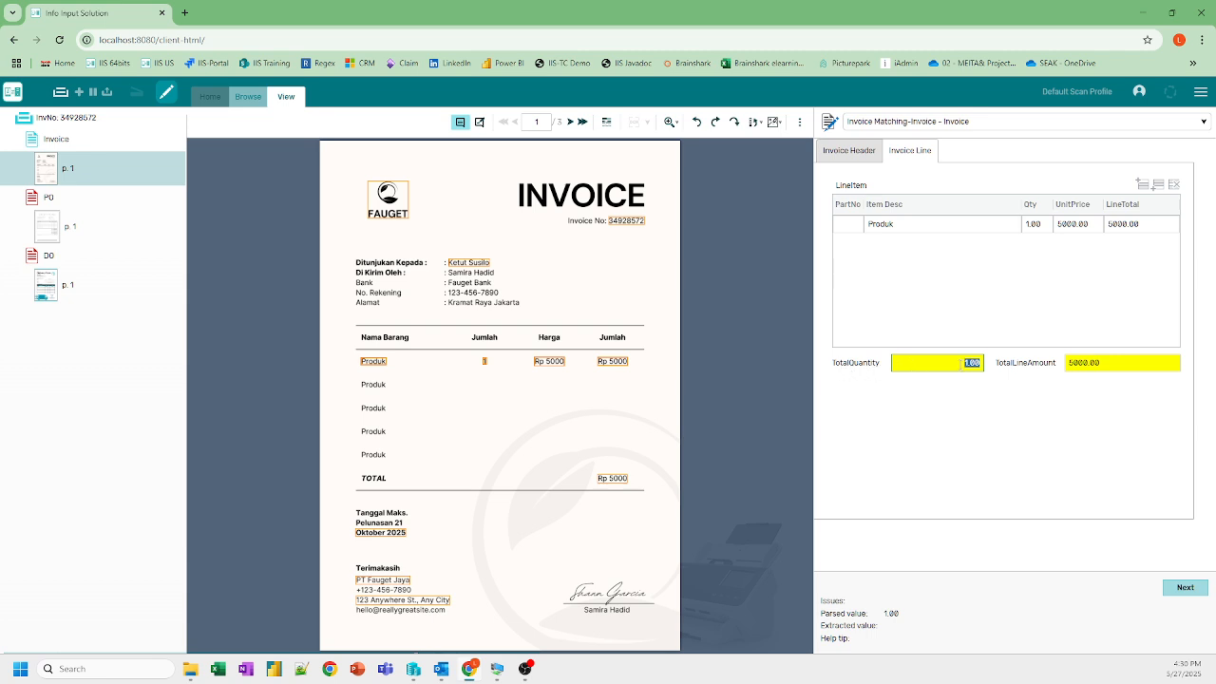
{"action": "left_click", "coordinate": [1114, 368]}
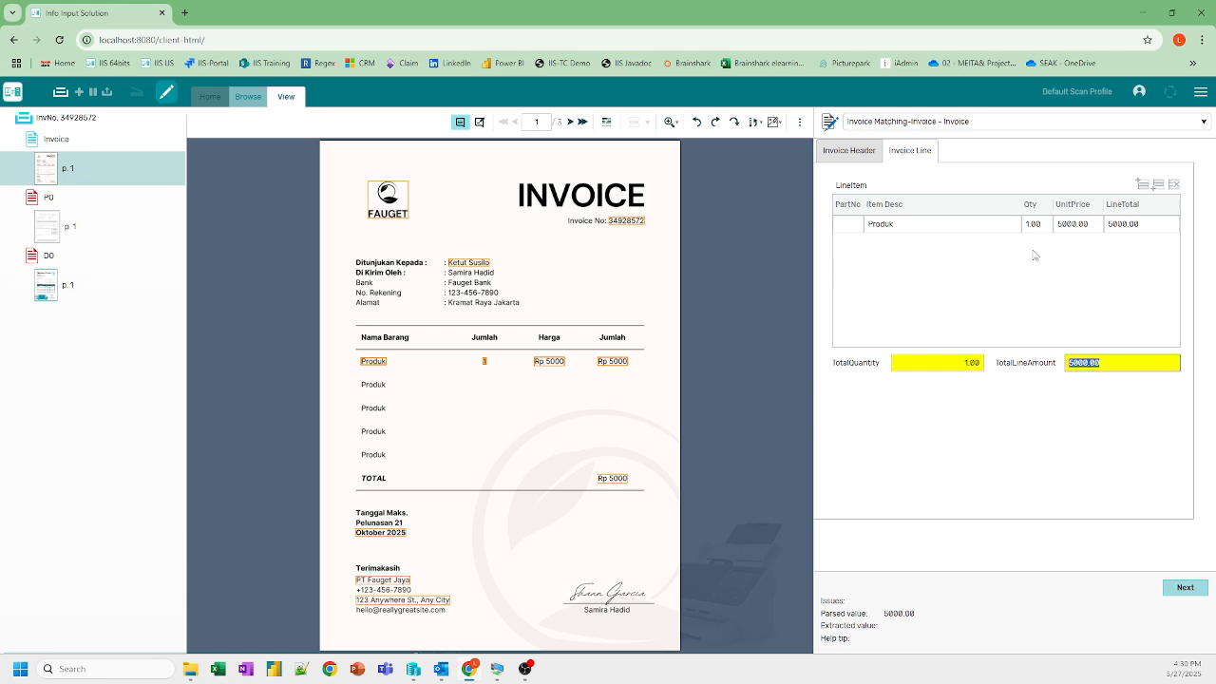
{"action": "left_click", "coordinate": [943, 360]}
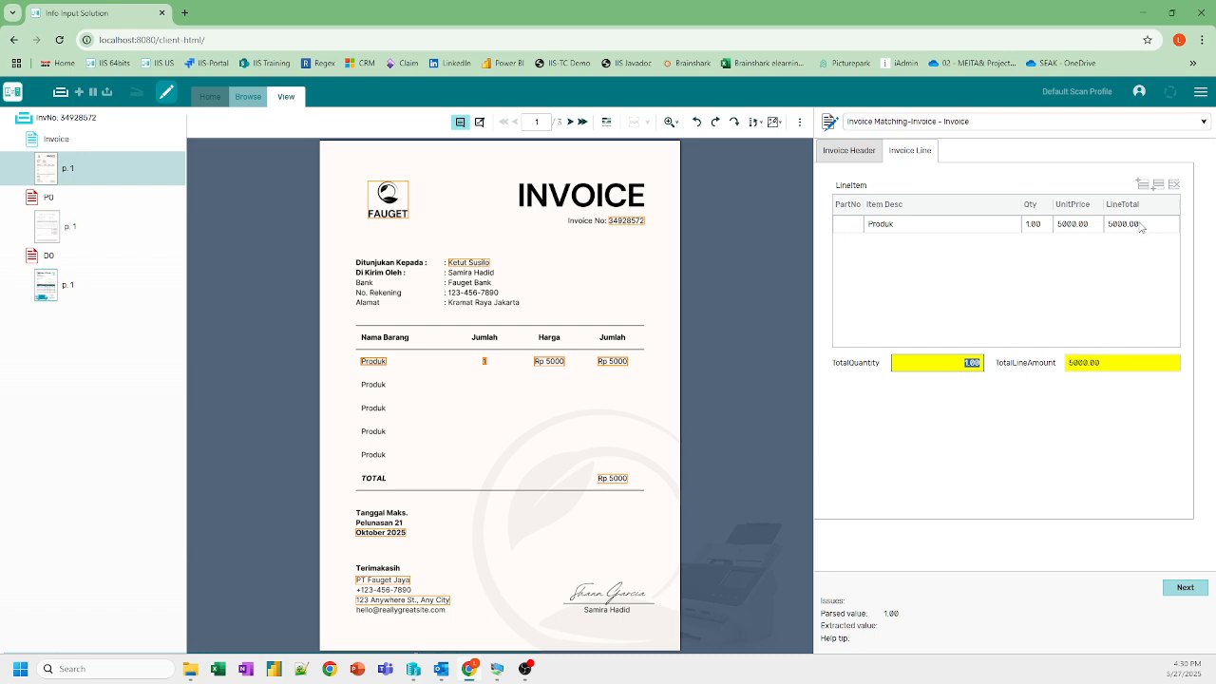
{"action": "left_click", "coordinate": [1102, 362]}
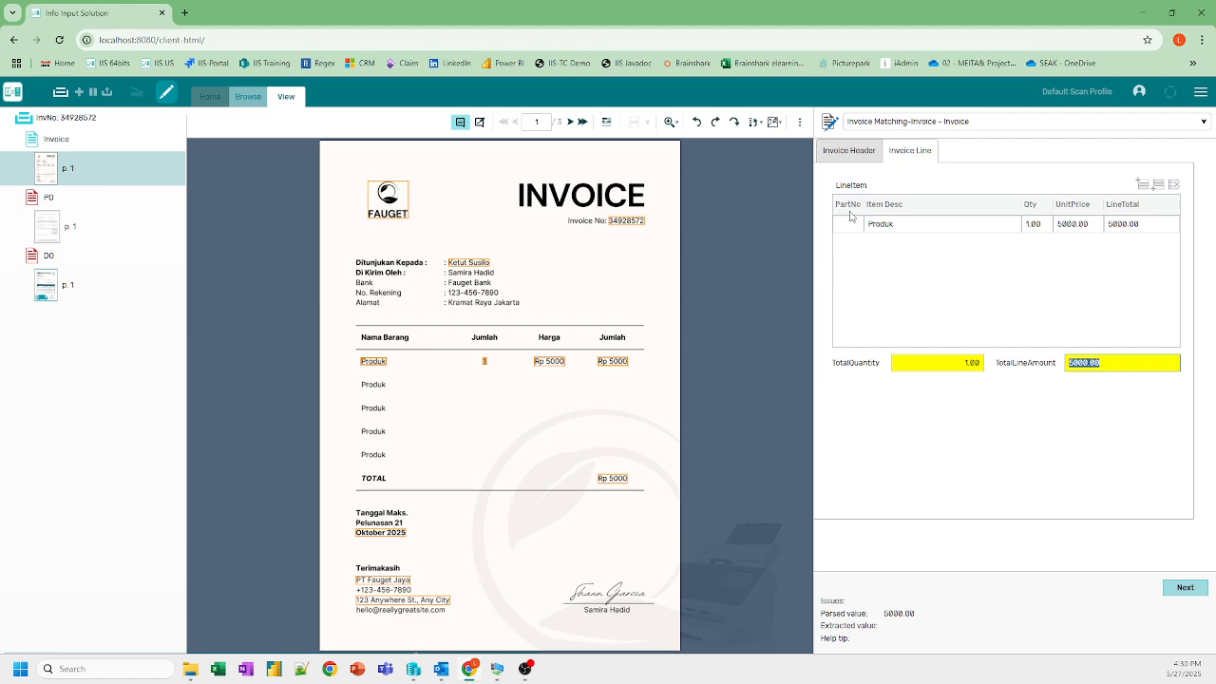
Open the PO document's page and enter the purchase order number in its empty PONo field
{"action": "left_click", "coordinate": [46, 226]}
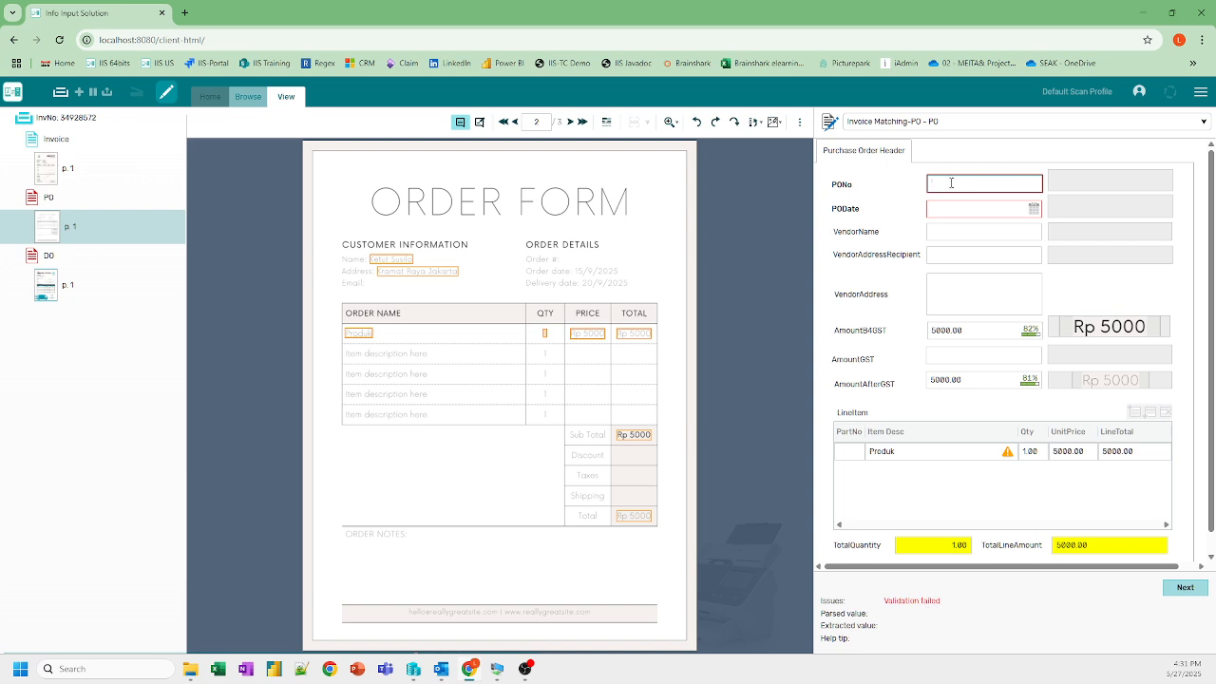
{"action": "type", "text": "PO-"}
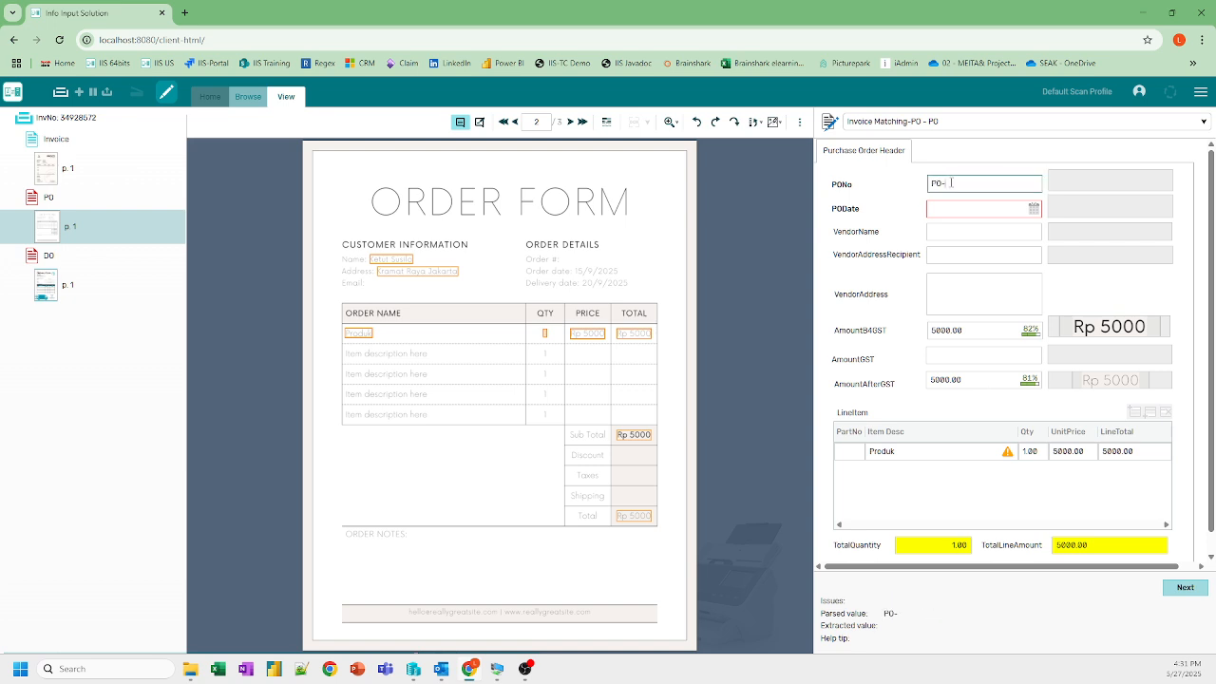
{"action": "type", "text": "123"}
{"action": "key", "text": "Tab"}
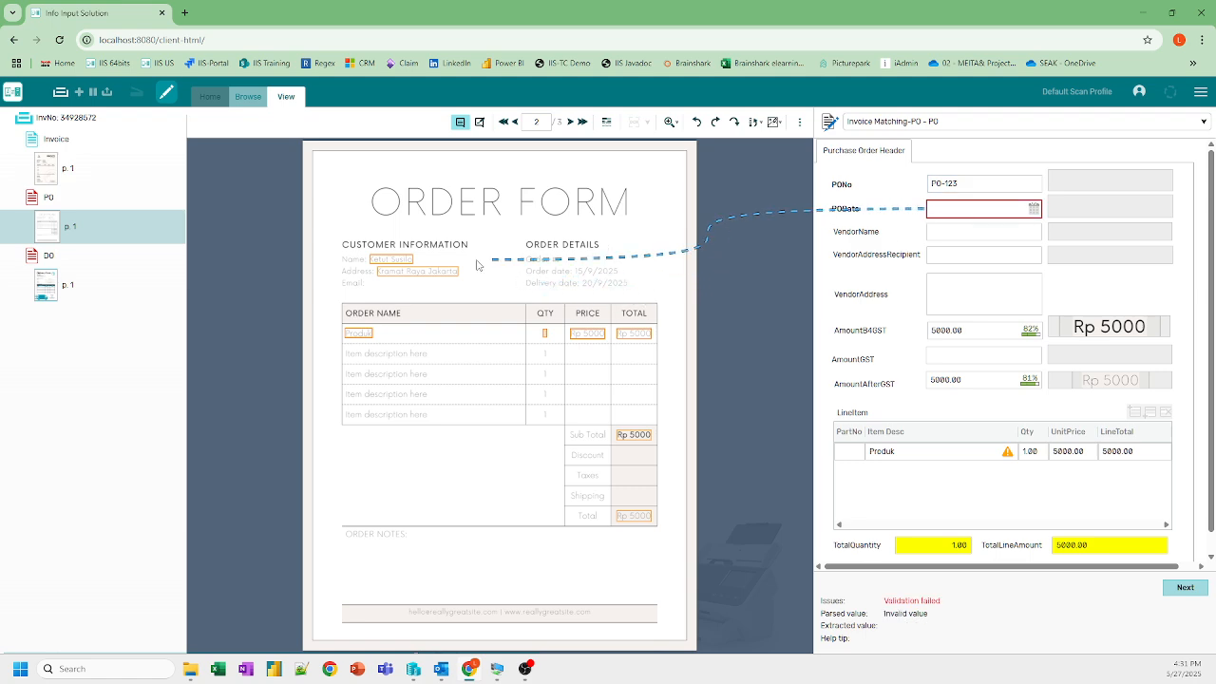
Set the PO's PODate to 09-15-2025, matching the order date on the scanned order form
{"action": "mouse_move", "coordinate": [582, 275]}
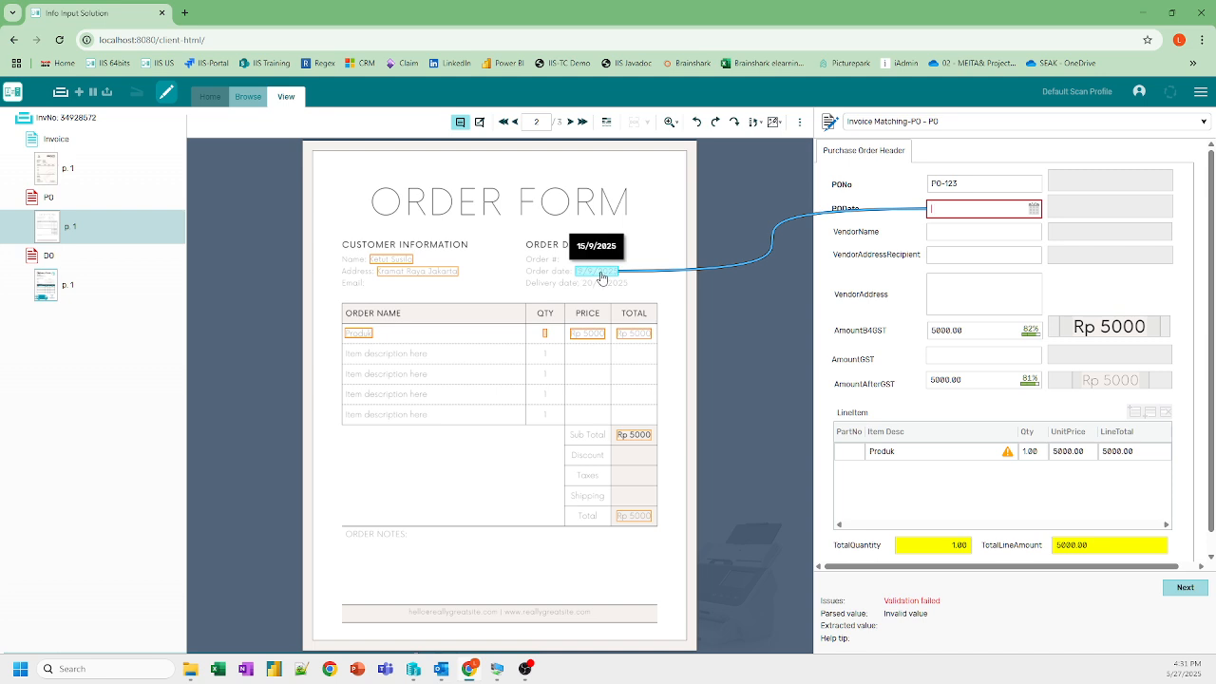
{"action": "left_click", "coordinate": [599, 276]}
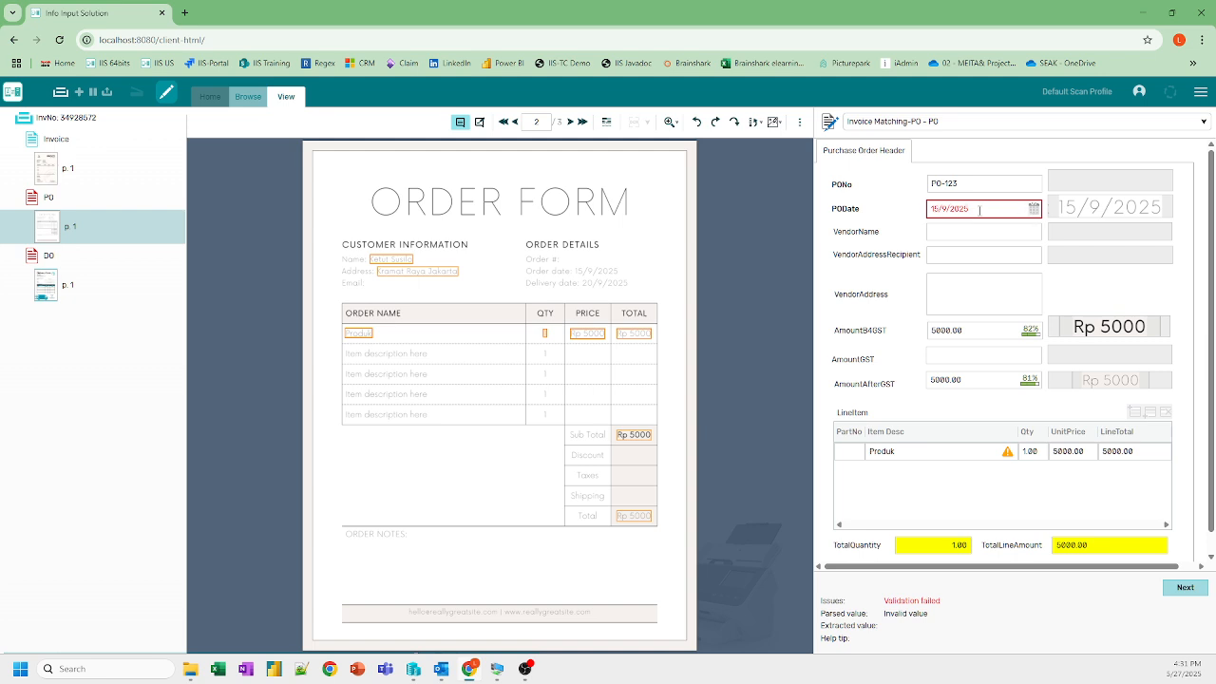
{"action": "left_click", "coordinate": [1035, 213]}
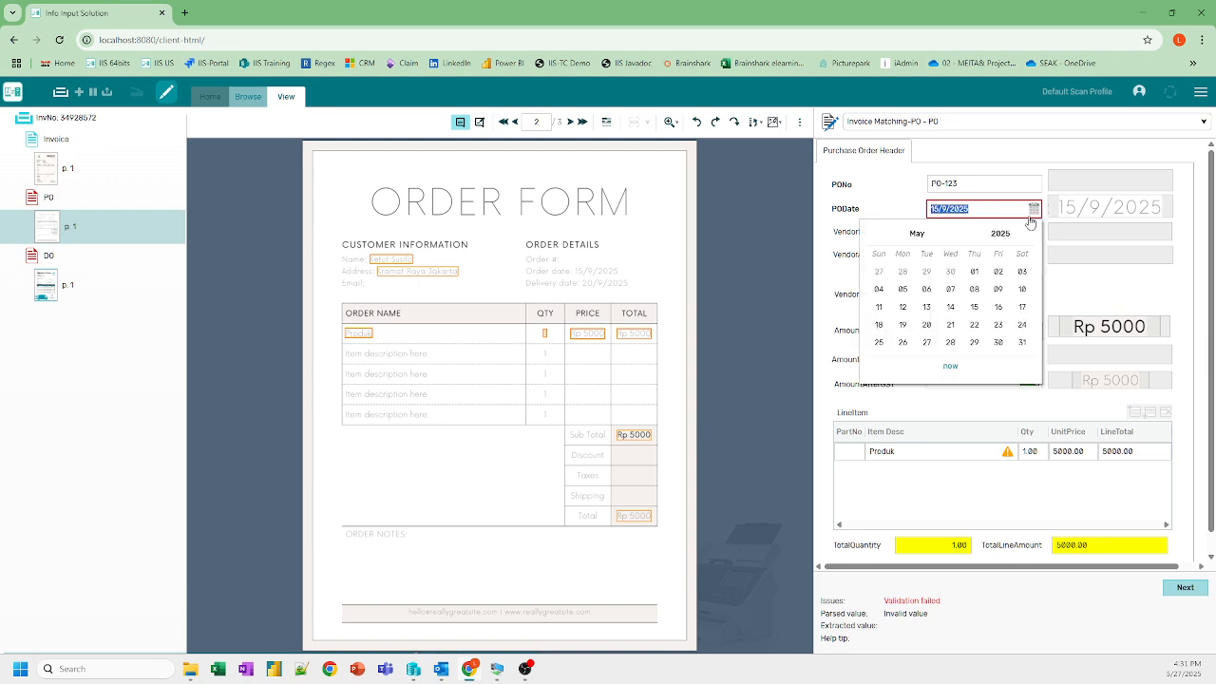
{"action": "left_click", "coordinate": [926, 289]}
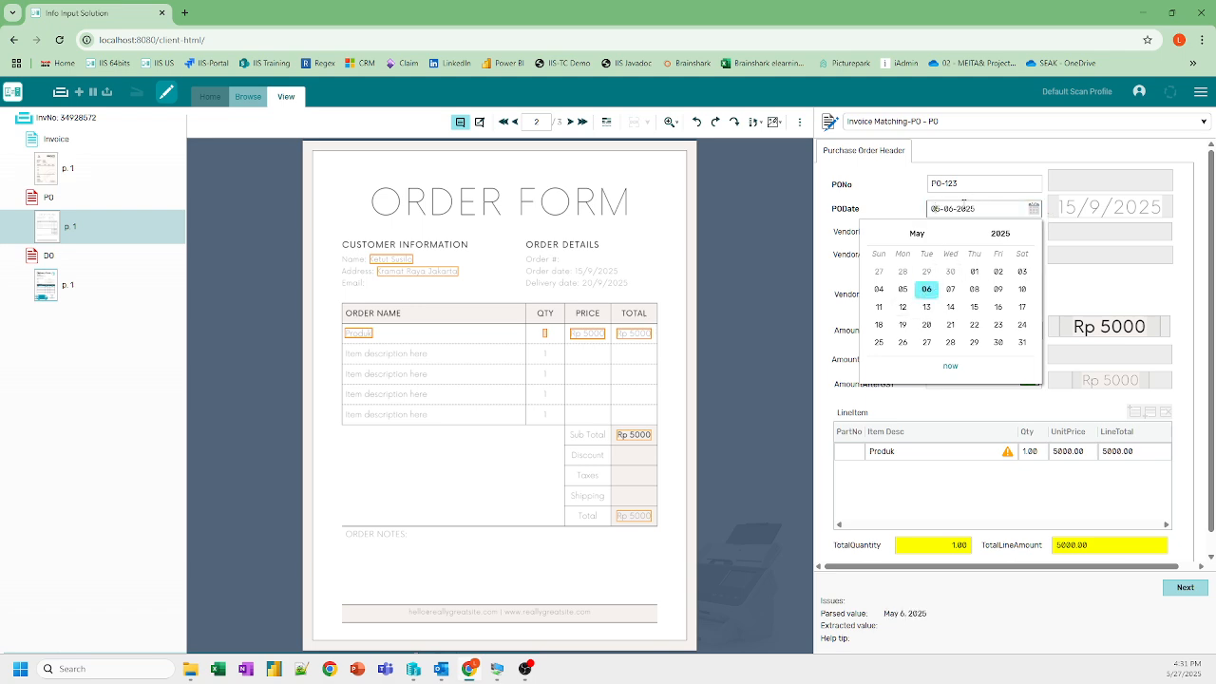
{"action": "key", "text": "Left"}
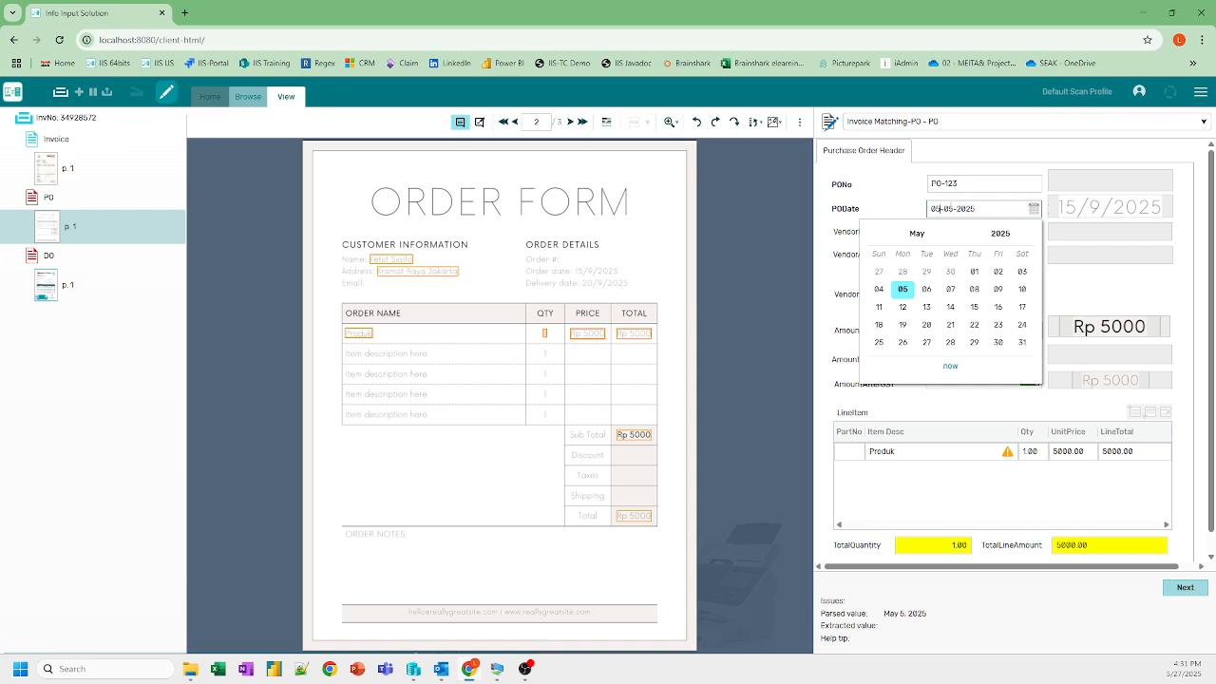
{"action": "type", "text": "09"}
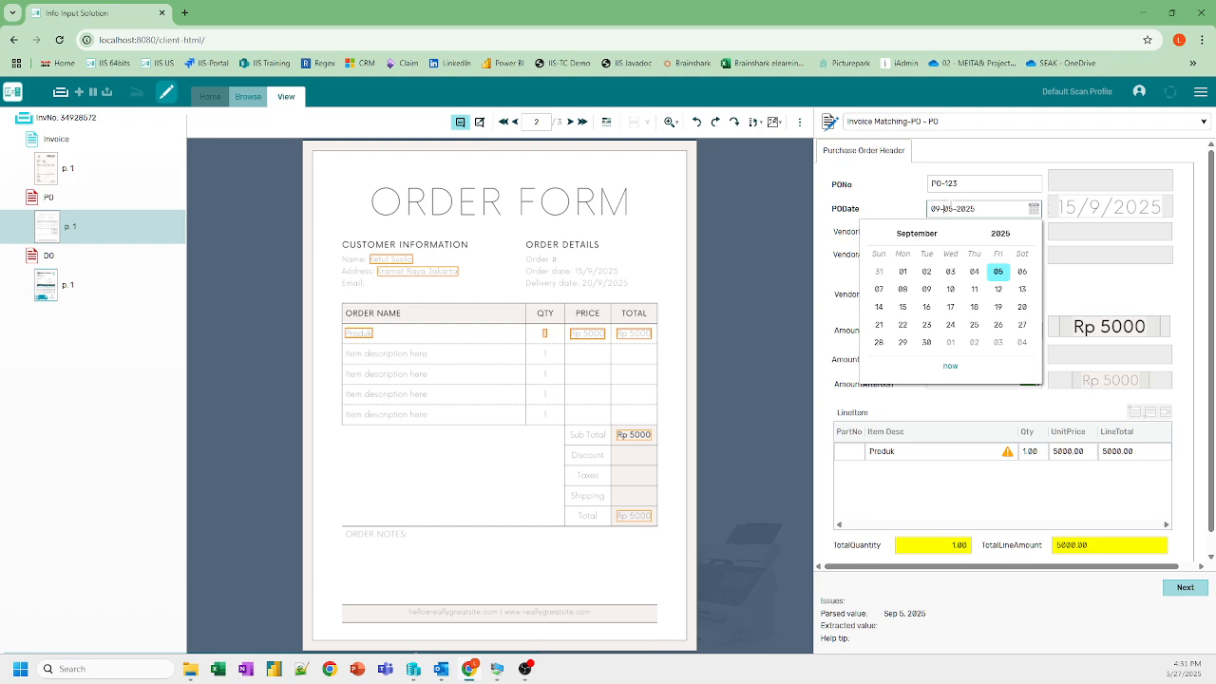
{"action": "left_click", "coordinate": [947, 207]}
{"action": "type", "text": "15"}
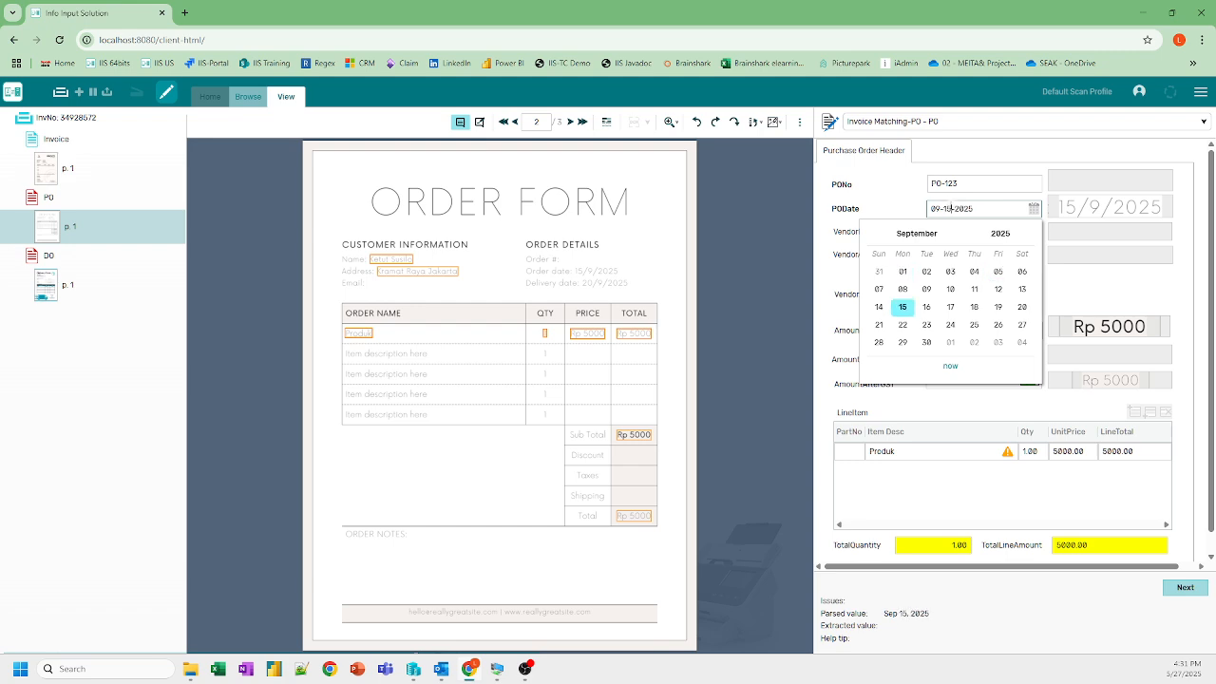
{"action": "left_click", "coordinate": [969, 187]}
{"action": "key", "text": "Tab"}
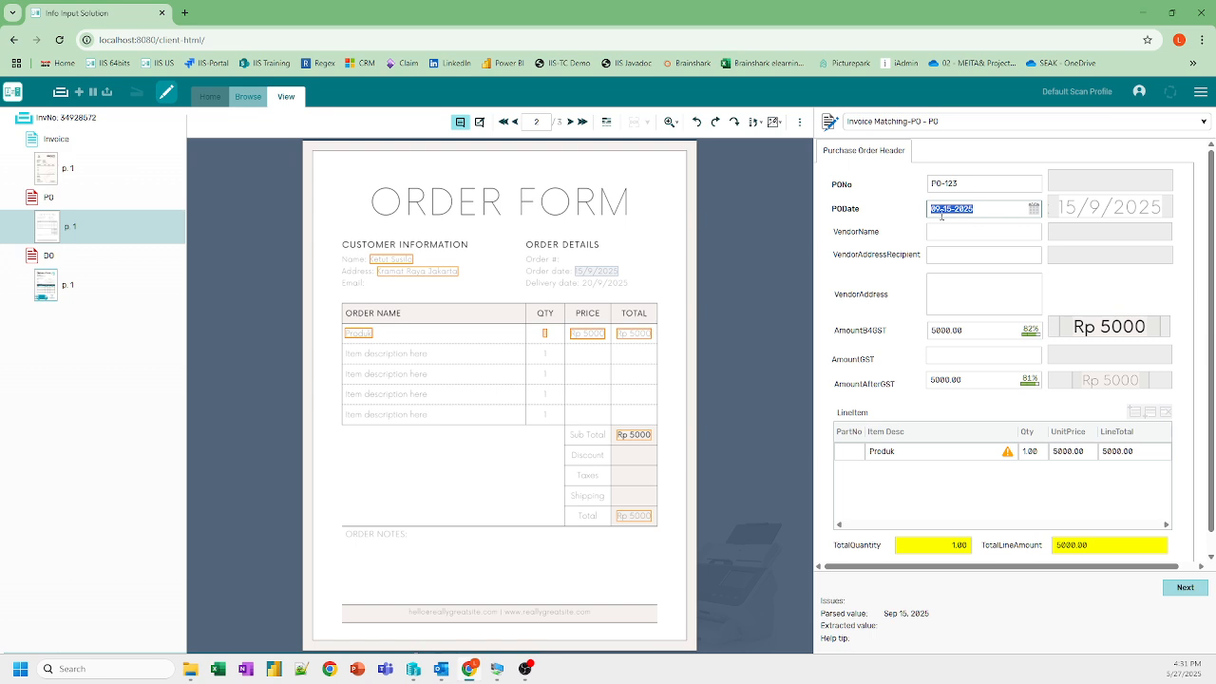
Fill the PO's VendorName field with the name captured from the customer information on the scanned page
{"action": "left_click", "coordinate": [949, 235]}
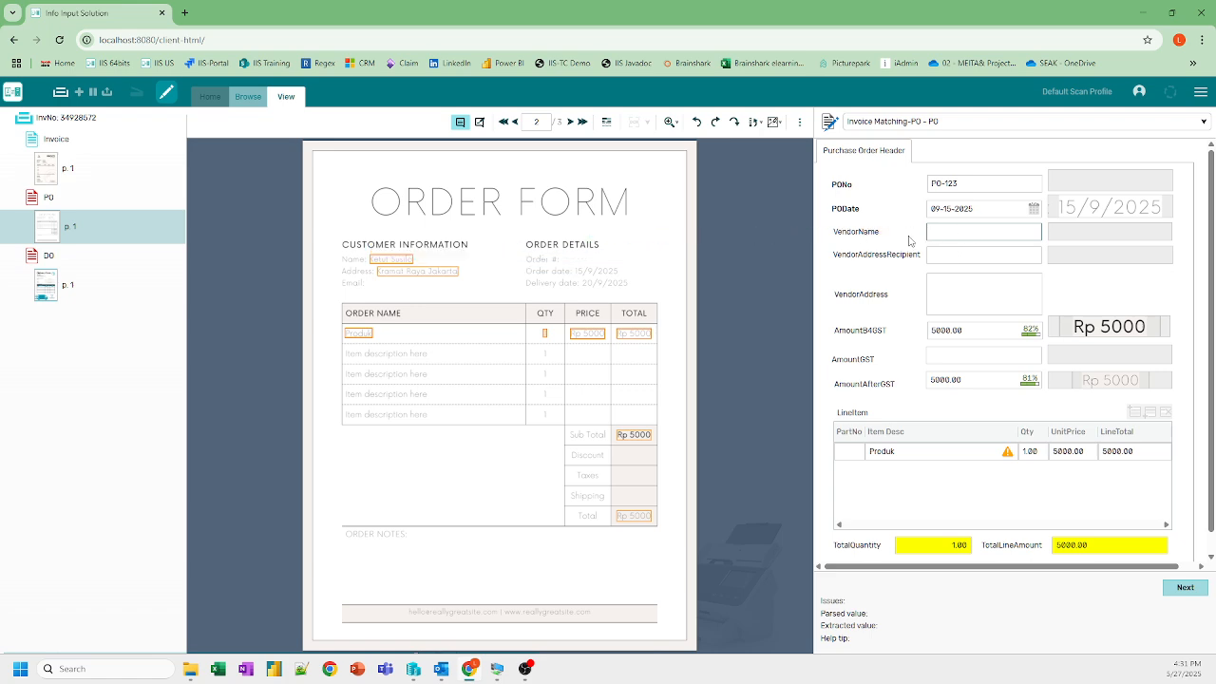
{"action": "left_click", "coordinate": [391, 259]}
{"action": "left_click", "coordinate": [958, 253]}
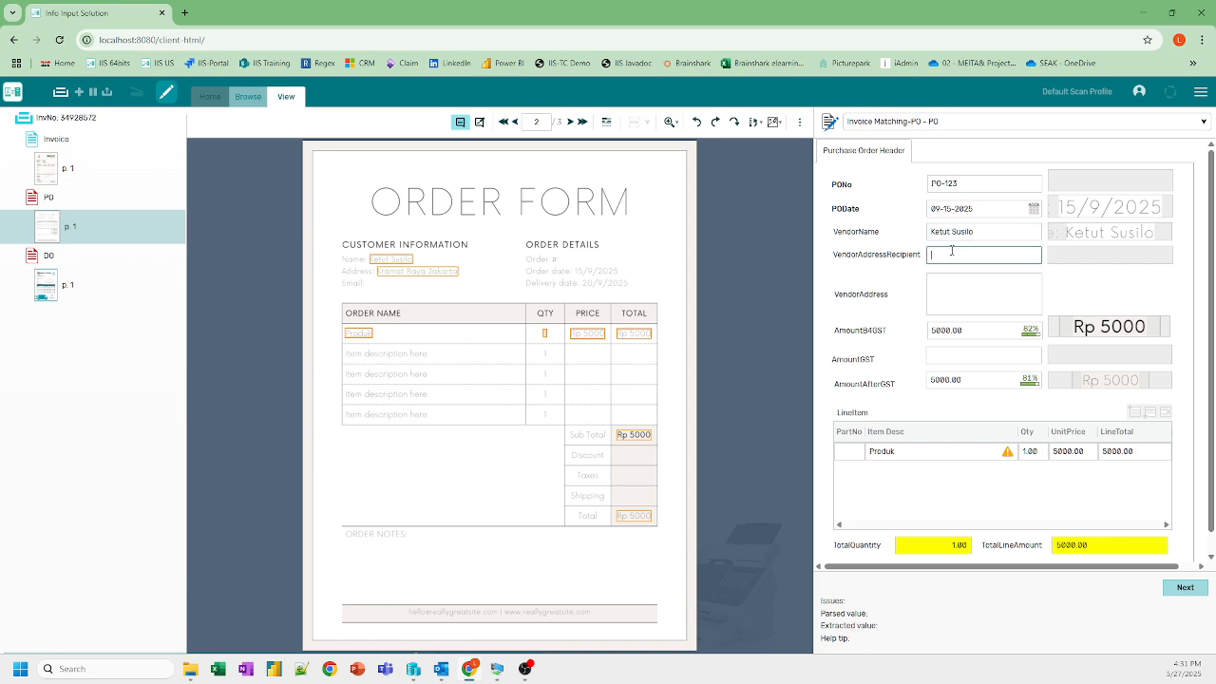
Check the PO's AmountB4GST, AmountGST and AmountAfterGST fields against the scanned page
{"action": "left_click", "coordinate": [962, 330]}
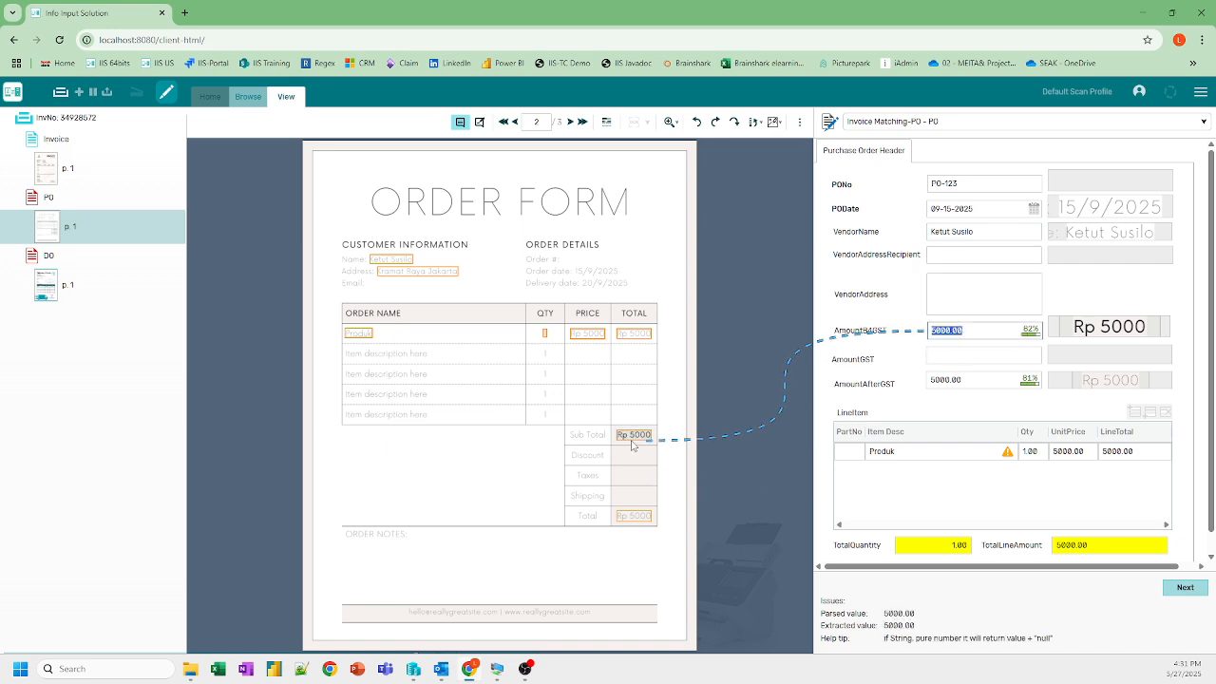
{"action": "left_click", "coordinate": [956, 354]}
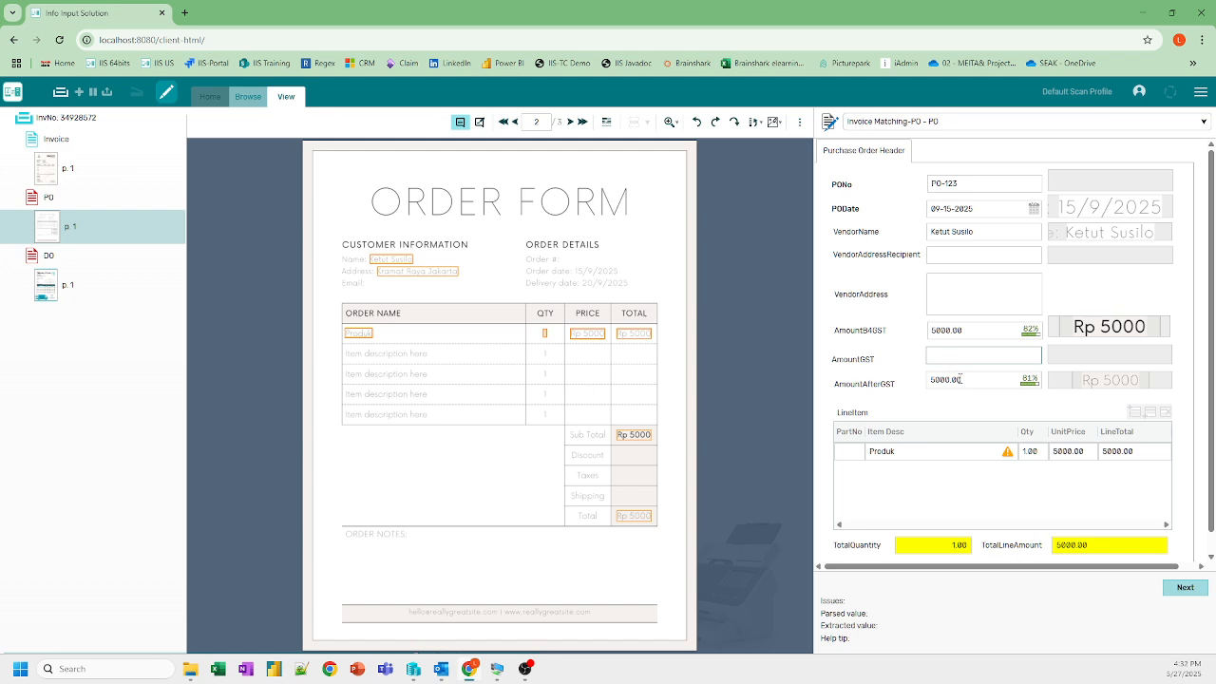
{"action": "key", "text": "Tab"}
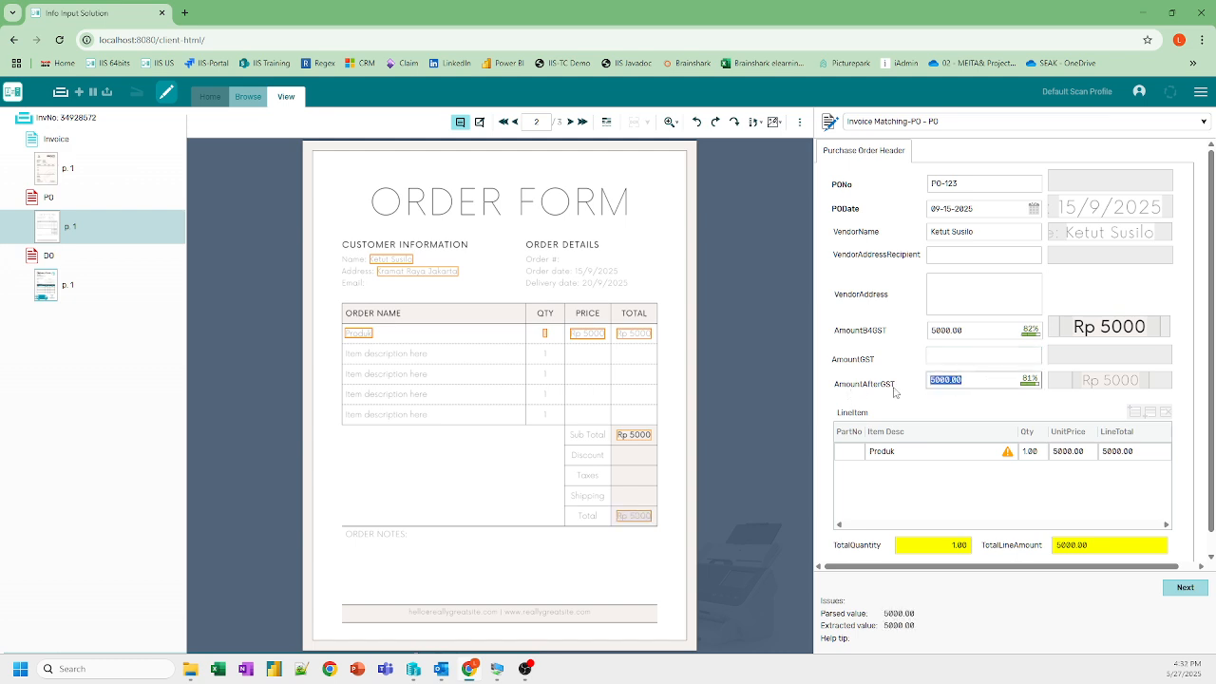
Review the confidence issue on the PO line item description Produk against the scanned page and accept the value
{"action": "left_click", "coordinate": [953, 453]}
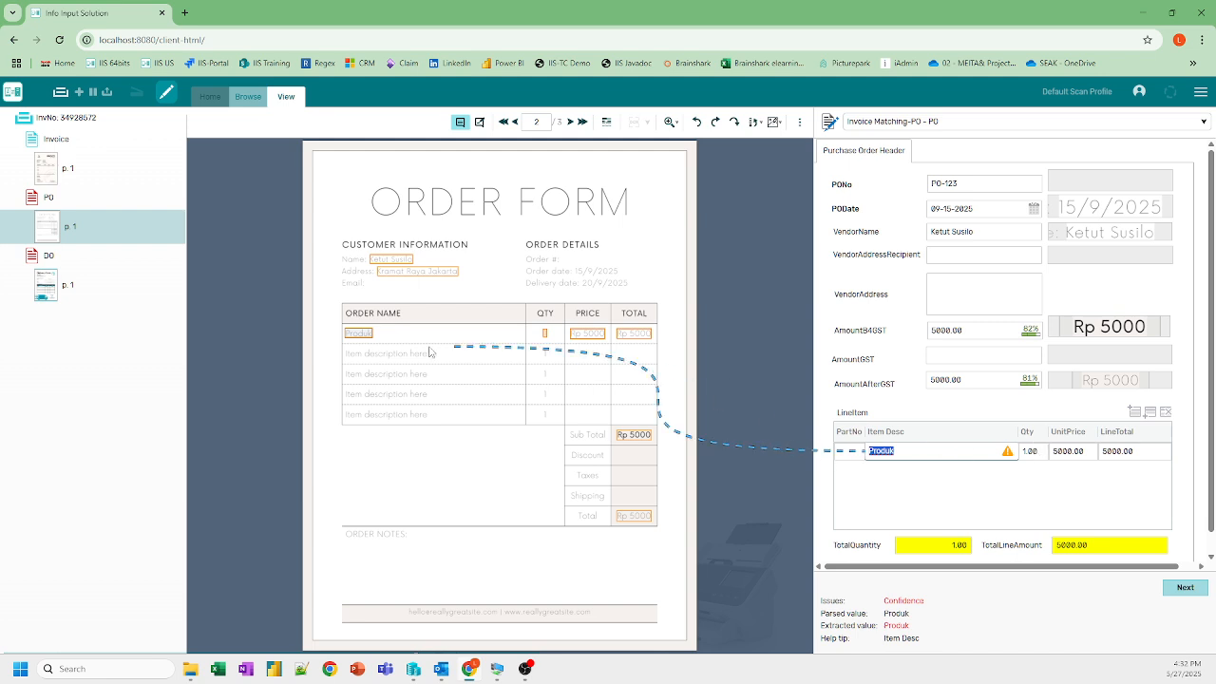
{"action": "mouse_move", "coordinate": [368, 340]}
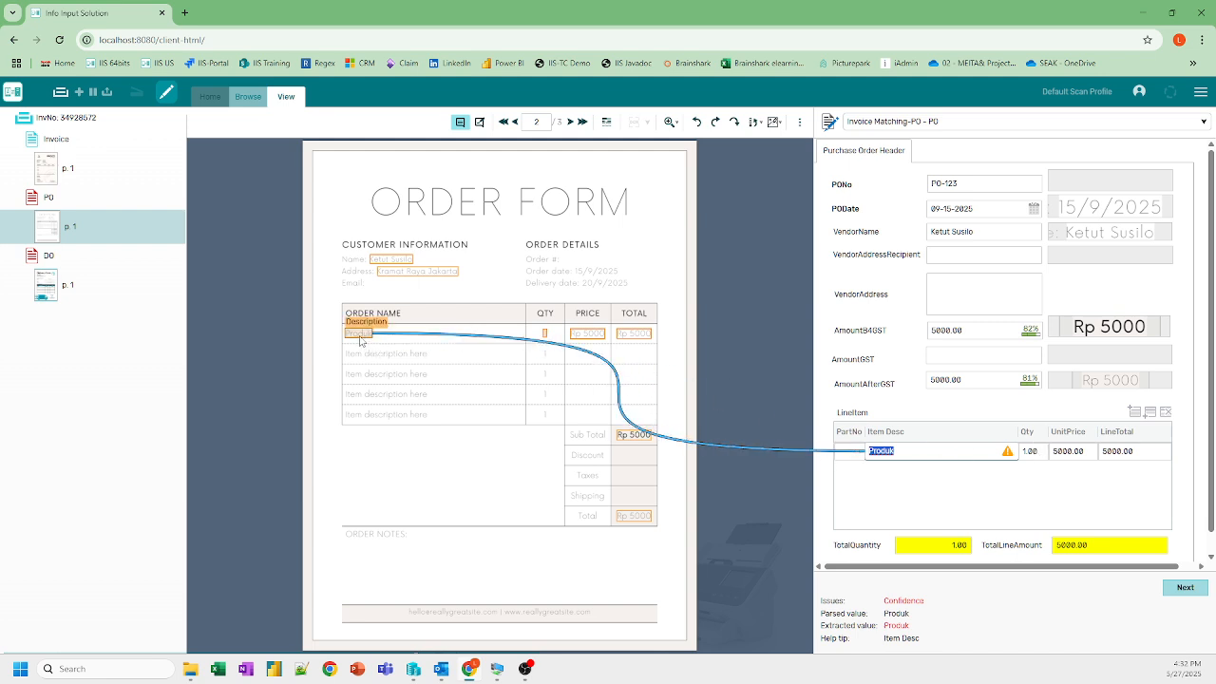
{"action": "mouse_move", "coordinate": [905, 609]}
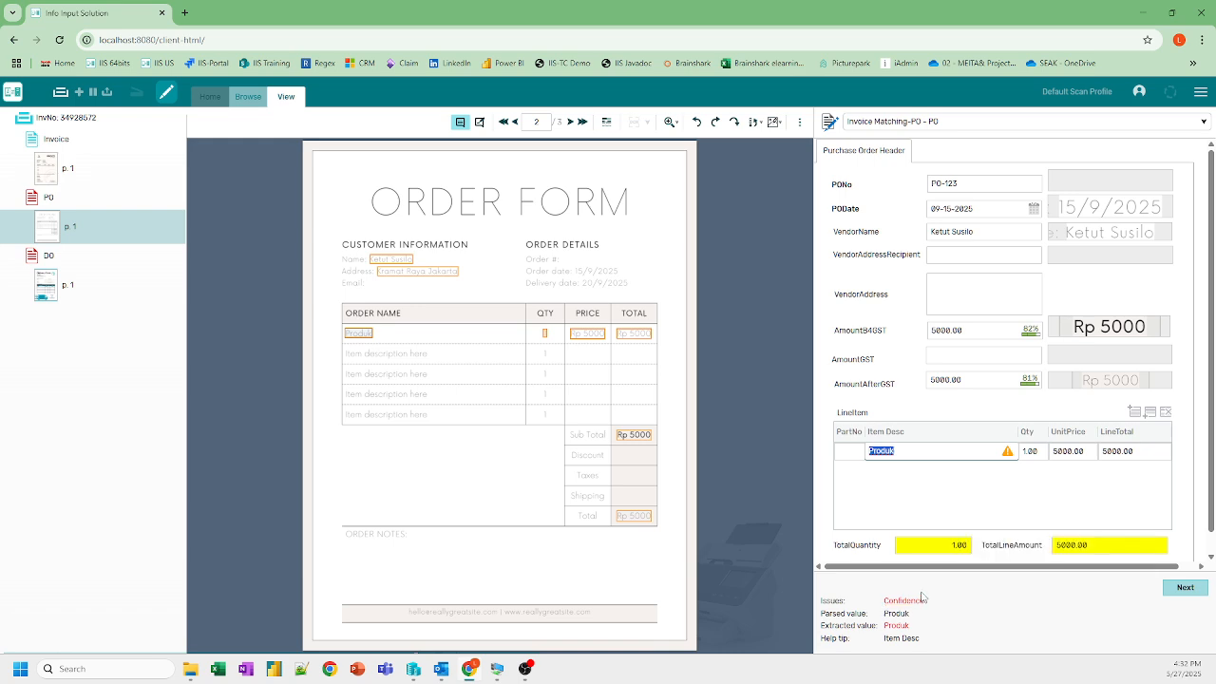
{"action": "left_click", "coordinate": [914, 604]}
{"action": "key", "text": "Tab"}
Check the PO's line item unit price and its TotalQuantity and TotalLineAmount fields
{"action": "key", "text": "Tab"}
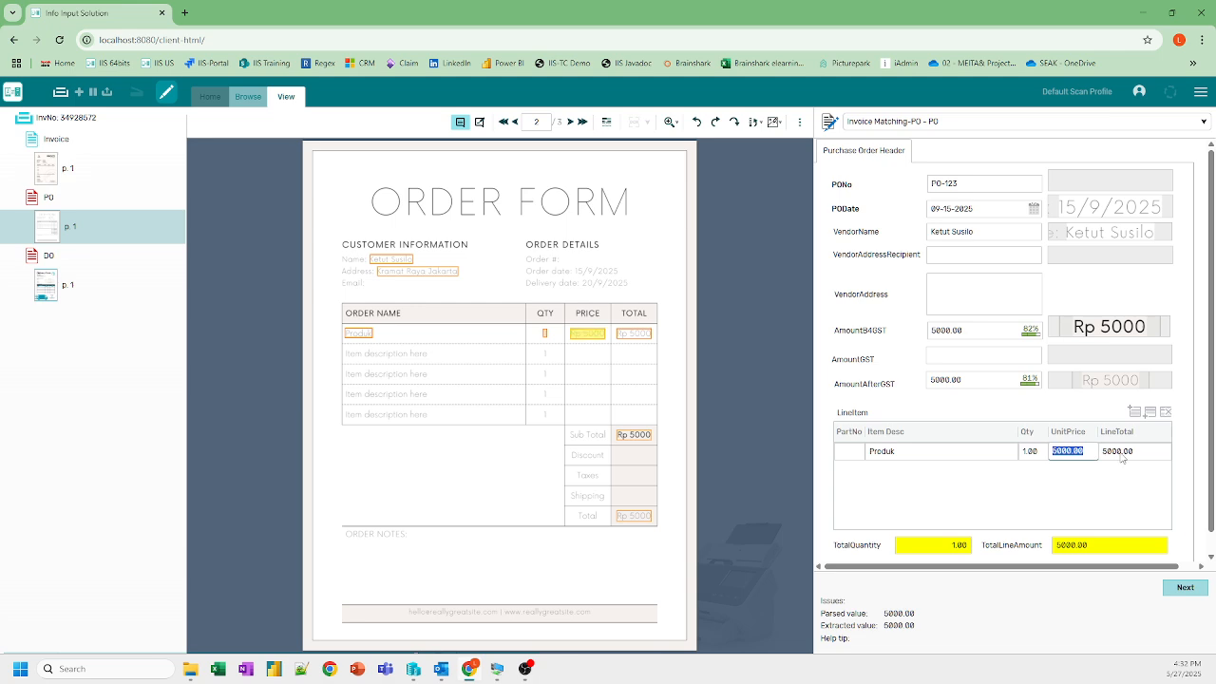
{"action": "left_click", "coordinate": [941, 545]}
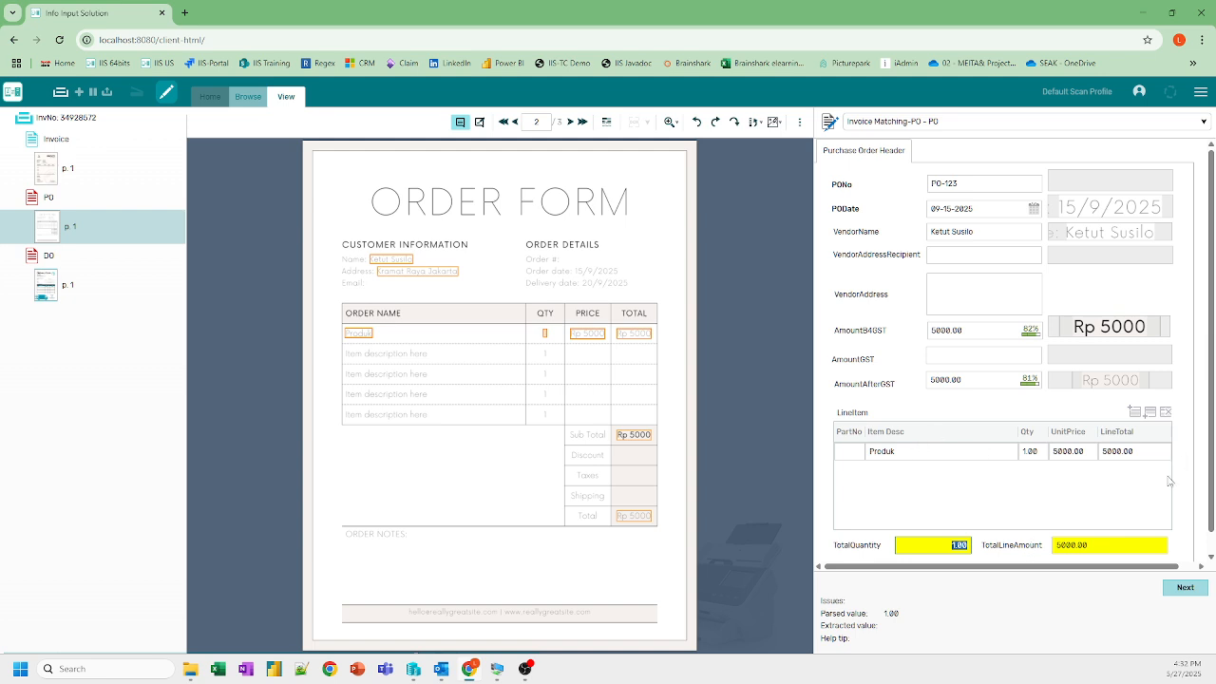
{"action": "left_click", "coordinate": [1108, 545]}
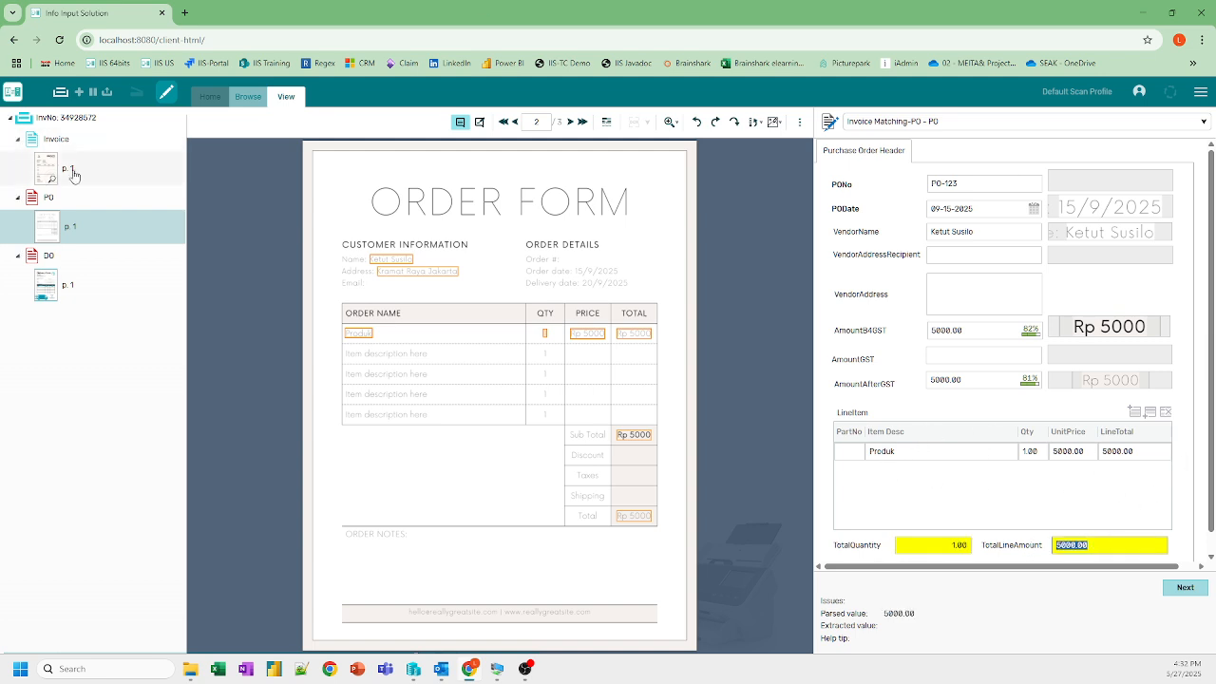
Open the DO document's page and enter the delivery order number in its empty DONo field
{"action": "left_click", "coordinate": [46, 289]}
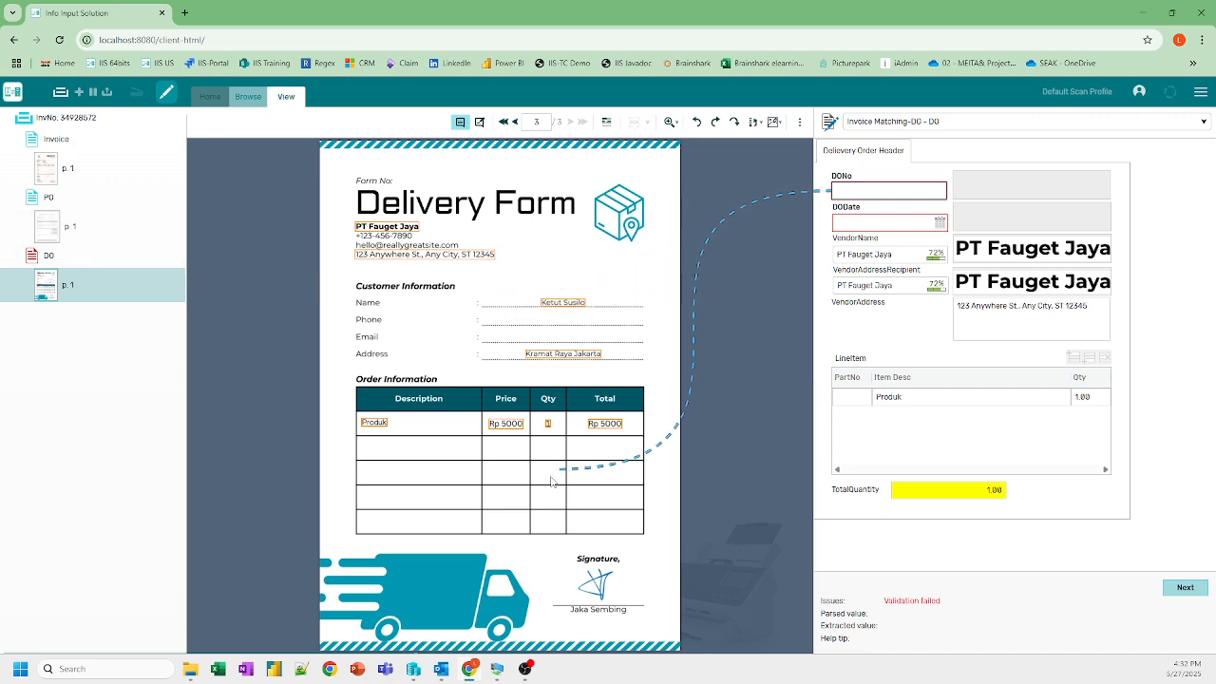
{"action": "type", "text": "D"}
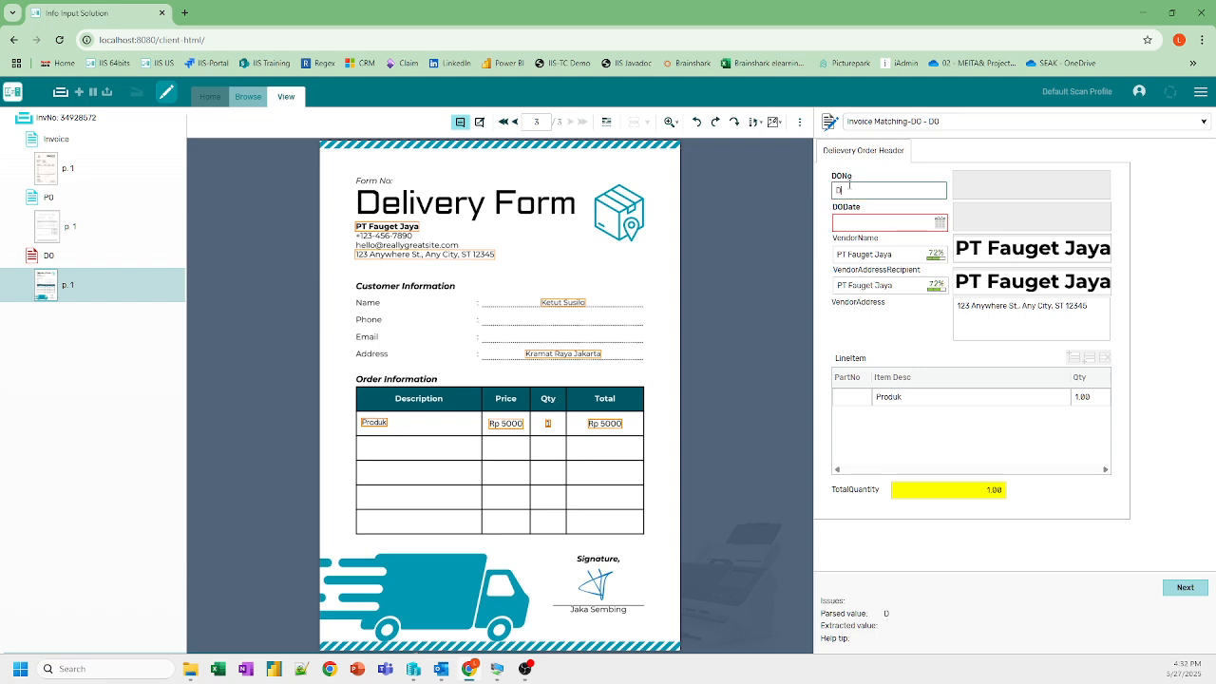
{"action": "type", "text": "O-888"}
Set the delivery order's DODate to 05-06-2025 with the date picker
{"action": "left_click", "coordinate": [848, 223]}
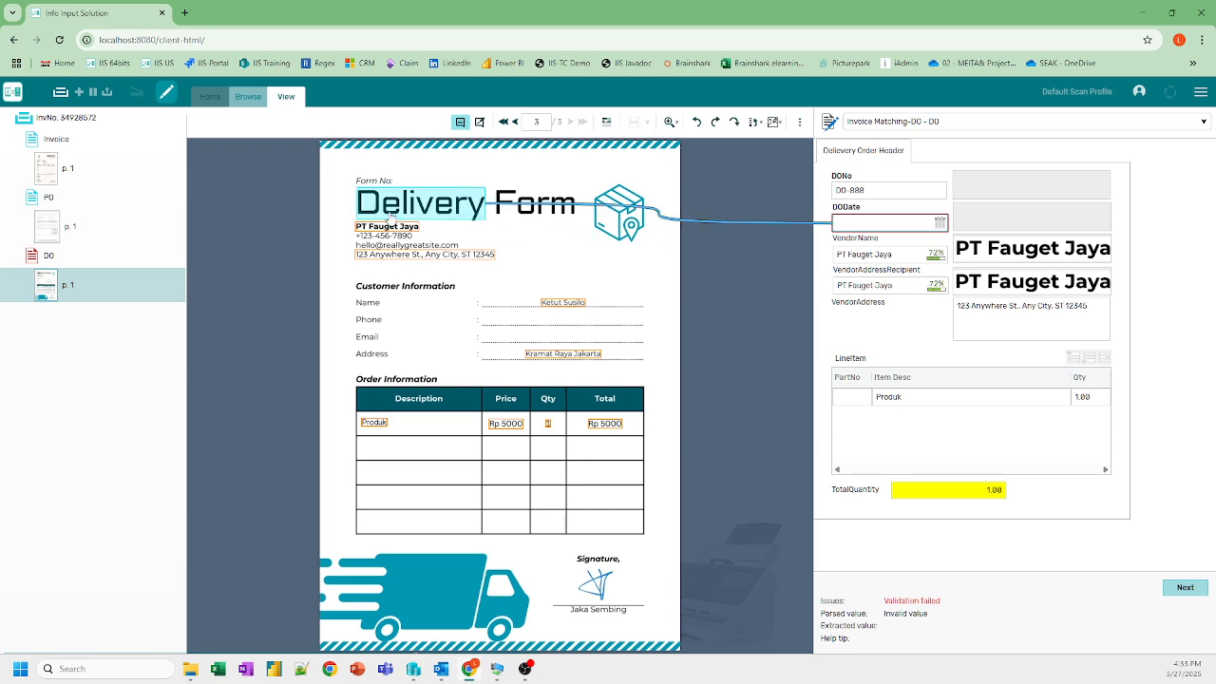
{"action": "left_click", "coordinate": [940, 223]}
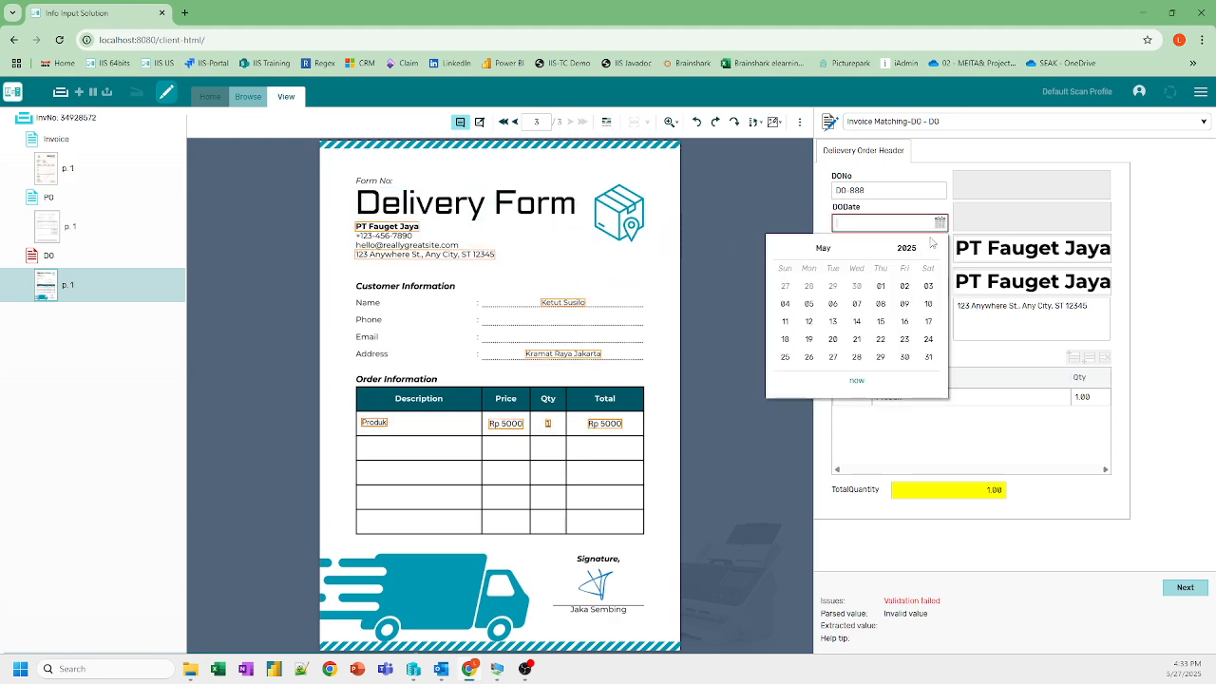
{"action": "left_click", "coordinate": [834, 304]}
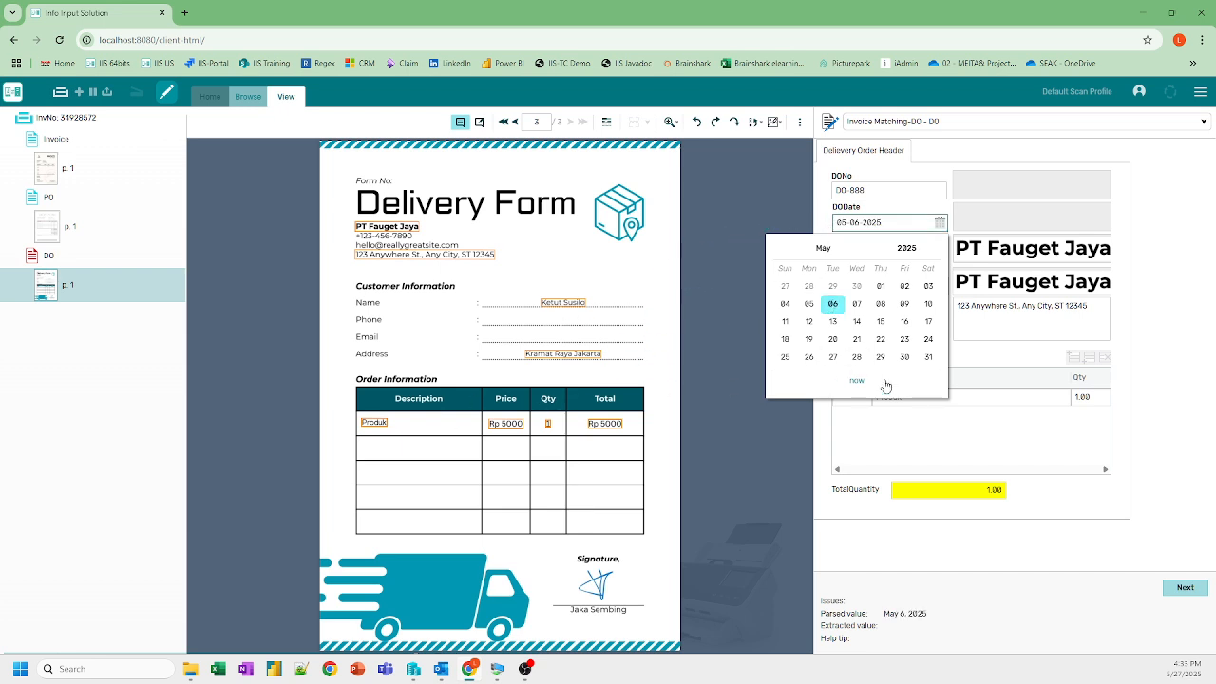
{"action": "left_click", "coordinate": [978, 428]}
Check the delivery order's VendorName, VendorAddressRecipient and VendorAddress fields against the scanned page
{"action": "left_click", "coordinate": [874, 253]}
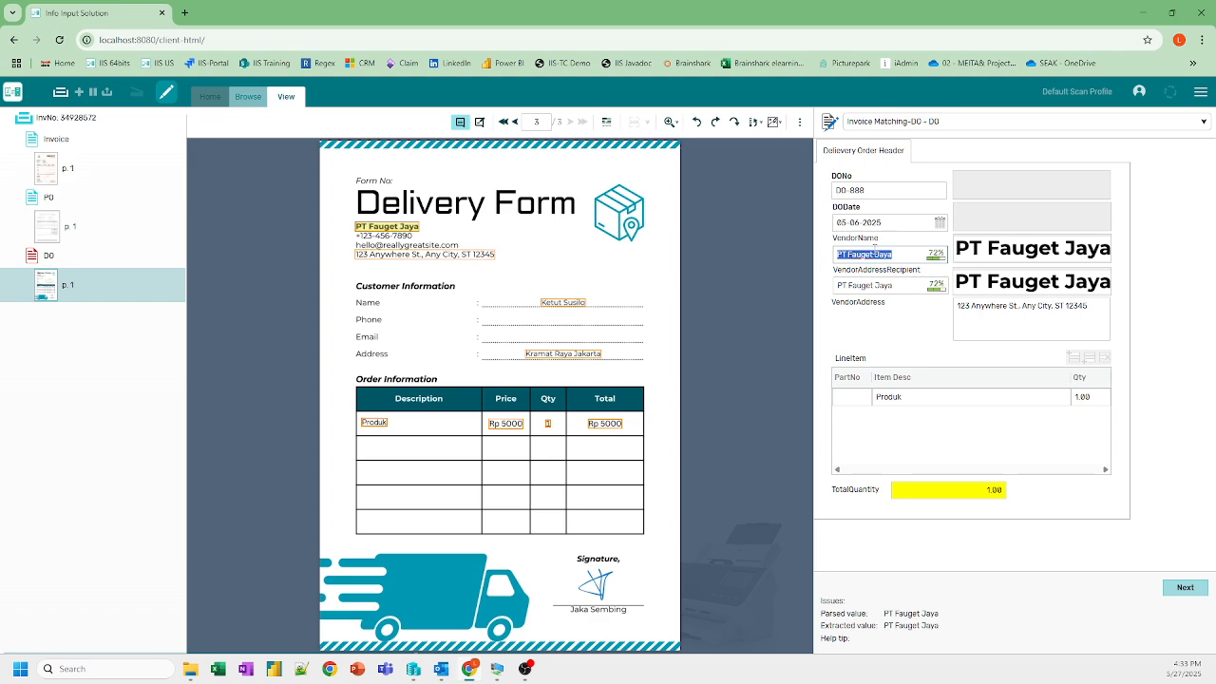
{"action": "left_click", "coordinate": [864, 285]}
{"action": "left_click", "coordinate": [978, 318]}
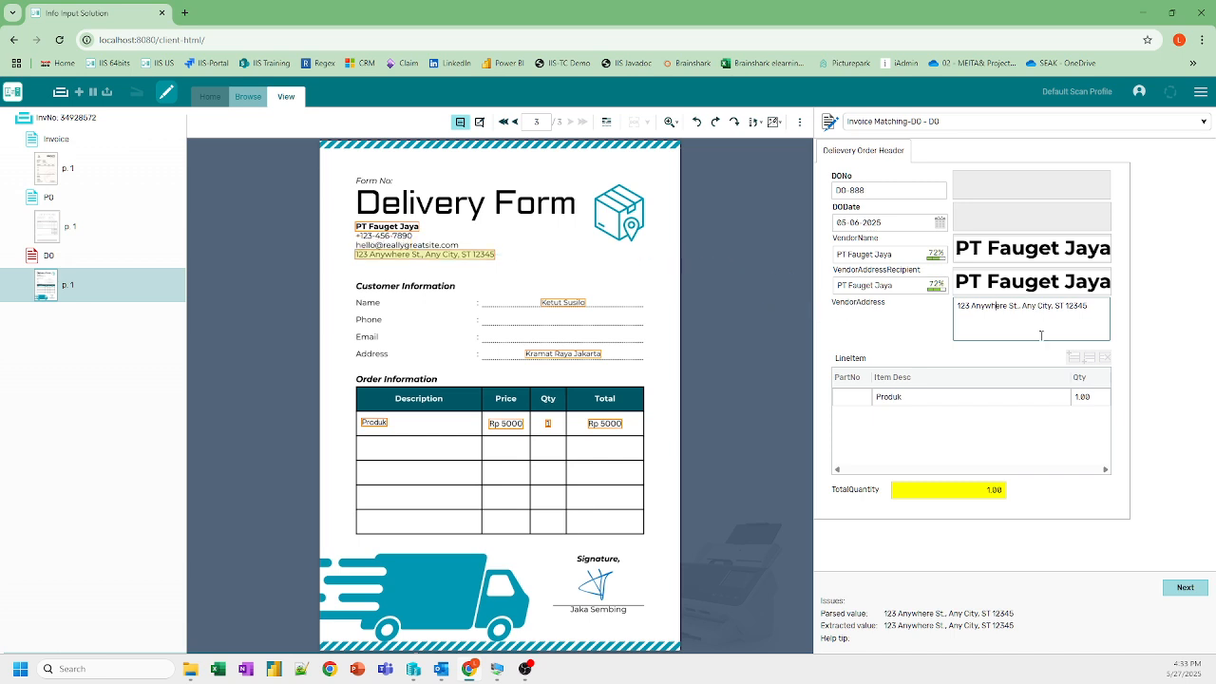
Check the delivery order's line item description and quantity and its TotalQuantity field
{"action": "left_click", "coordinate": [912, 397]}
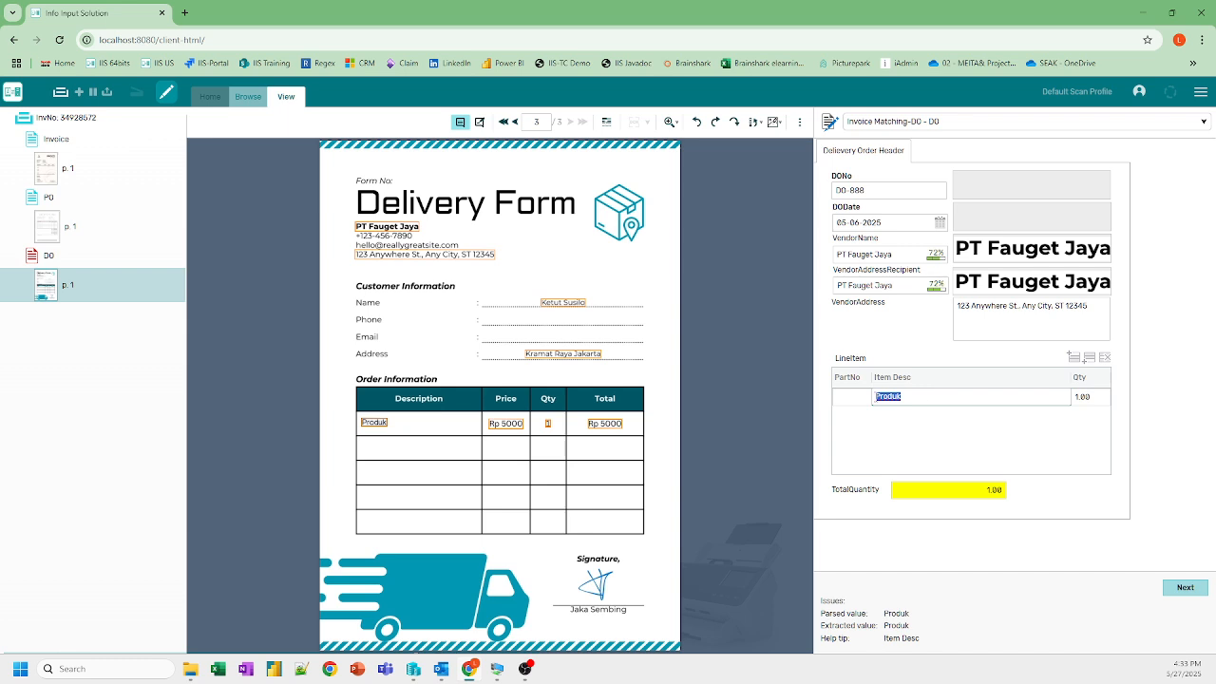
{"action": "left_click", "coordinate": [1083, 396]}
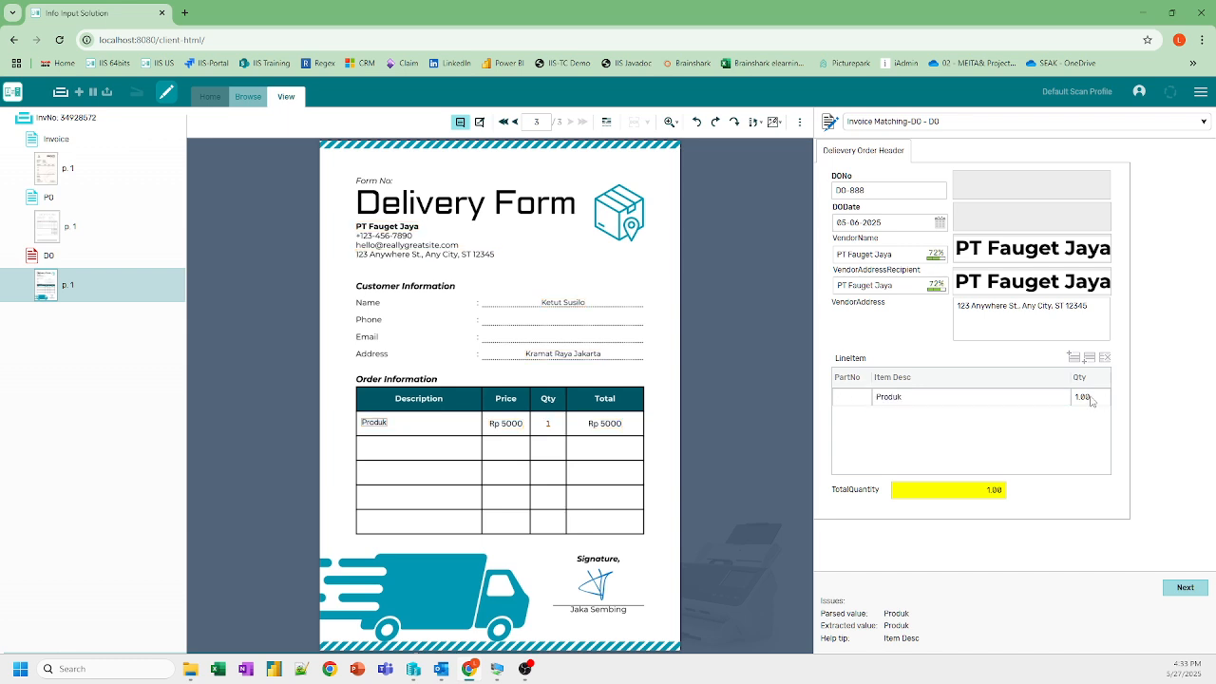
{"action": "left_click", "coordinate": [989, 490]}
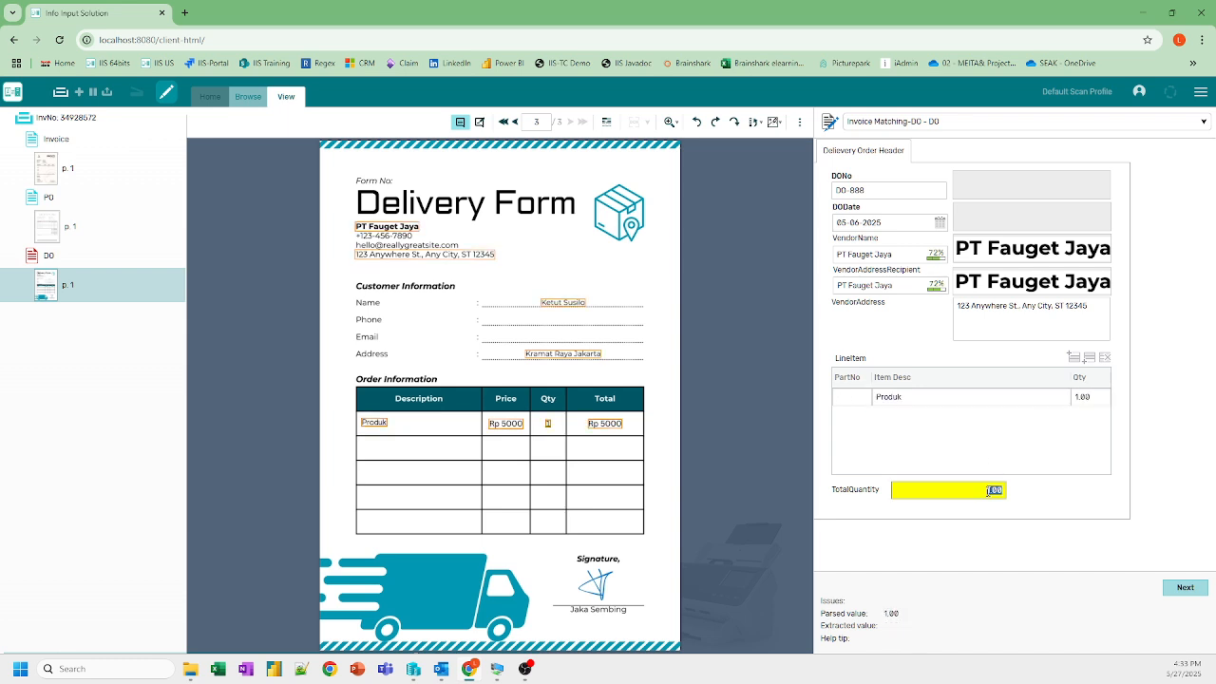
Open the PO page and the batch-level index form, and examine its Invoice, Purchase Order and Delivery Order detail tables
{"action": "left_click", "coordinate": [41, 223]}
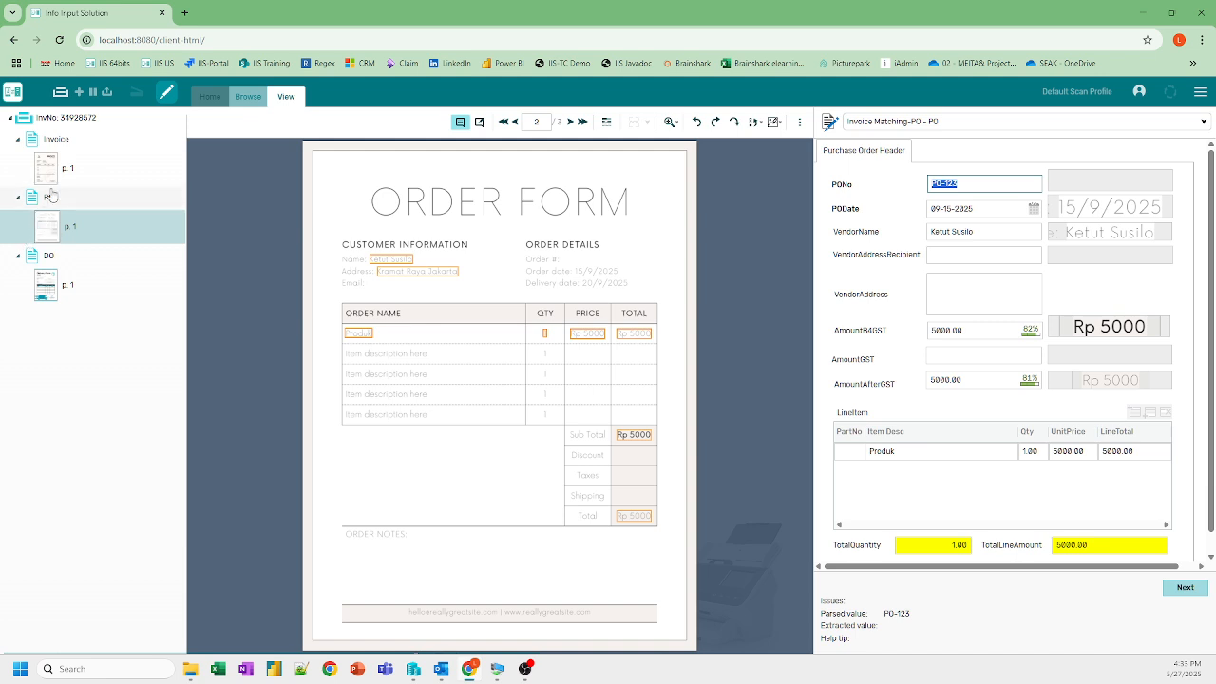
{"action": "left_click", "coordinate": [65, 118]}
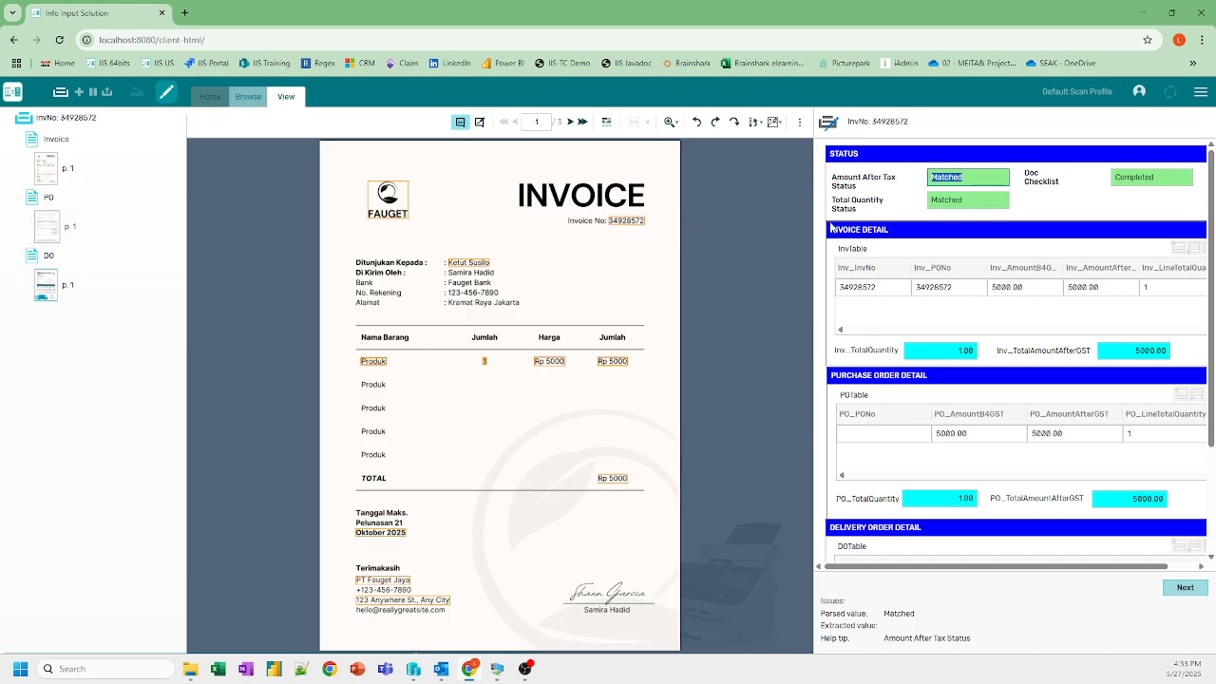
{"action": "left_click", "coordinate": [851, 288]}
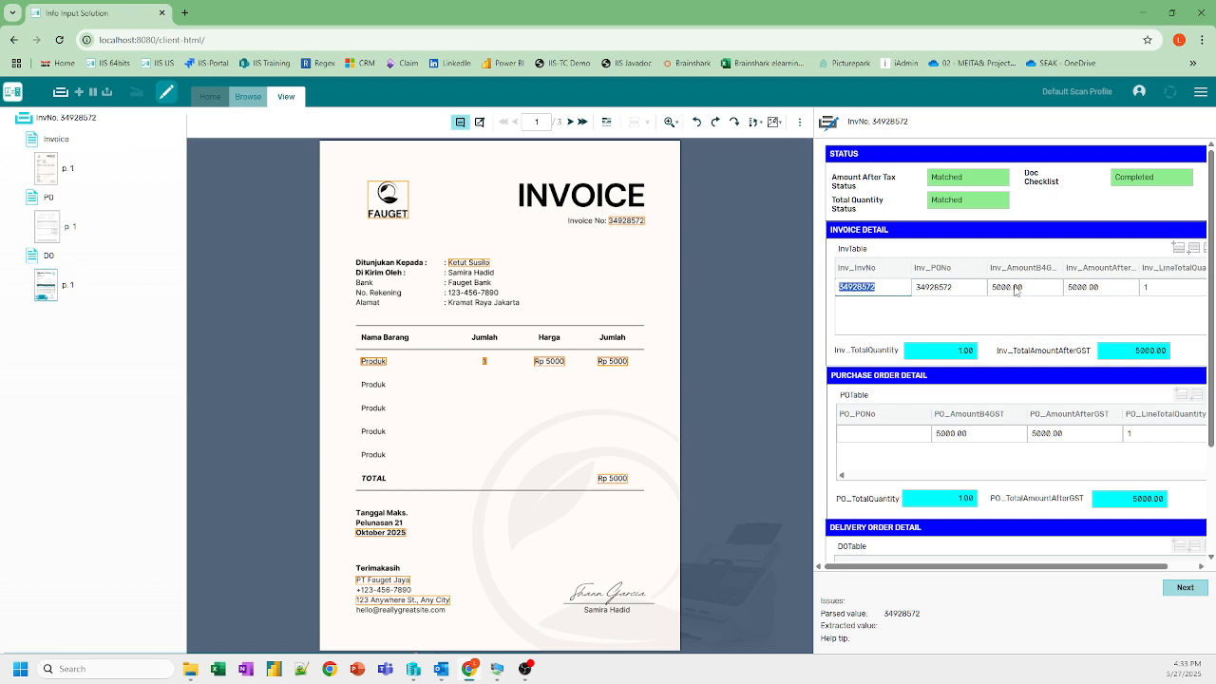
{"action": "left_click", "coordinate": [860, 419]}
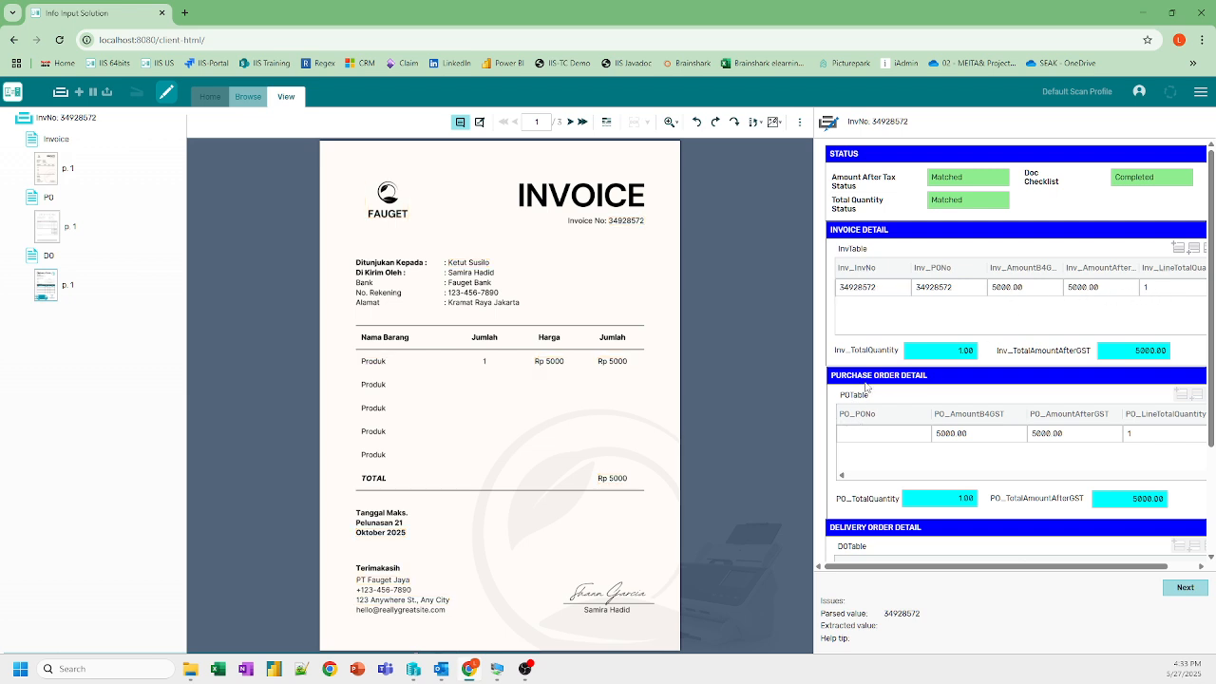
{"action": "left_click", "coordinate": [885, 434]}
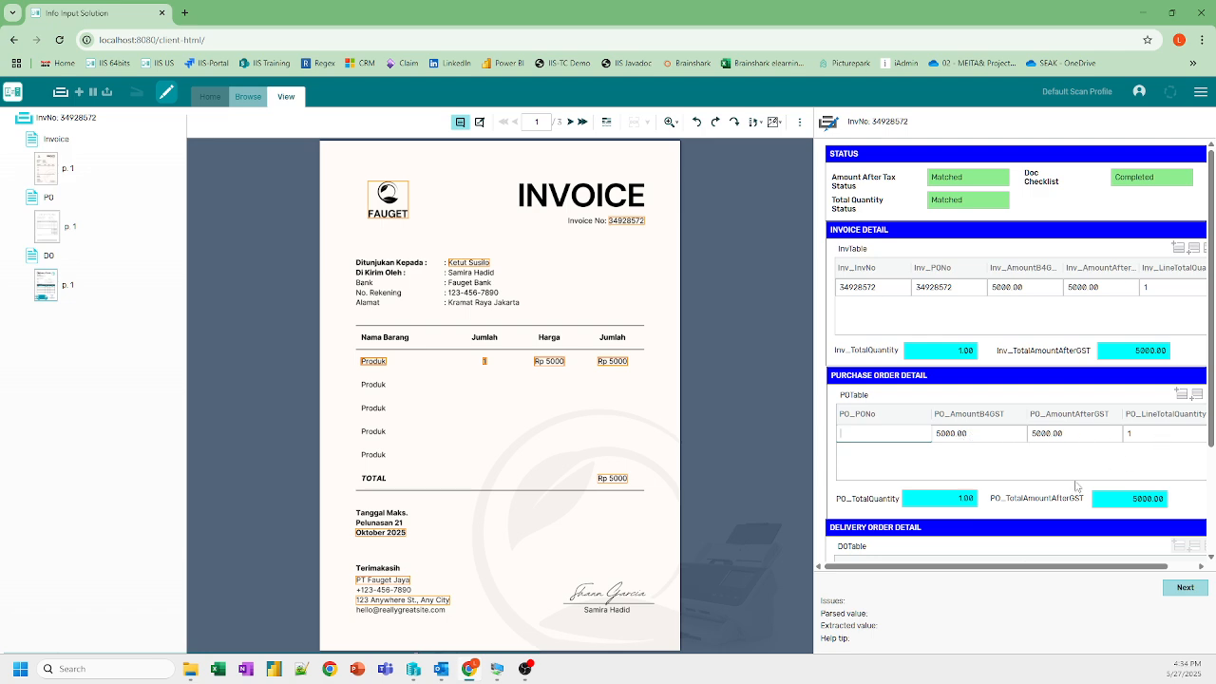
{"action": "scroll", "coordinate": [1009, 508], "scroll_direction": "down", "scroll_amount": 3}
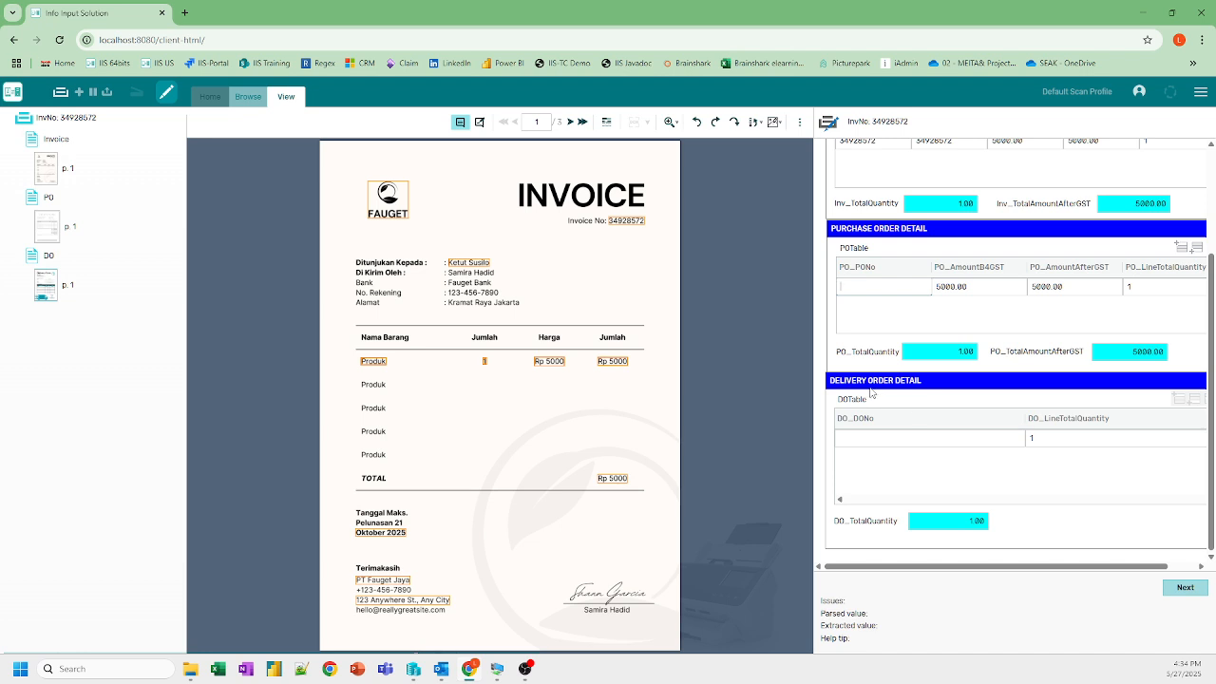
{"action": "left_click", "coordinate": [1051, 440]}
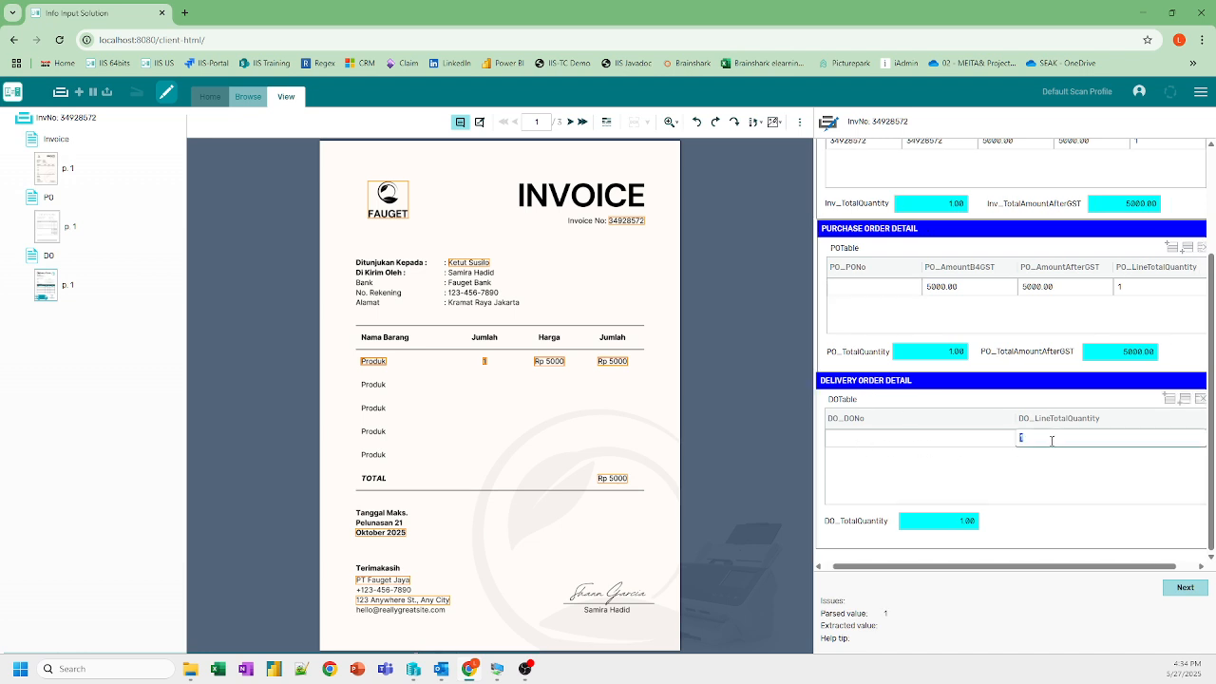
{"action": "left_click", "coordinate": [876, 437]}
{"action": "scroll", "coordinate": [915, 430], "scroll_direction": "up", "scroll_amount": 3}
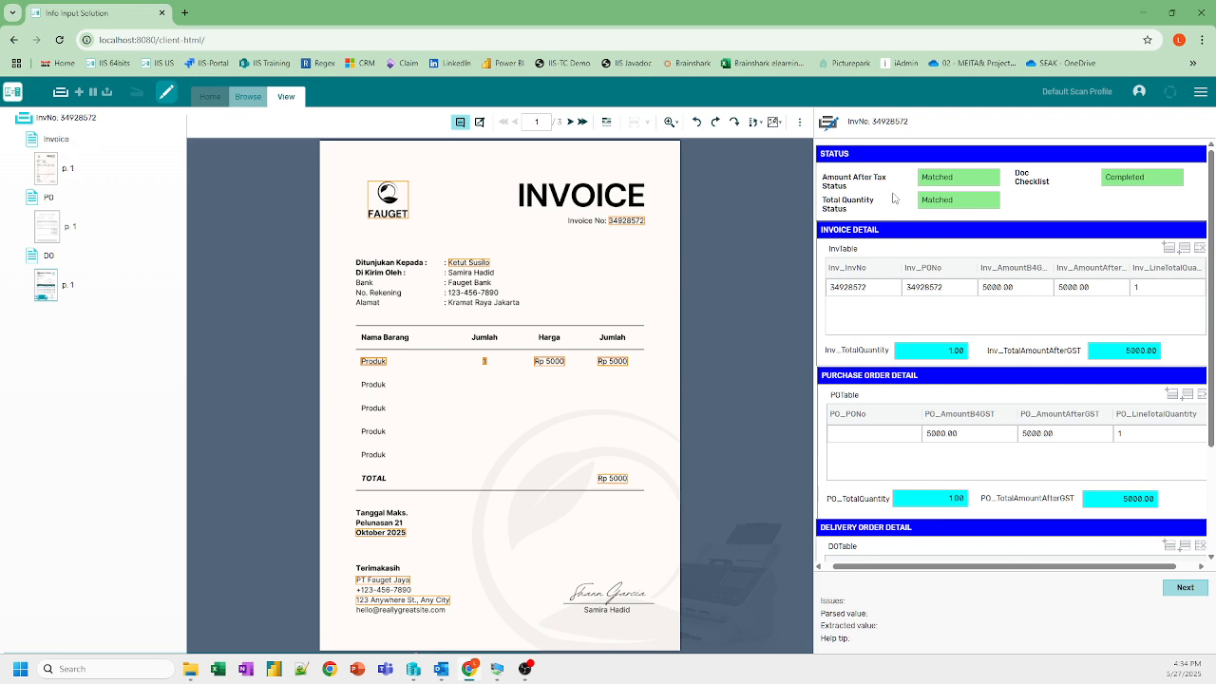
Compare the Amount After Tax Status with the invoice and purchase order TotalAmountAfterGST fields
{"action": "double_click", "coordinate": [940, 177]}
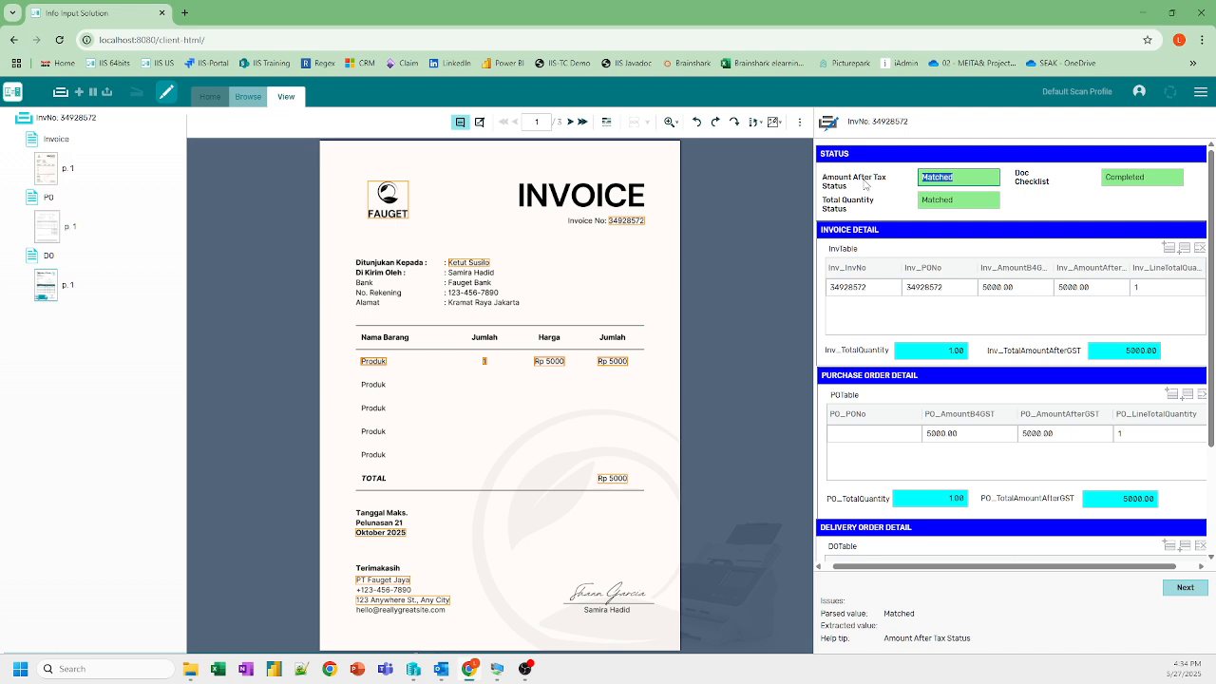
{"action": "double_click", "coordinate": [1131, 351]}
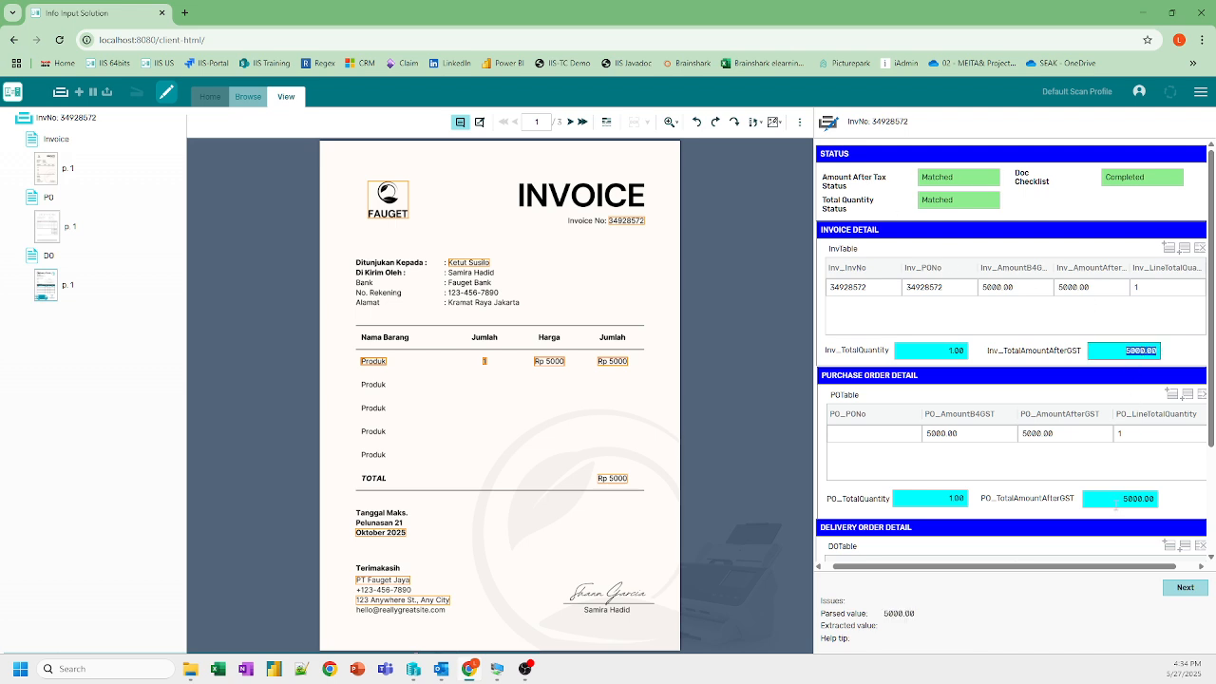
{"action": "double_click", "coordinate": [1119, 499]}
{"action": "scroll", "coordinate": [1121, 504], "scroll_direction": "down", "scroll_amount": 3}
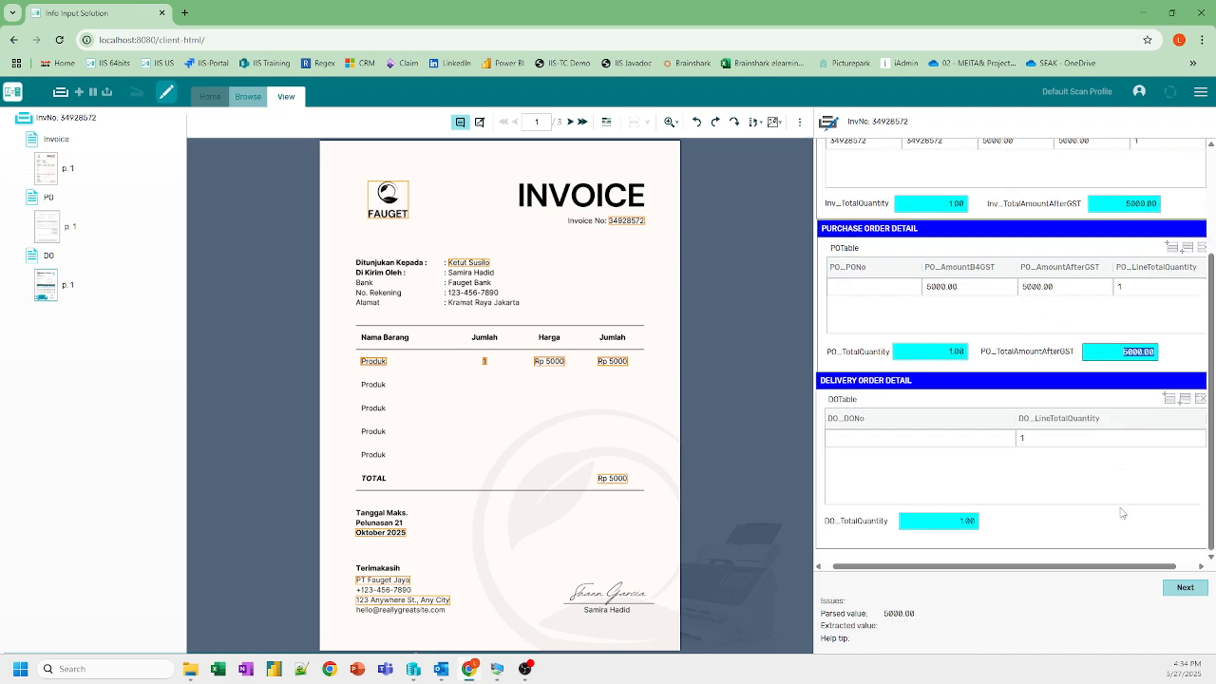
{"action": "scroll", "coordinate": [1124, 528], "scroll_direction": "up", "scroll_amount": 3}
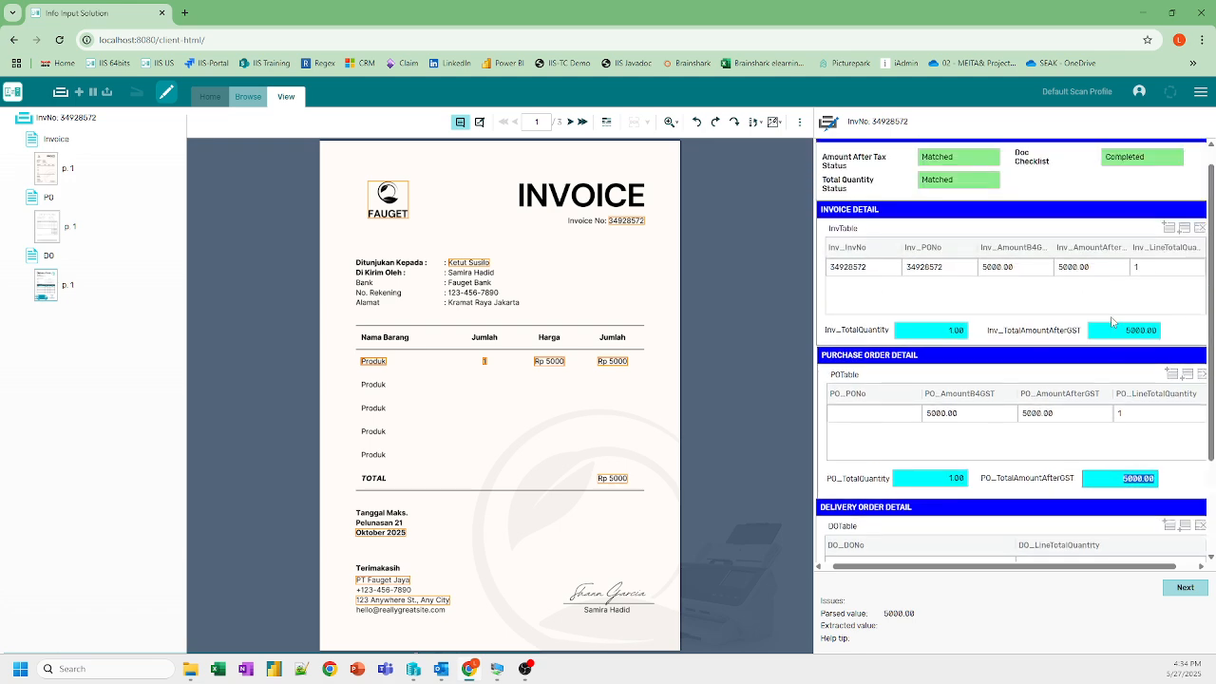
{"action": "double_click", "coordinate": [936, 156]}
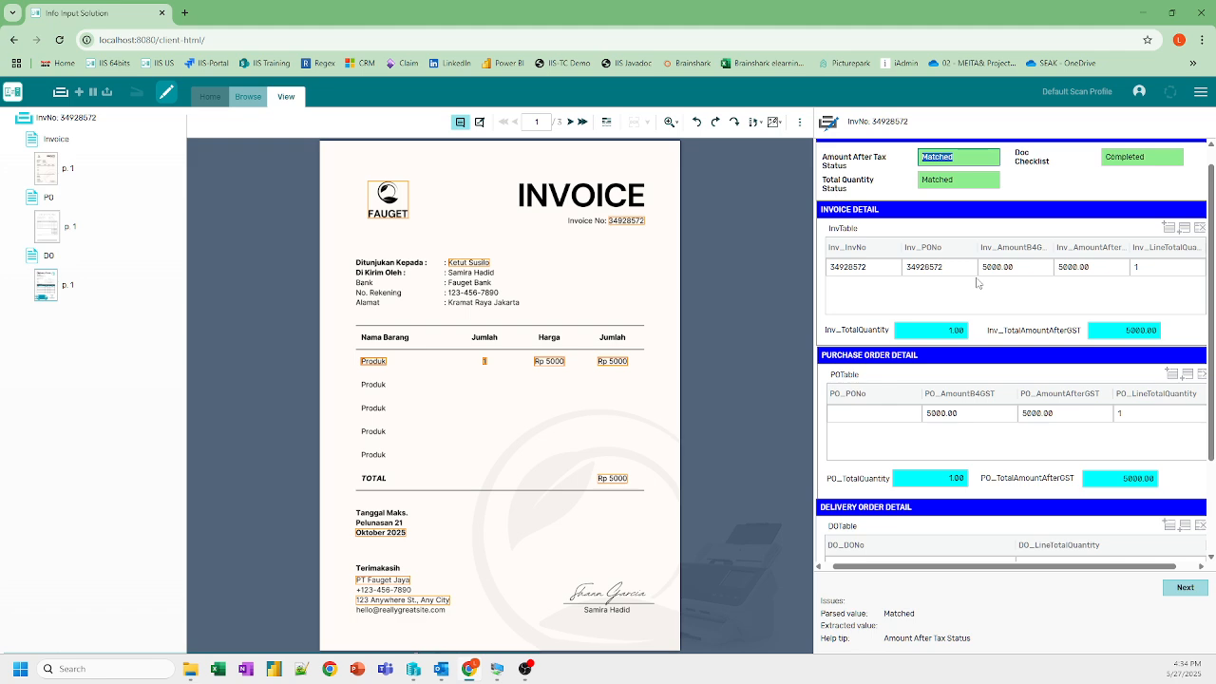
Check the Total Quantity Status against the documents' total quantities, and inspect the Doc Checklist field
{"action": "left_click", "coordinate": [837, 182]}
{"action": "left_click", "coordinate": [950, 180]}
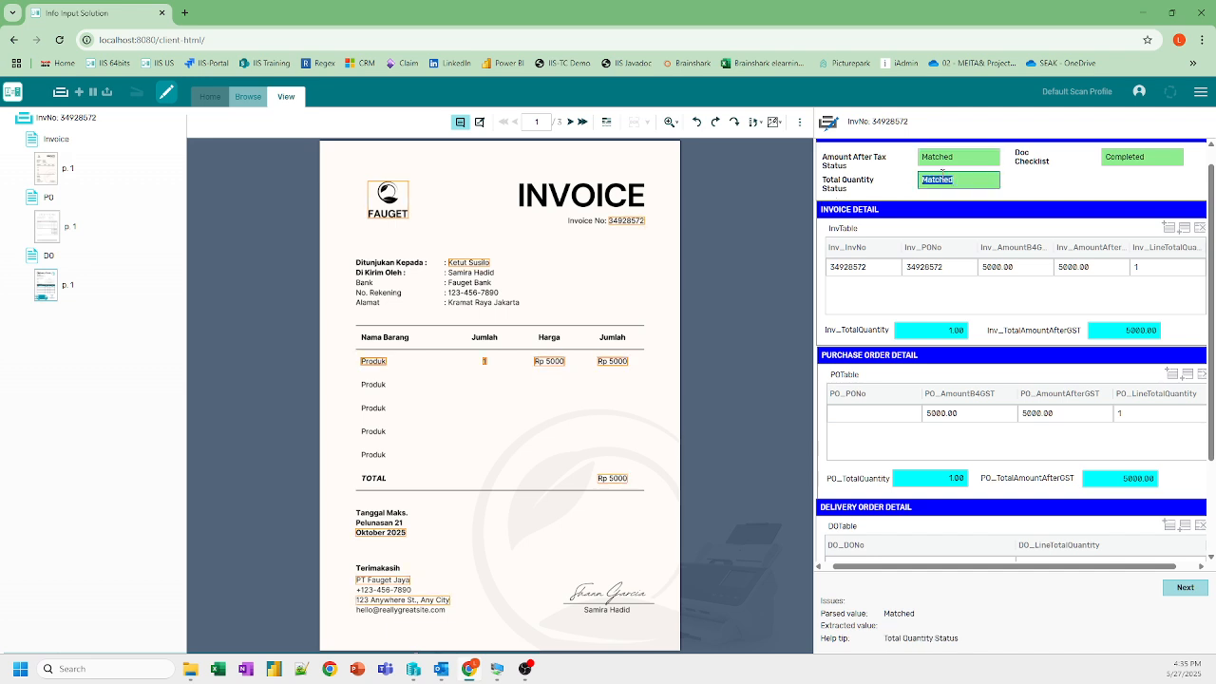
{"action": "scroll", "coordinate": [931, 480], "scroll_direction": "down", "scroll_amount": 3}
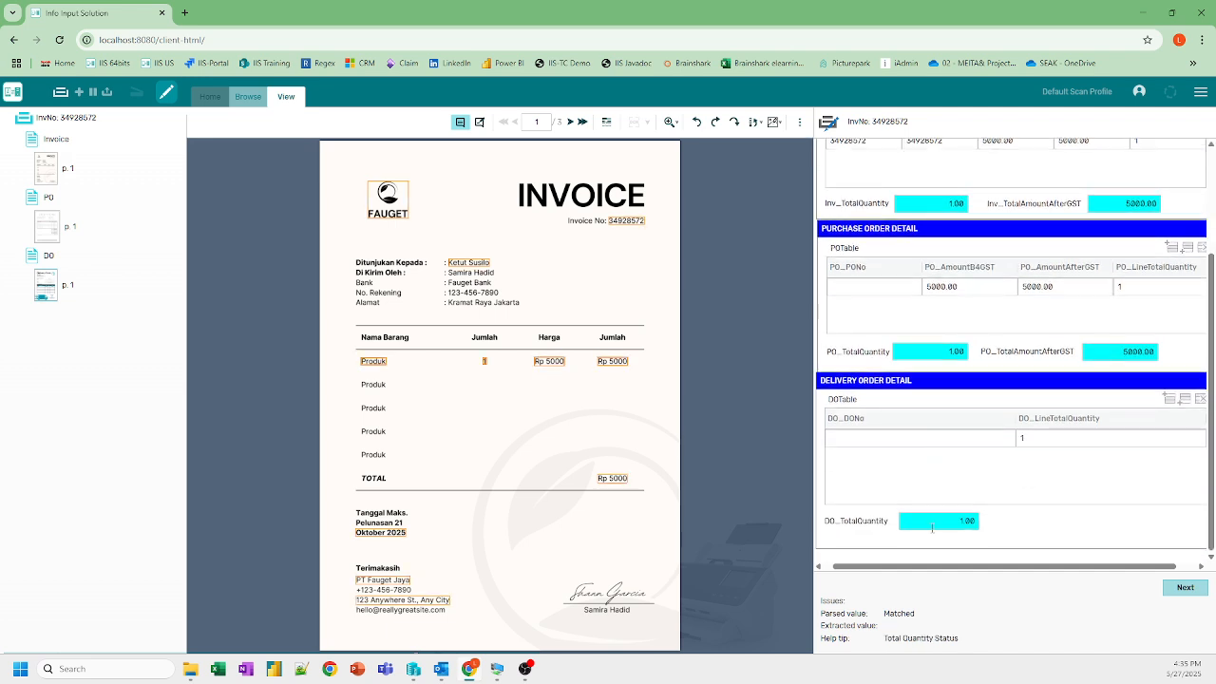
{"action": "scroll", "coordinate": [963, 467], "scroll_direction": "up", "scroll_amount": 3}
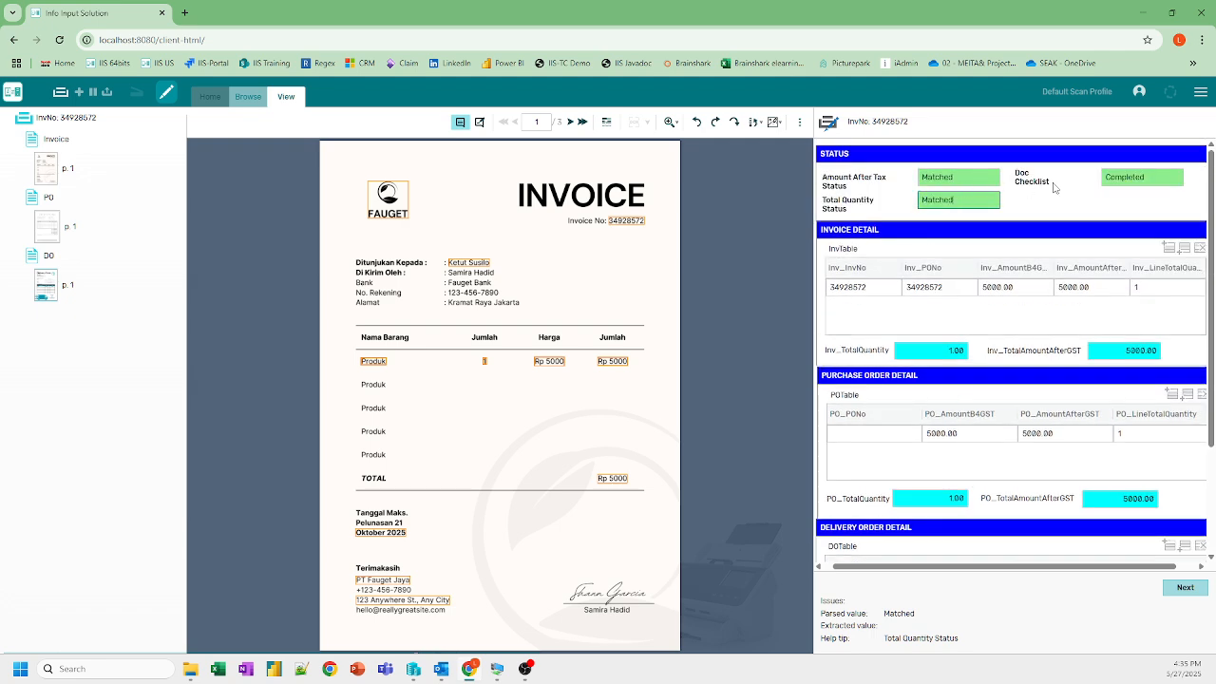
{"action": "left_click", "coordinate": [1154, 178]}
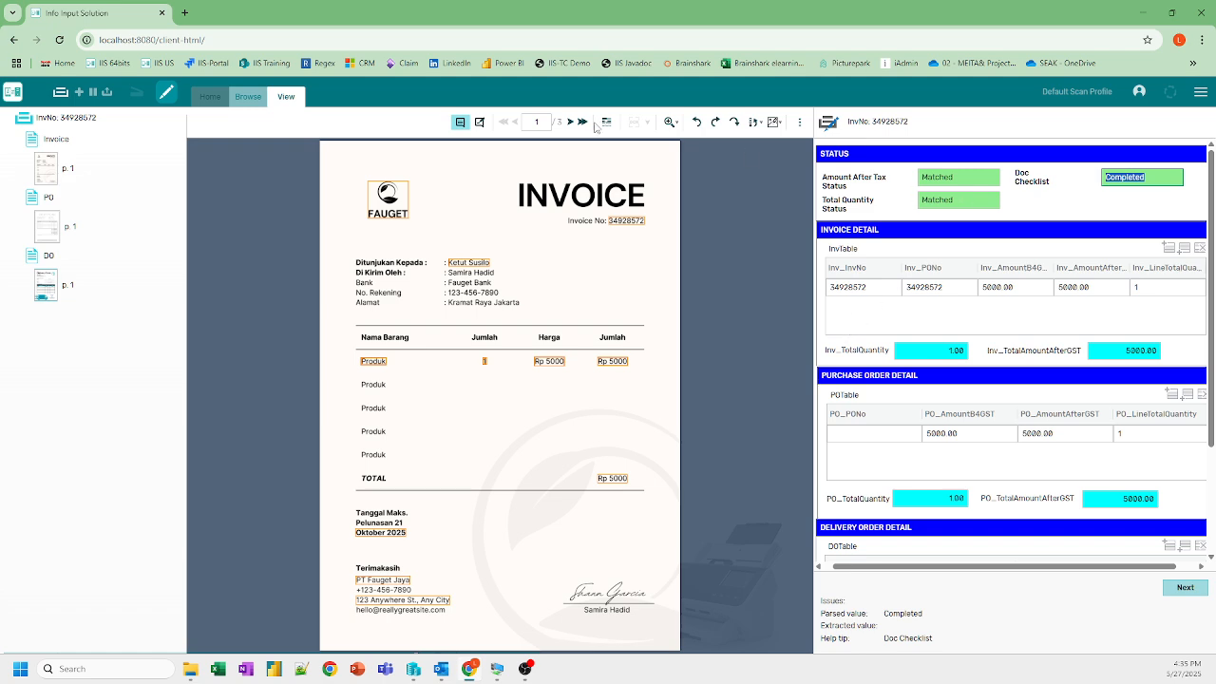
Return to the Invoice page, close the completed batch and confirm the closing
{"action": "left_click", "coordinate": [41, 157]}
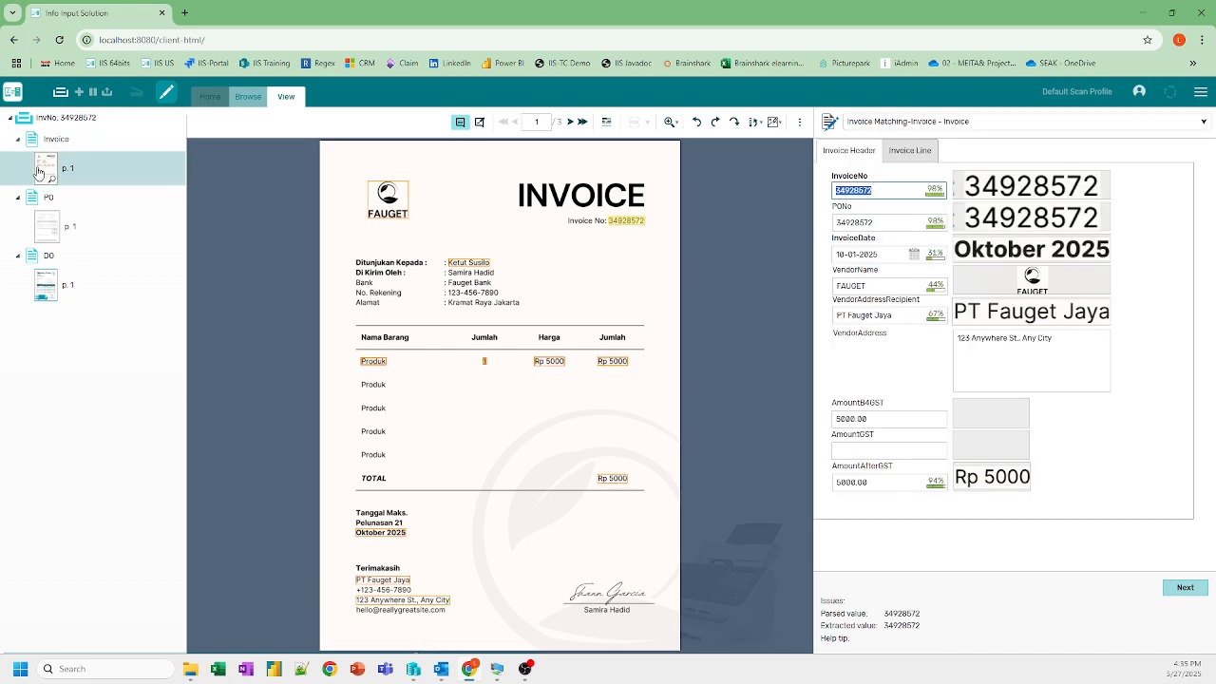
{"action": "left_click", "coordinate": [106, 96]}
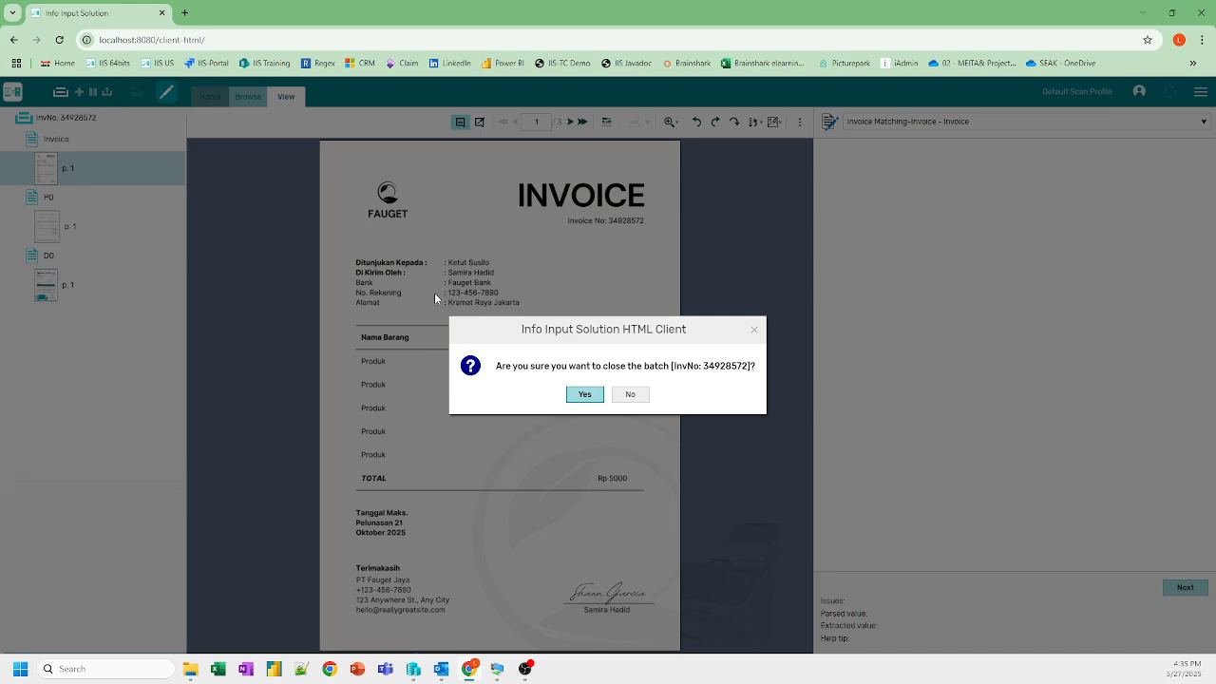
{"action": "left_click", "coordinate": [575, 397]}
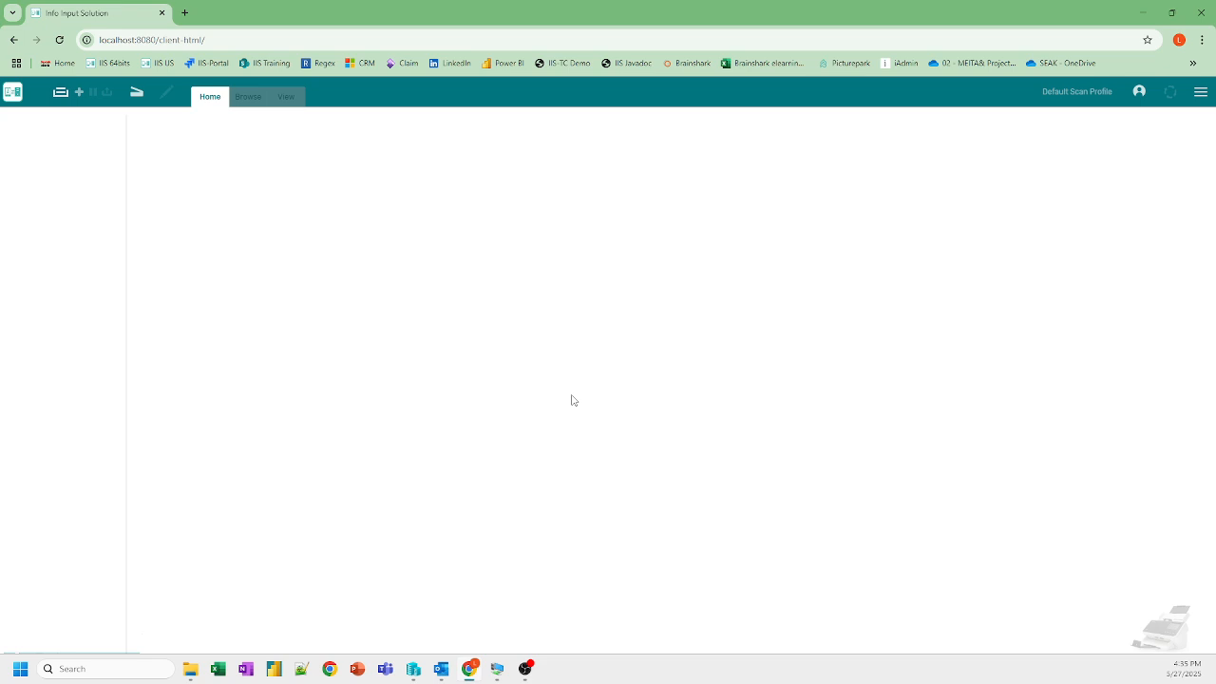
Open the invoice matching batch marked "Missing: PO" from the Batch Manager and display its Invoice page
{"action": "left_click", "coordinate": [1201, 92]}
{"action": "left_click", "coordinate": [1165, 116]}
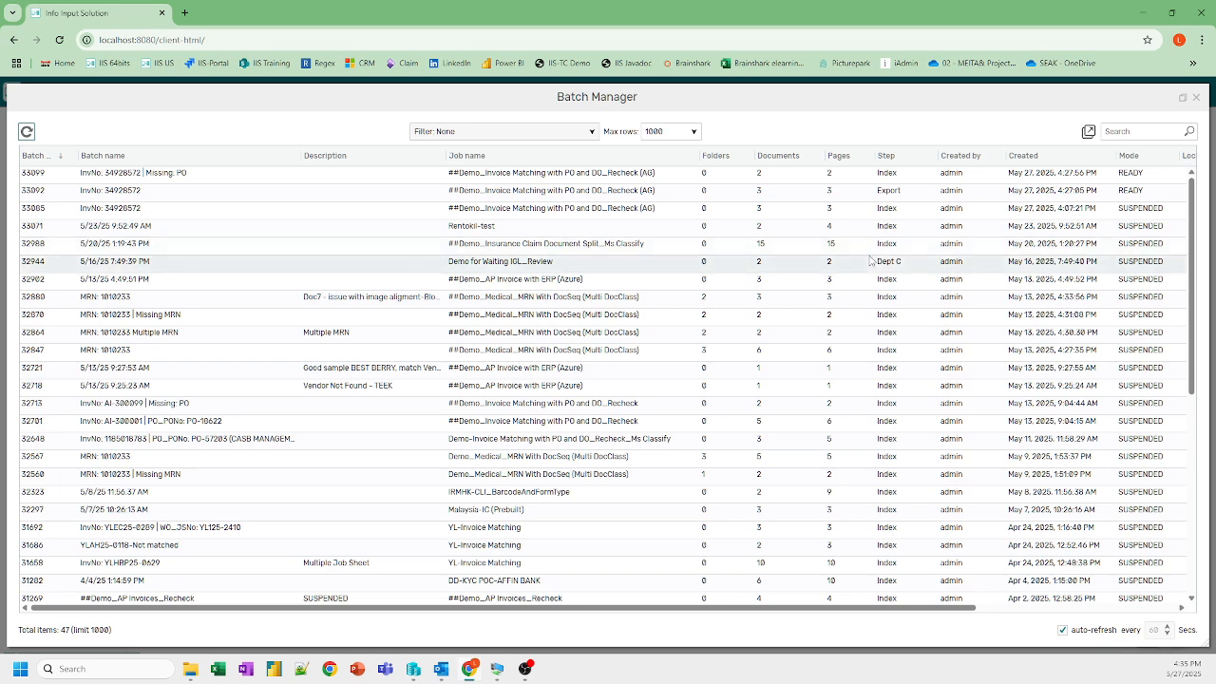
{"action": "left_click", "coordinate": [934, 179]}
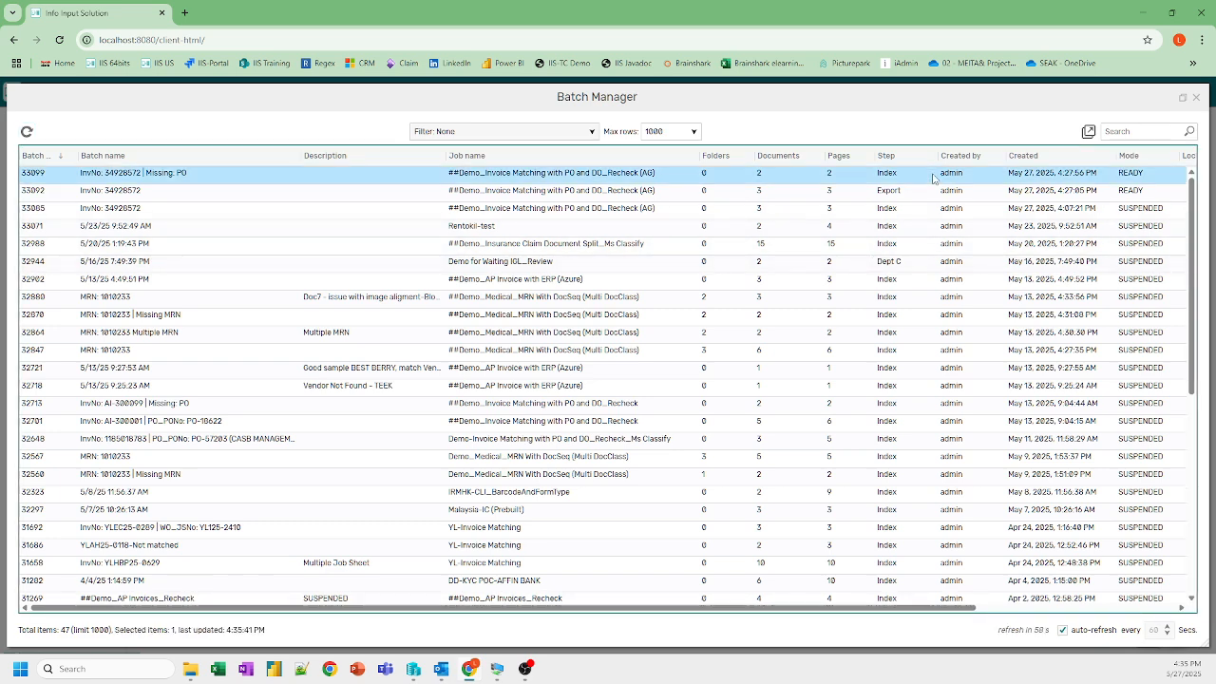
{"action": "right_click", "coordinate": [935, 180]}
{"action": "left_click", "coordinate": [946, 182]}
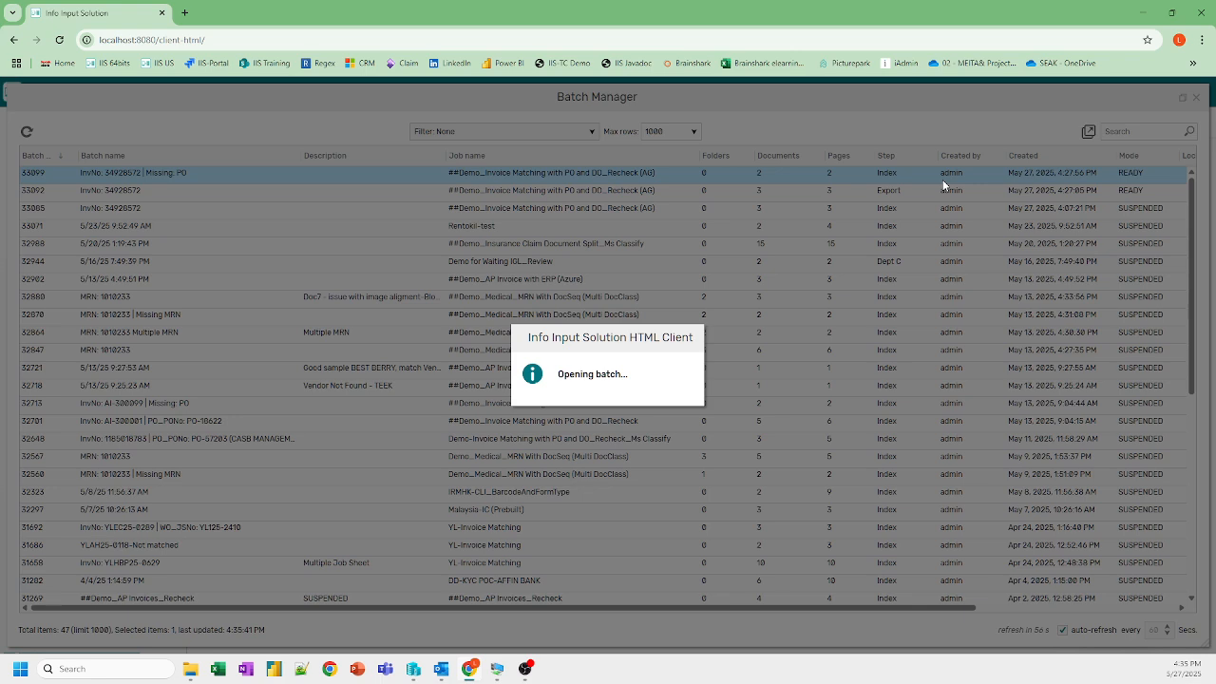
{"action": "left_click", "coordinate": [47, 169]}
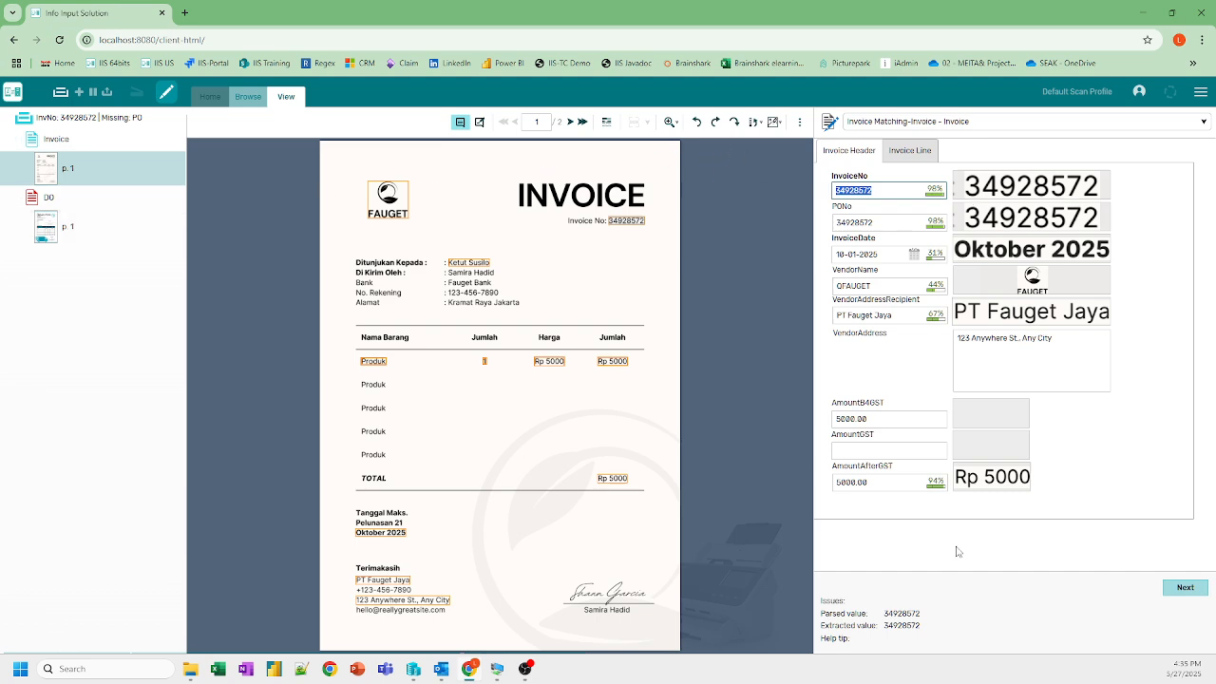
Display the incomplete batch's DO page and enter the delivery order number in DONo
{"action": "left_click", "coordinate": [48, 228]}
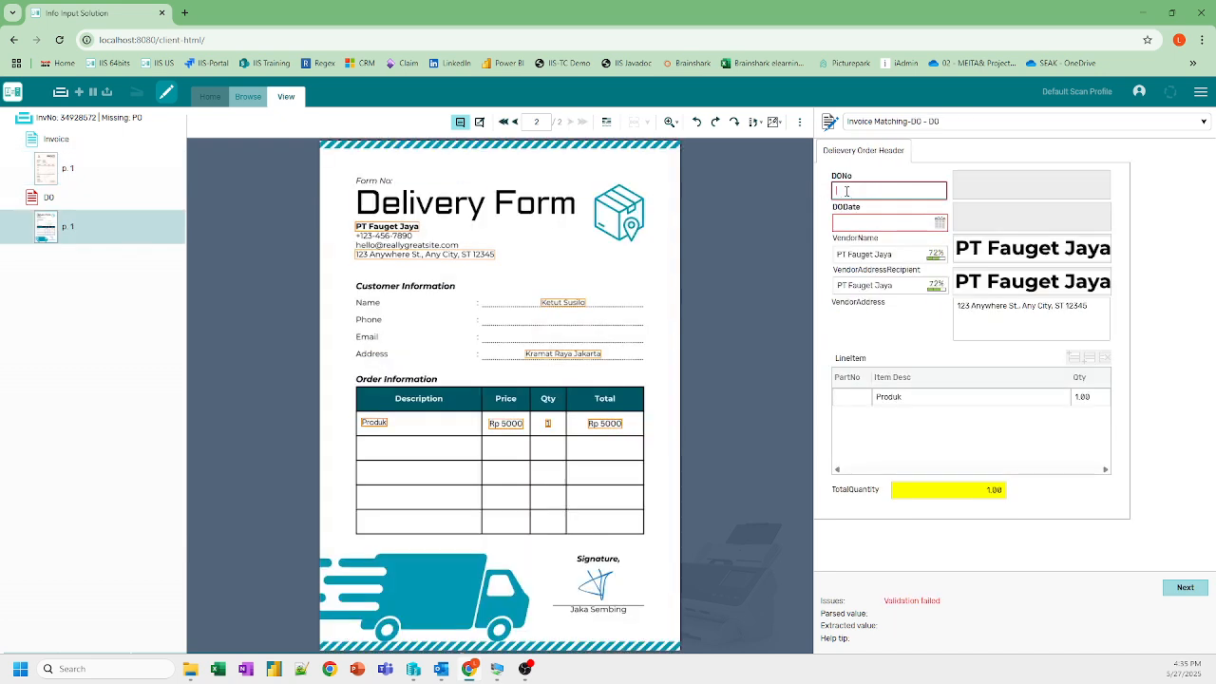
{"action": "type", "text": "DO-8"}
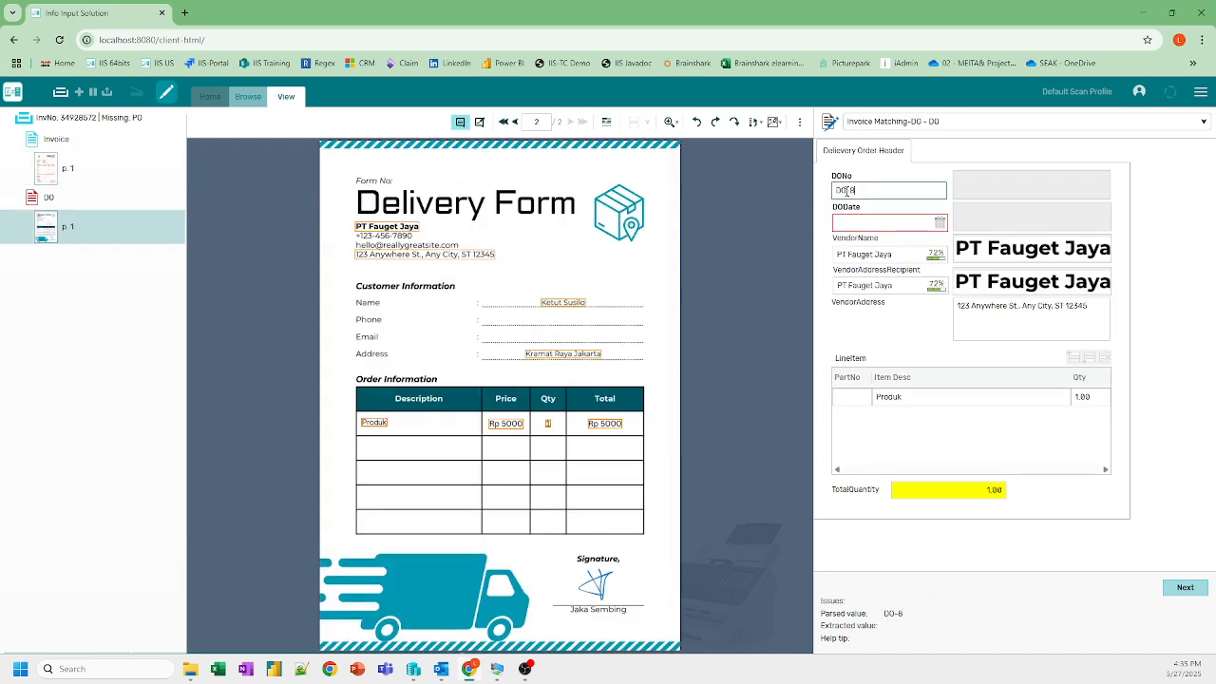
{"action": "type", "text": "88"}
{"action": "key", "text": "Tab"}
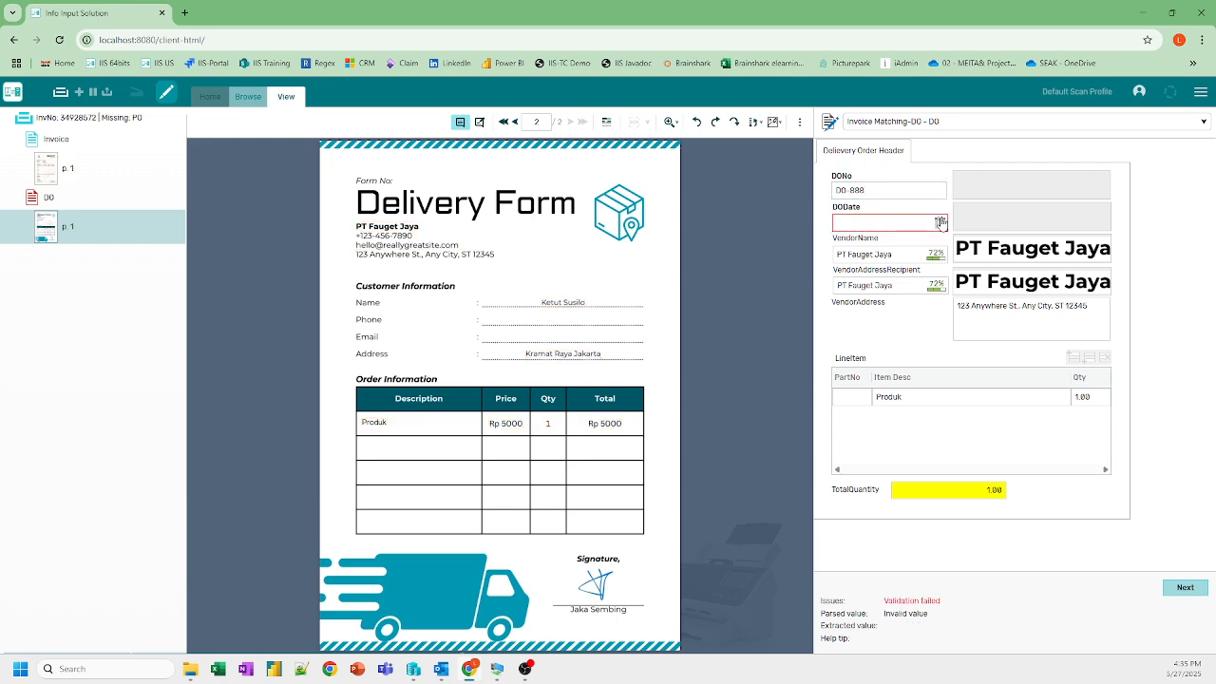
Set the incomplete batch's DODate to 05-06-2025 with the date picker
{"action": "left_click", "coordinate": [941, 222]}
{"action": "left_click", "coordinate": [835, 312]}
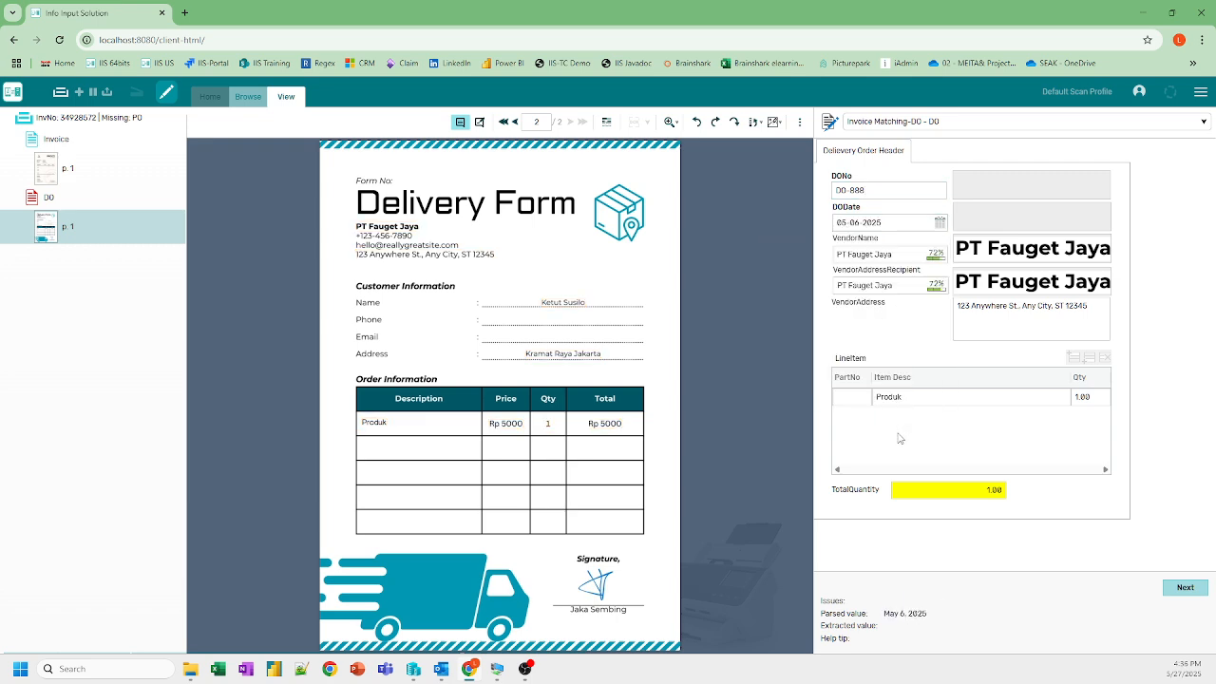
{"action": "left_click", "coordinate": [872, 220]}
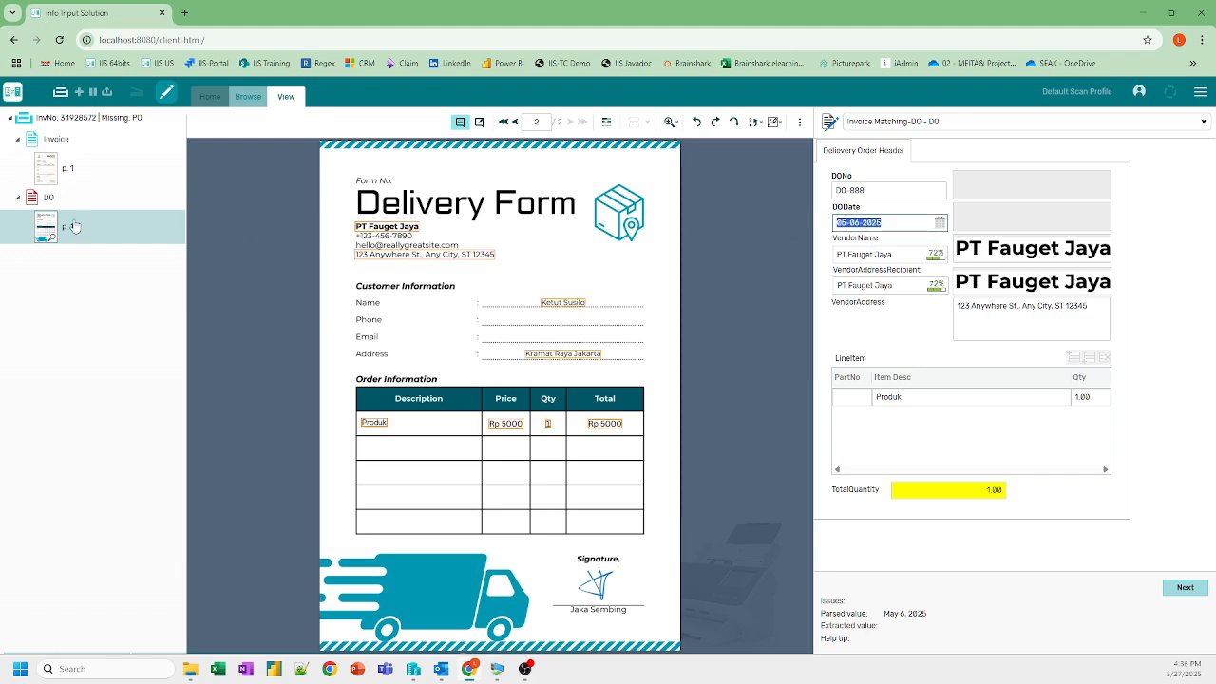
Revisit the Invoice page and open the incomplete batch's index form to examine its matching statuses and Doc Checklist
{"action": "left_click", "coordinate": [47, 177]}
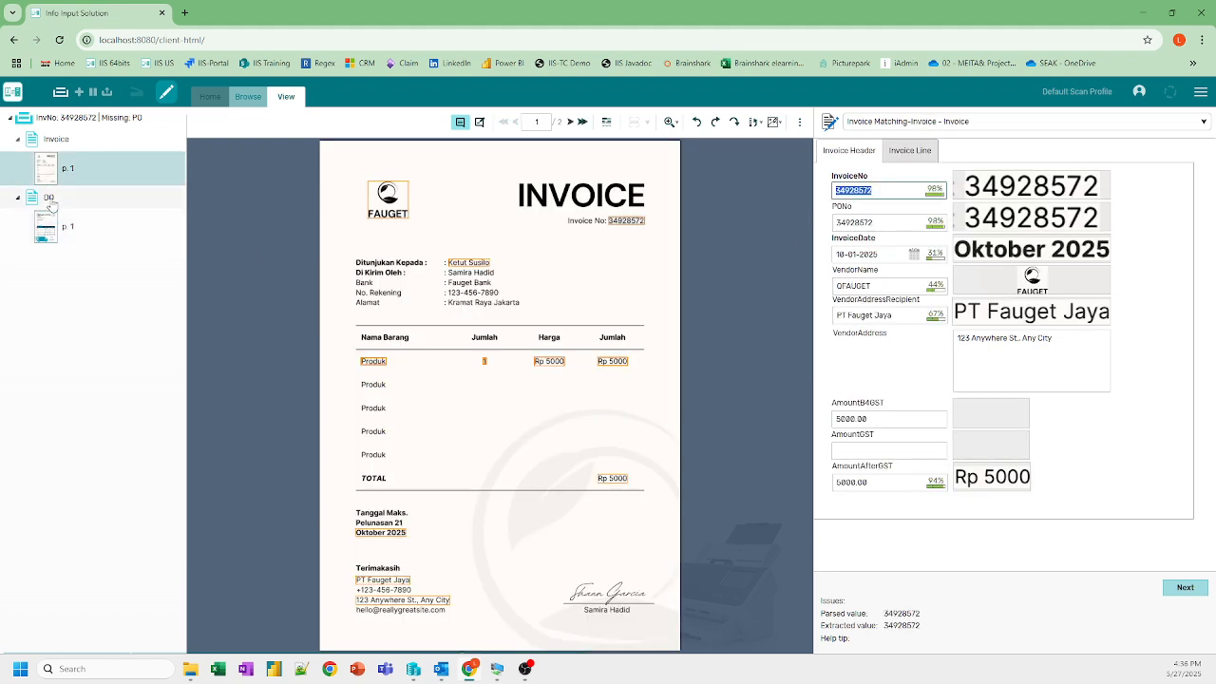
{"action": "mouse_move", "coordinate": [52, 183]}
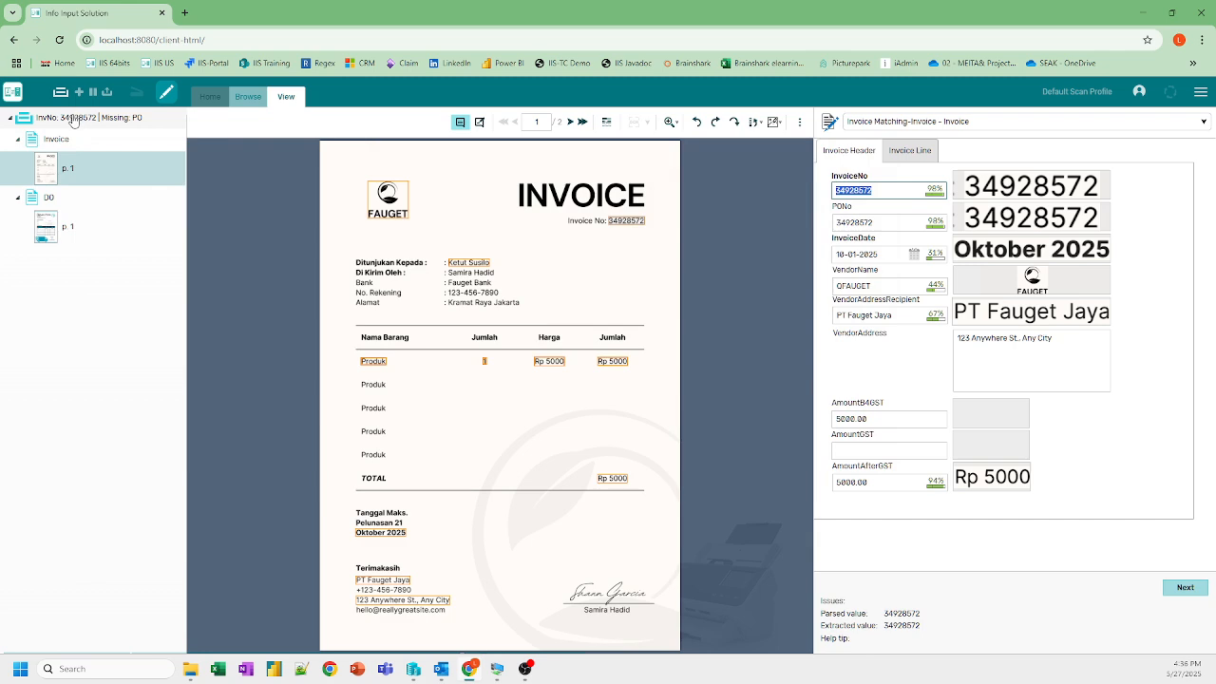
{"action": "left_click", "coordinate": [84, 119]}
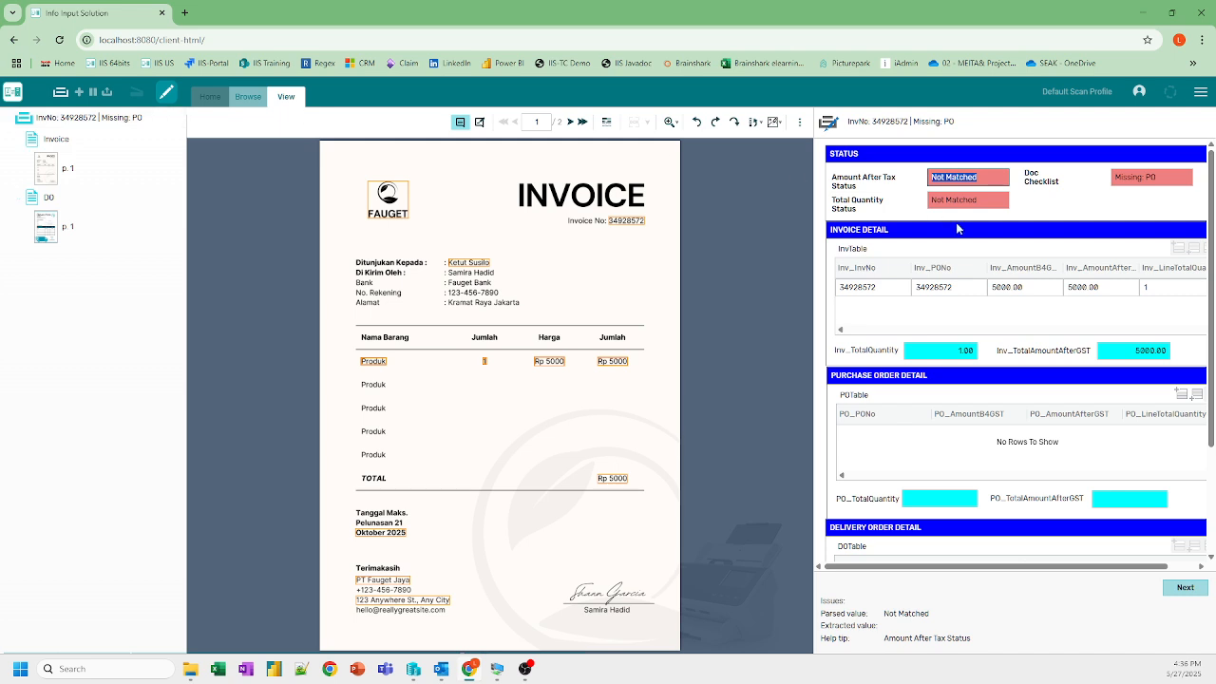
Examine the incomplete batch's Doc Checklist, Amount After Tax Status and Total Quantity Status fields
{"action": "left_click", "coordinate": [1178, 179]}
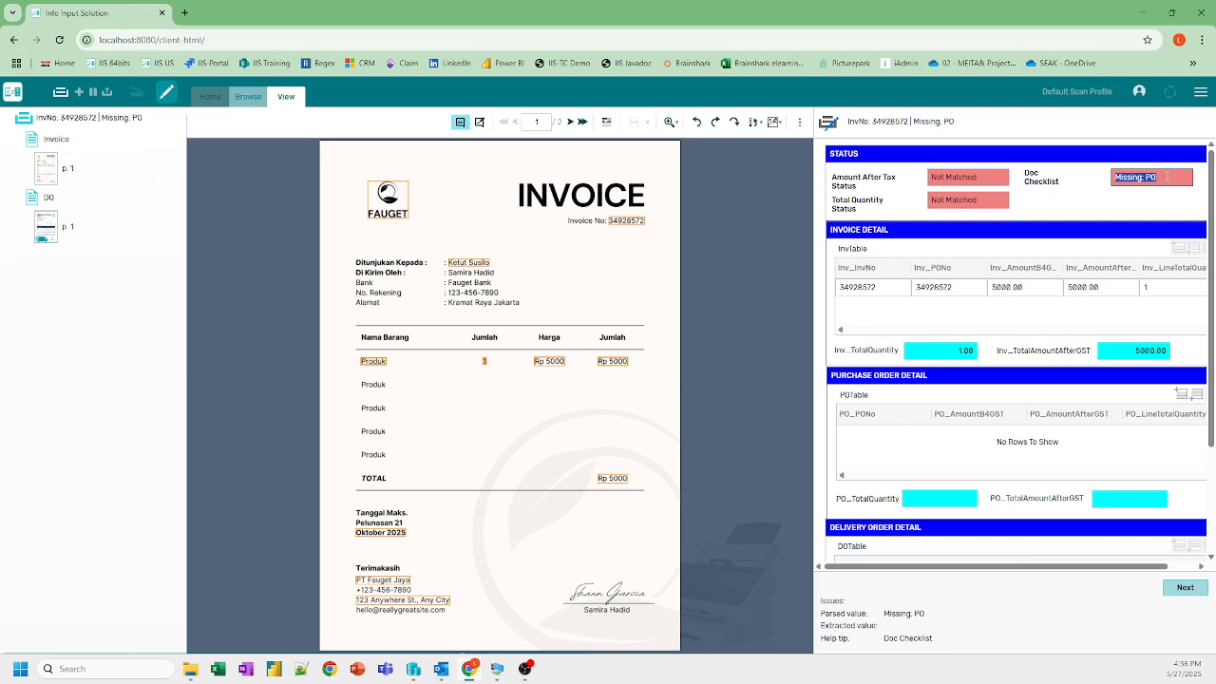
{"action": "left_click", "coordinate": [1160, 177]}
{"action": "left_click_drag", "start_coordinate": [1167, 179], "coordinate": [1089, 183]}
{"action": "left_click", "coordinate": [1167, 180]}
{"action": "left_click", "coordinate": [968, 177]}
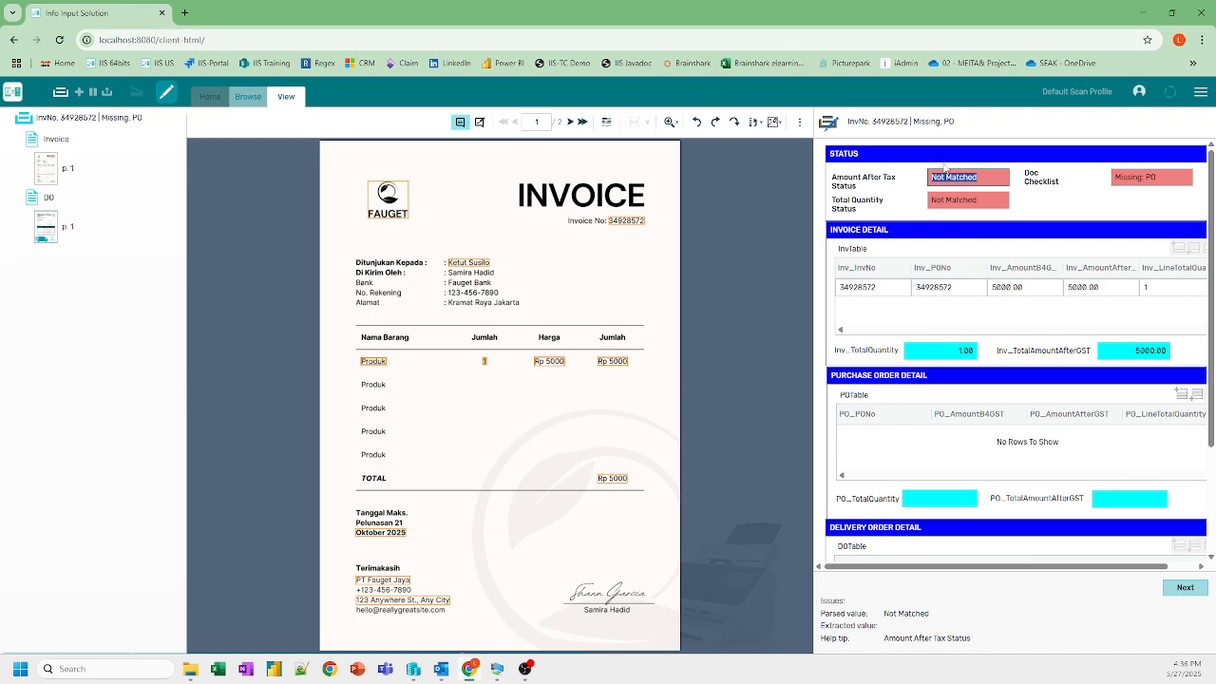
{"action": "left_click", "coordinate": [978, 179]}
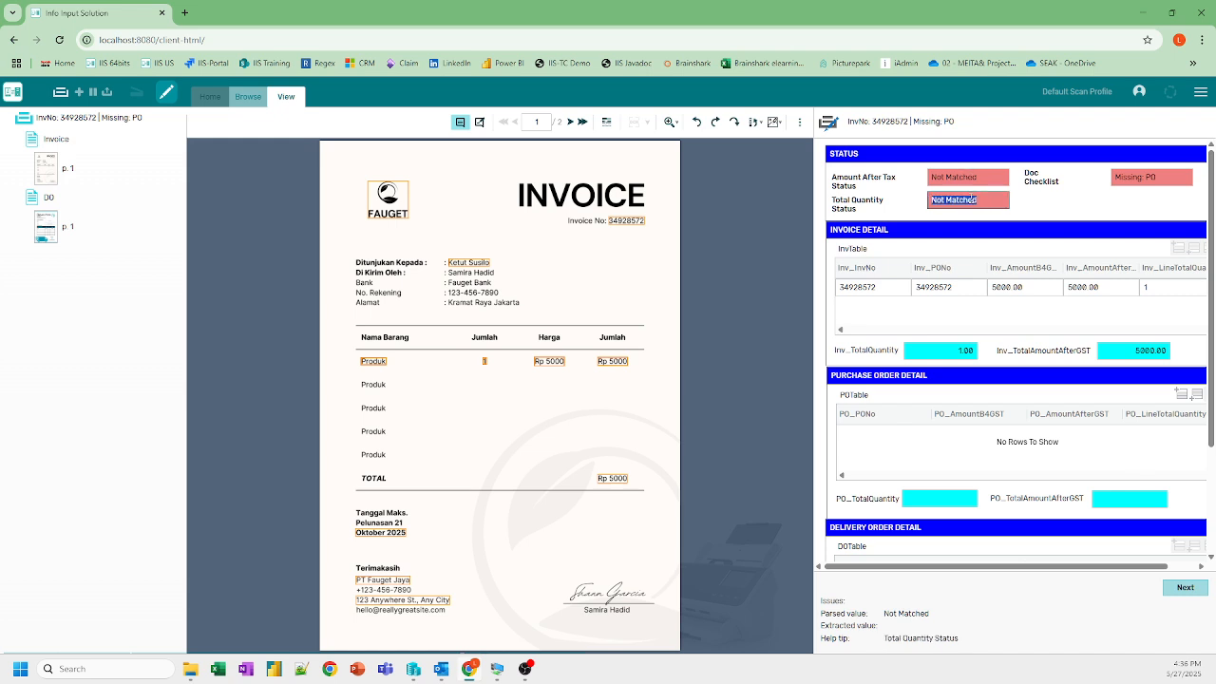
Compare the total quantity fields of the invoice, delivery order and purchase order sections in the batch form
{"action": "left_click", "coordinate": [950, 348]}
{"action": "scroll", "coordinate": [955, 433], "scroll_direction": "down", "scroll_amount": 2}
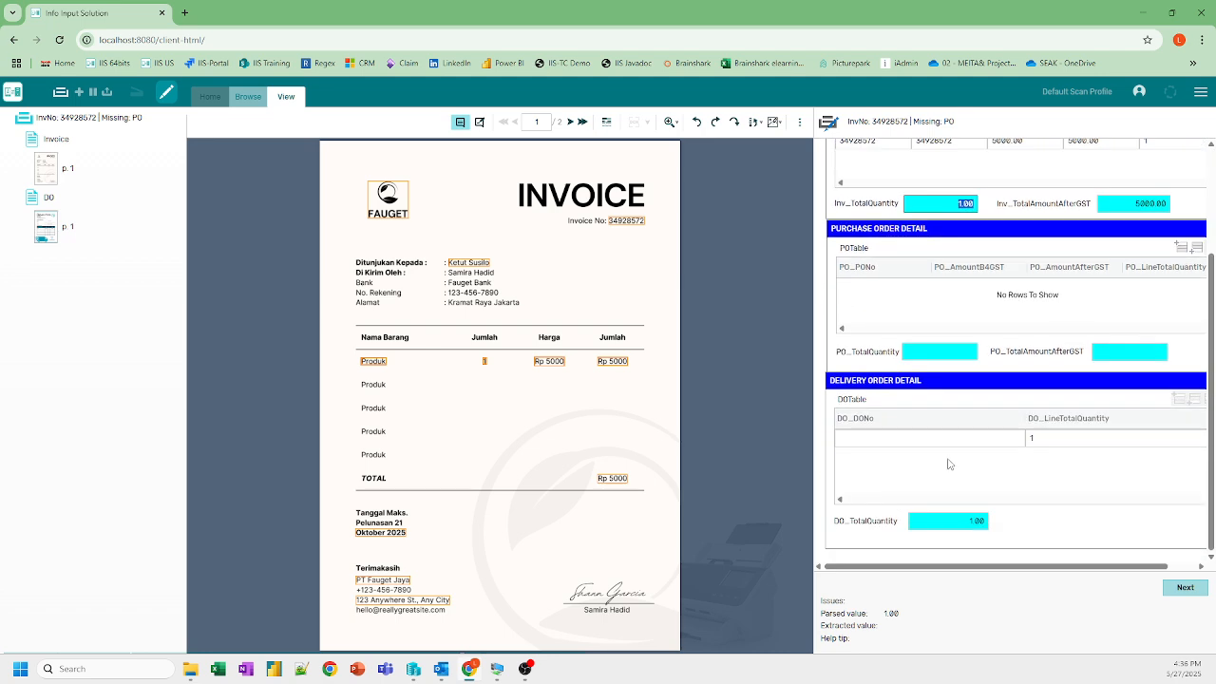
{"action": "left_click", "coordinate": [941, 520]}
{"action": "left_click", "coordinate": [927, 349]}
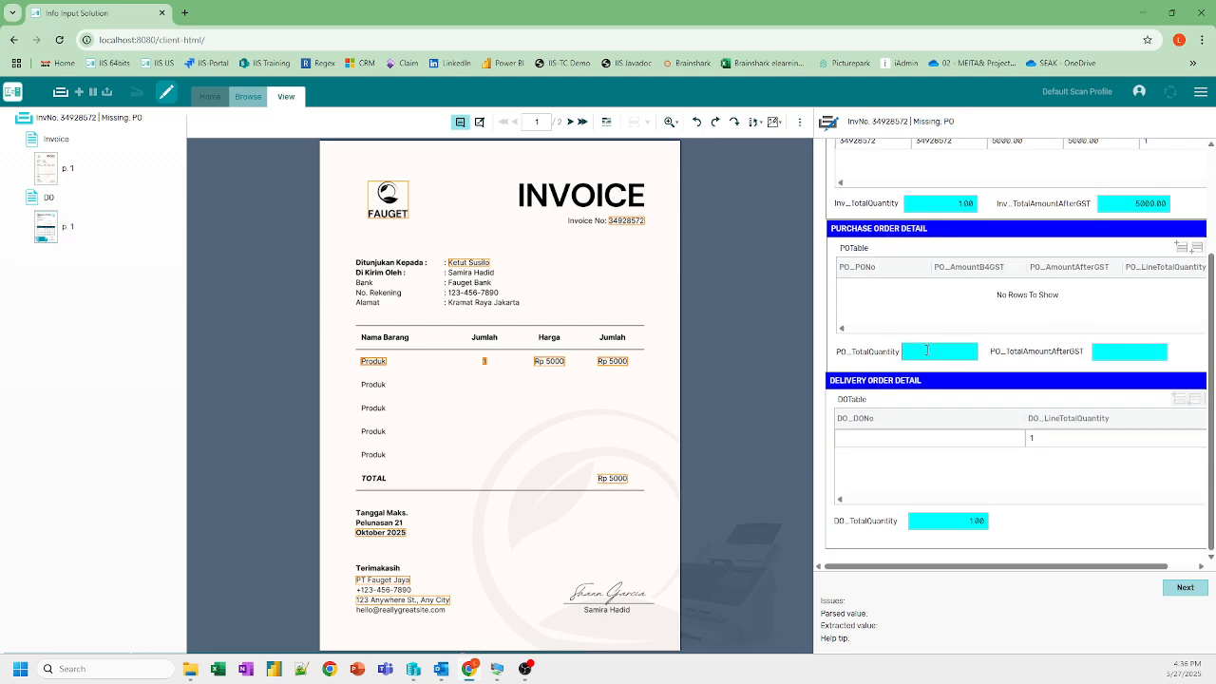
{"action": "scroll", "coordinate": [936, 339], "scroll_direction": "up", "scroll_amount": 3}
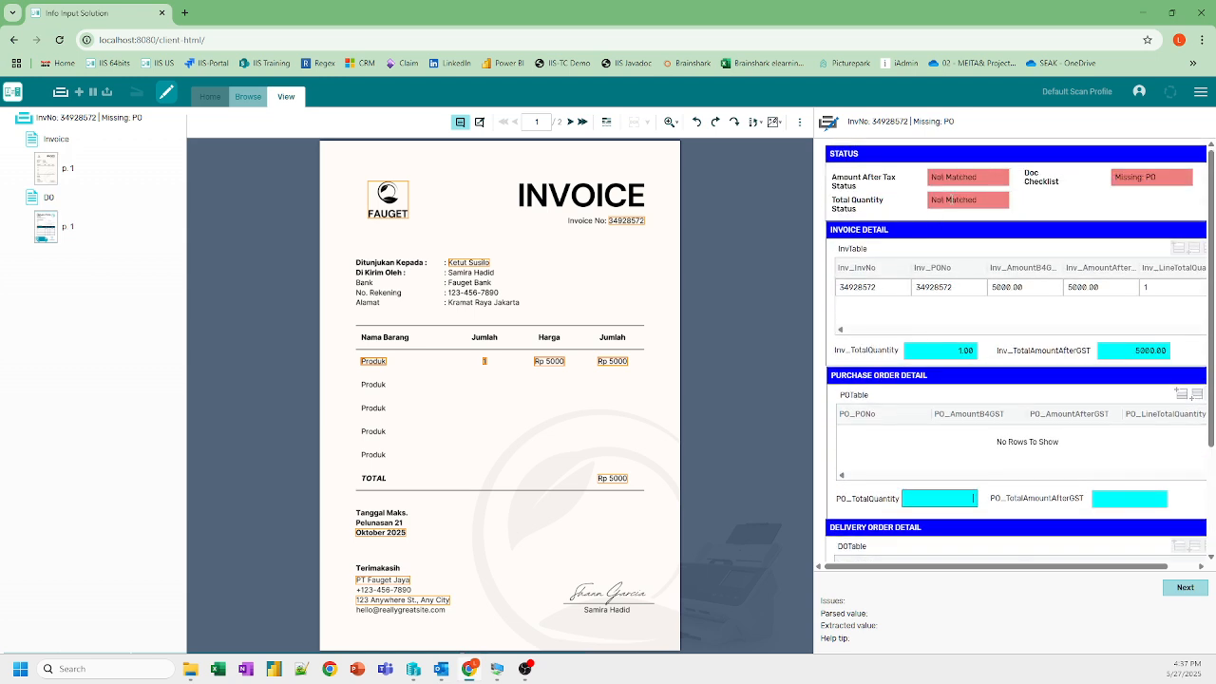
Suspend the incomplete invoice matching batch and confirm the suspension
{"action": "left_click", "coordinate": [190, 668]}
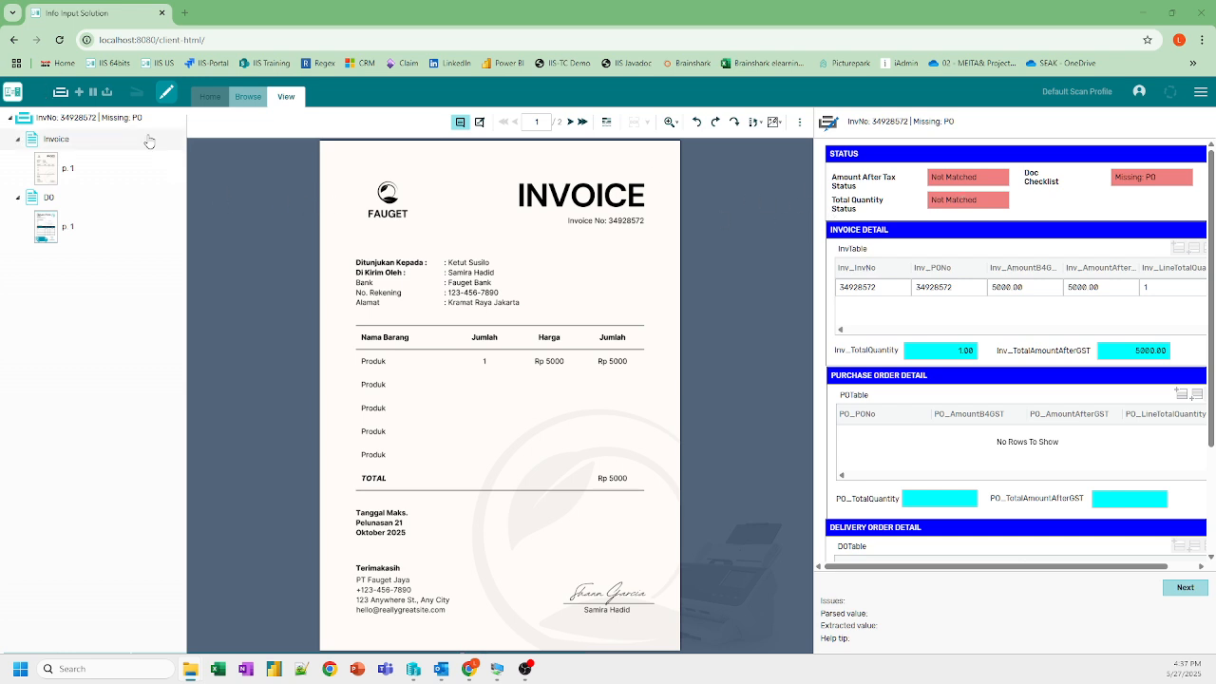
{"action": "left_click", "coordinate": [92, 93]}
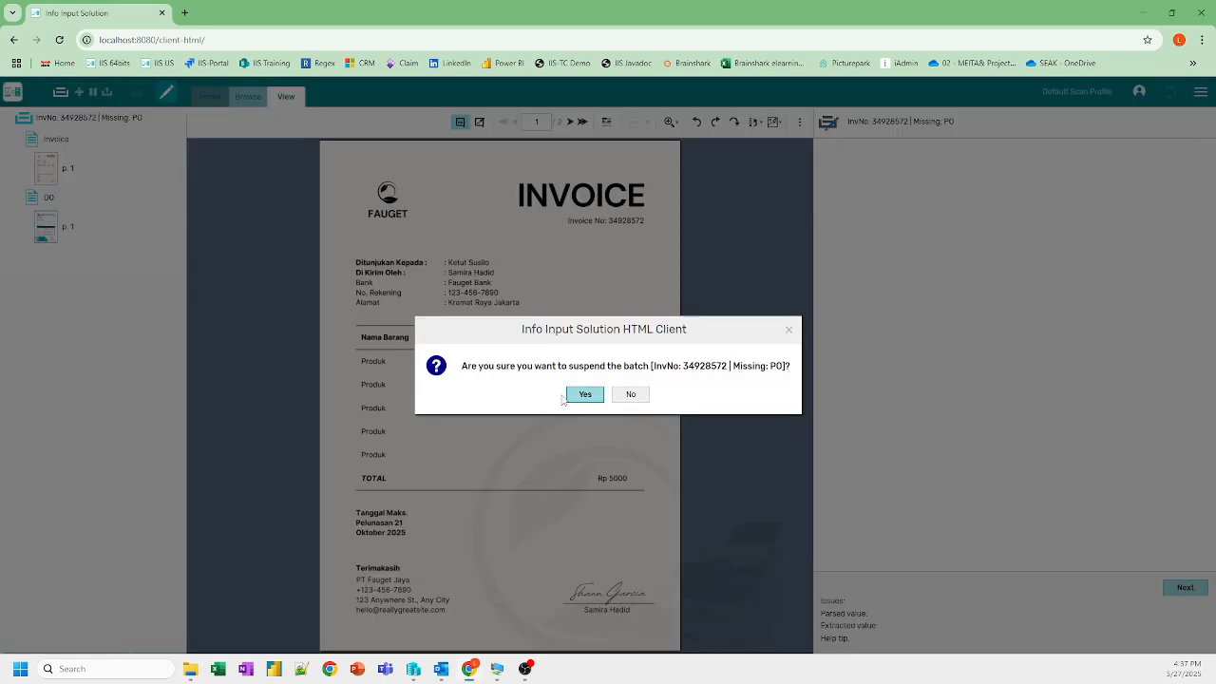
{"action": "left_click", "coordinate": [576, 399]}
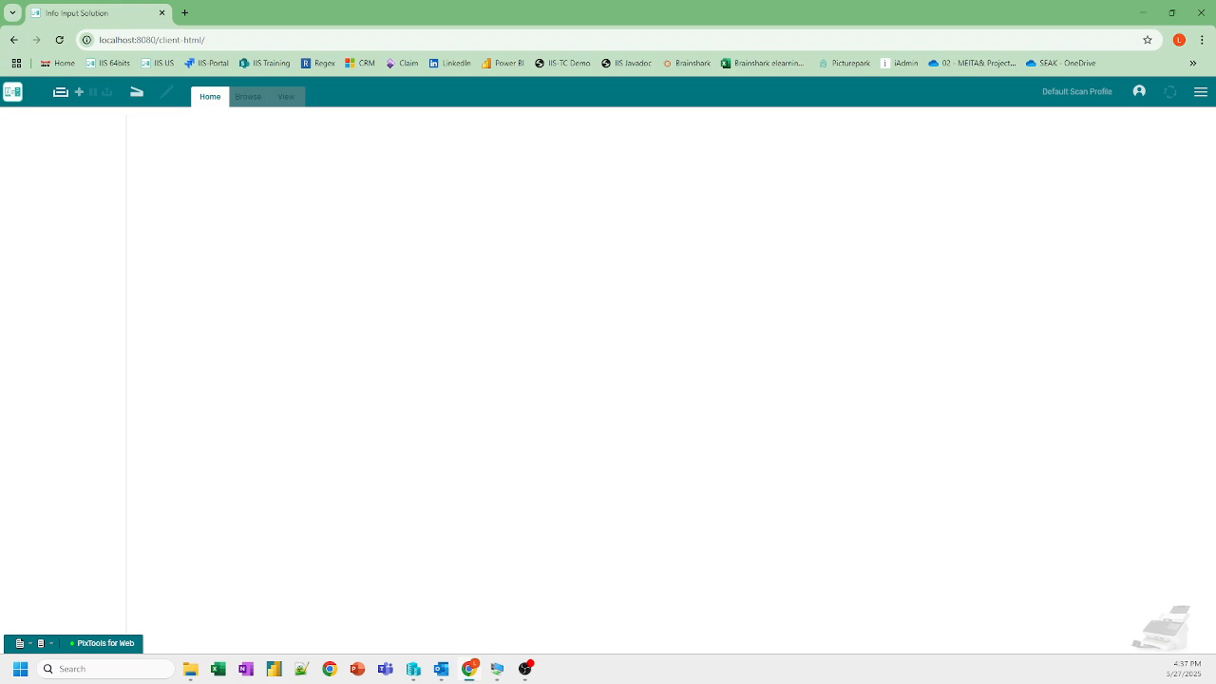
Open the "##Demo_Invoice Matching with PO and DO_Recheck (AG)" output folder in File Explorer and check its DO, Invoice and PO subfolders
{"action": "left_click_drag", "start_coordinate": [1215, 330], "coordinate": [591, 112]}
{"action": "double_click", "coordinate": [432, 317]}
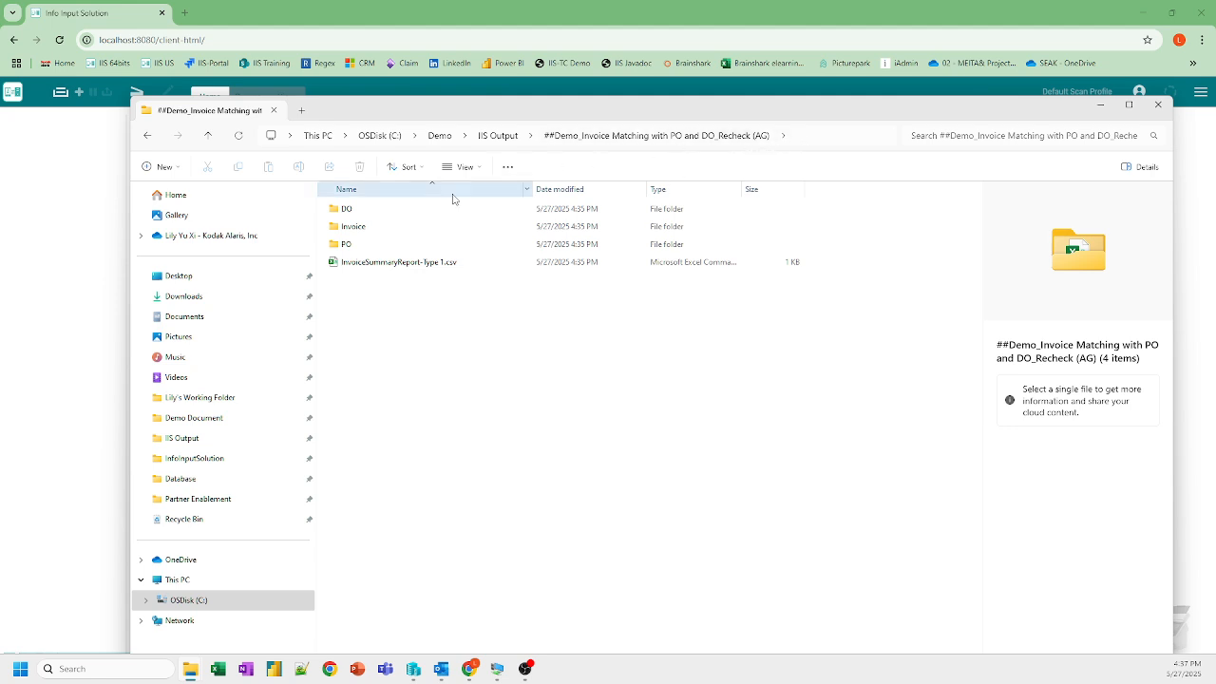
{"action": "left_click", "coordinate": [373, 213]}
{"action": "left_click", "coordinate": [362, 227]}
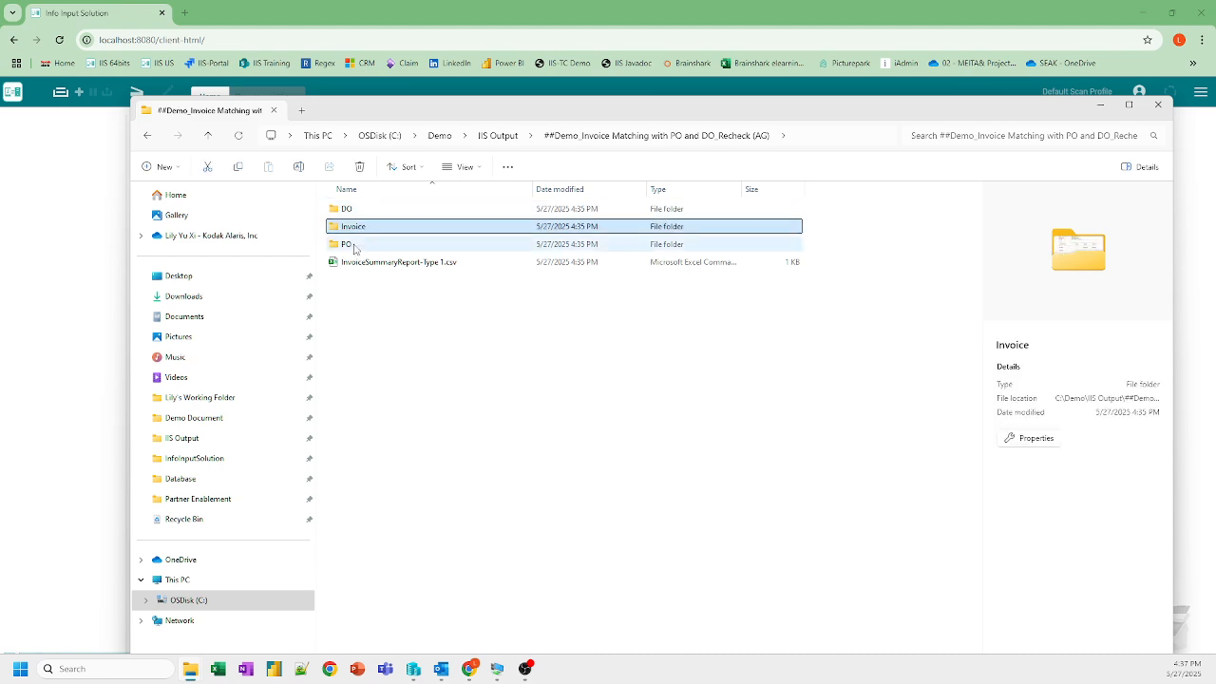
{"action": "left_click", "coordinate": [354, 246]}
{"action": "left_click", "coordinate": [354, 211]}
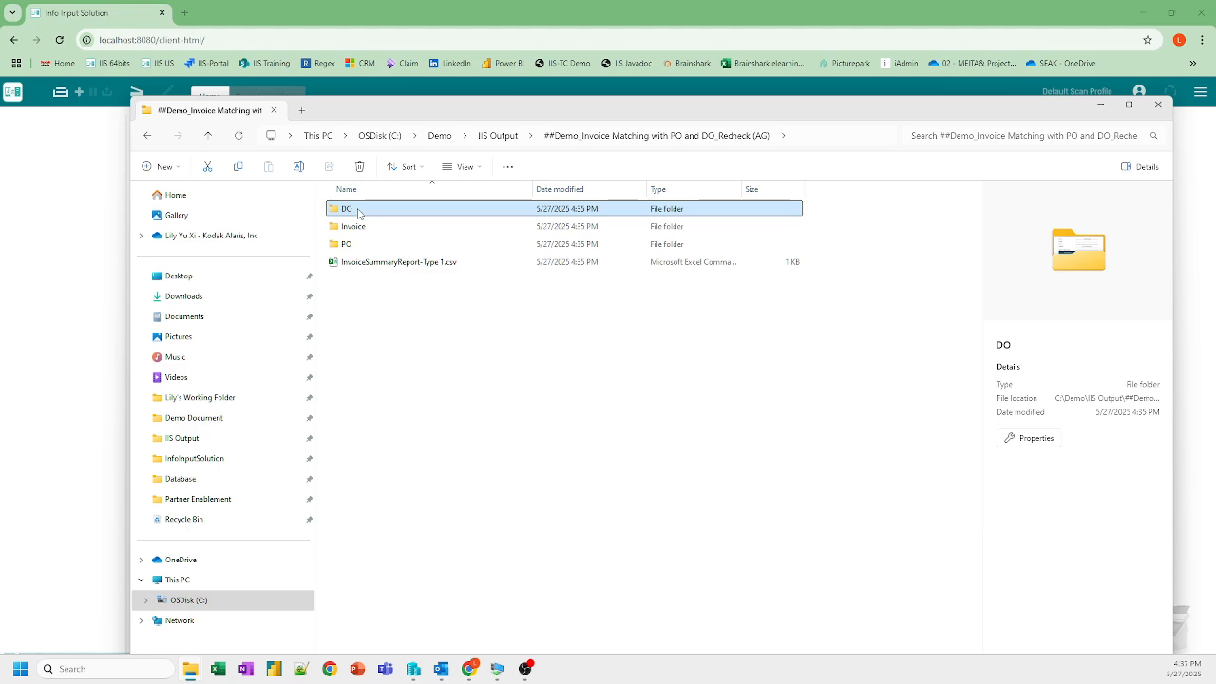
View the exported delivery order PDF from the DO subfolder, and close both the PDF and the folder window
{"action": "double_click", "coordinate": [358, 210]}
{"action": "left_click", "coordinate": [424, 215]}
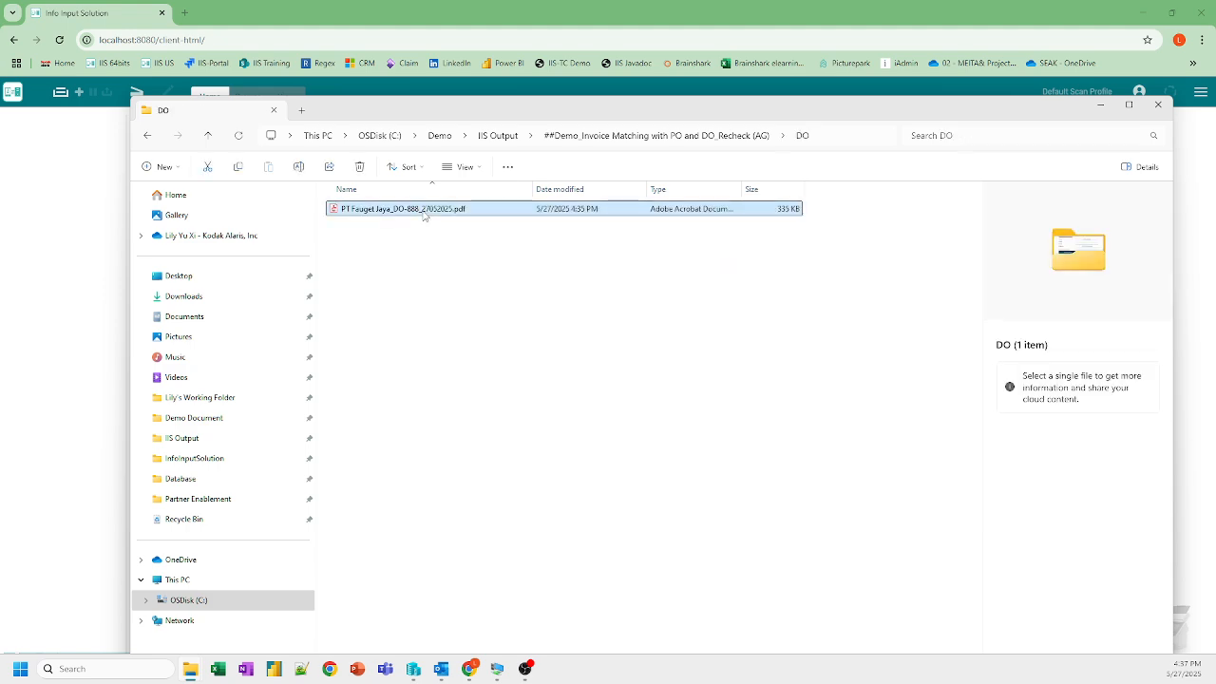
{"action": "double_click", "coordinate": [424, 216]}
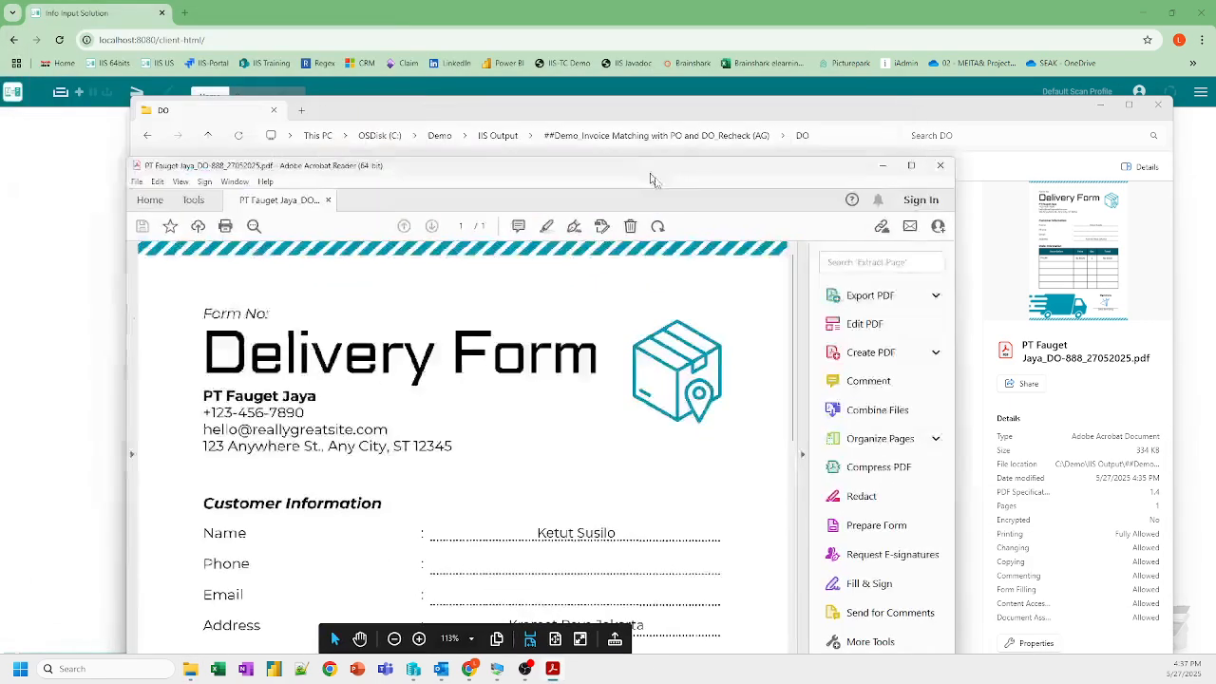
{"action": "left_click", "coordinate": [954, 170]}
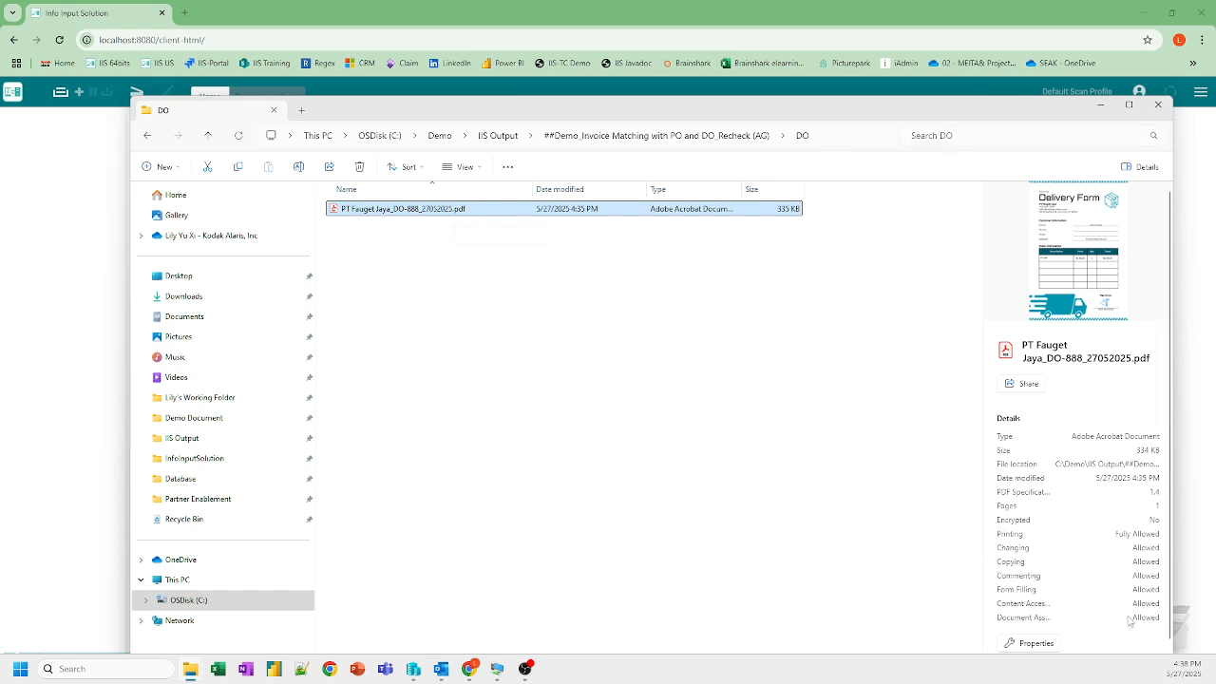
{"action": "left_click", "coordinate": [1159, 104]}
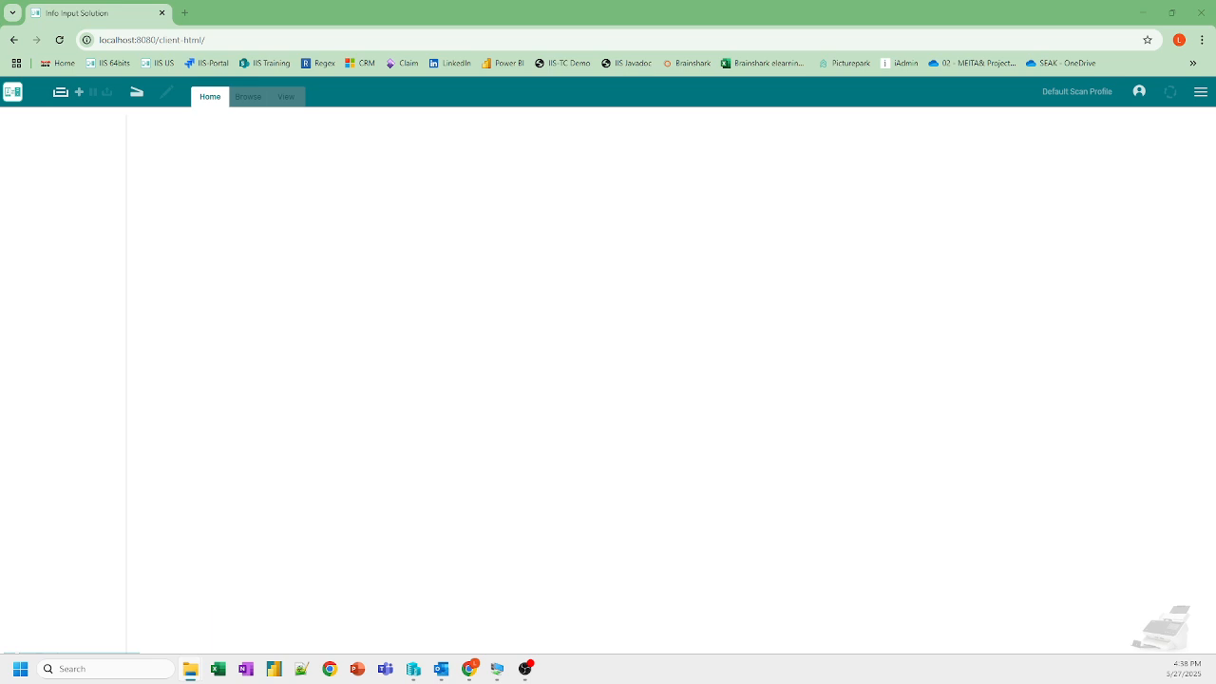
Return to the batch output folder and view the exported files in the Invoice and PO subfolders
{"action": "left_click_drag", "start_coordinate": [1215, 157], "coordinate": [443, 124]}
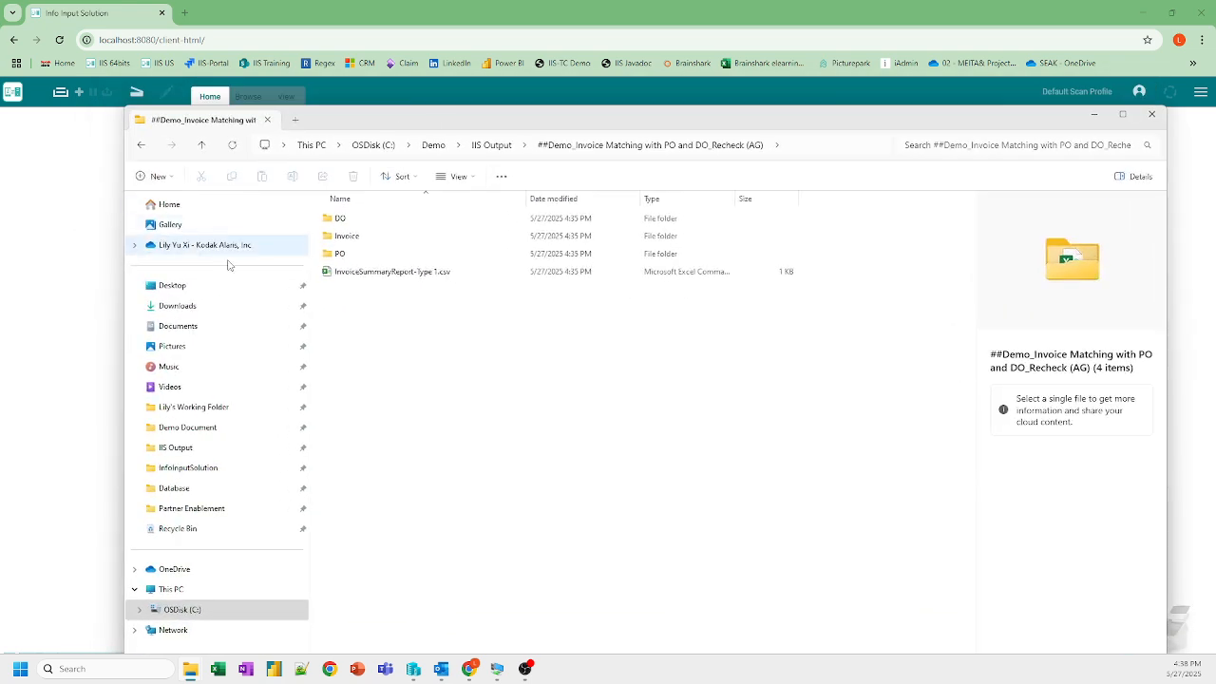
{"action": "double_click", "coordinate": [331, 239]}
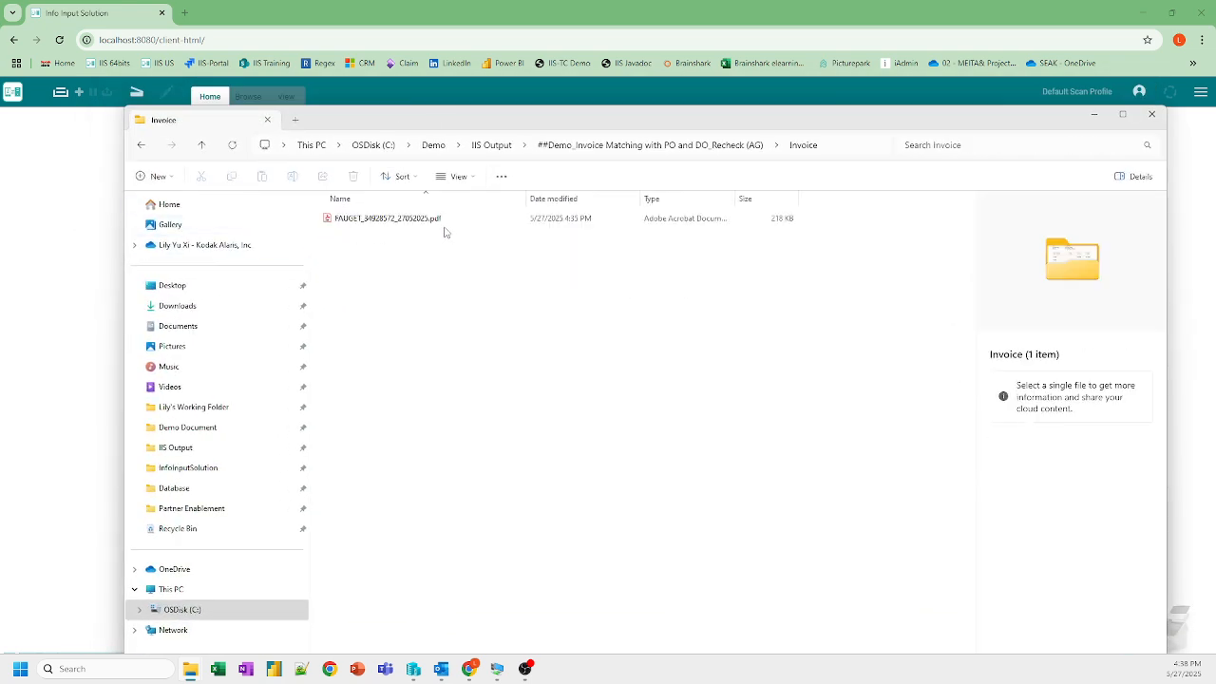
{"action": "left_click", "coordinate": [140, 144]}
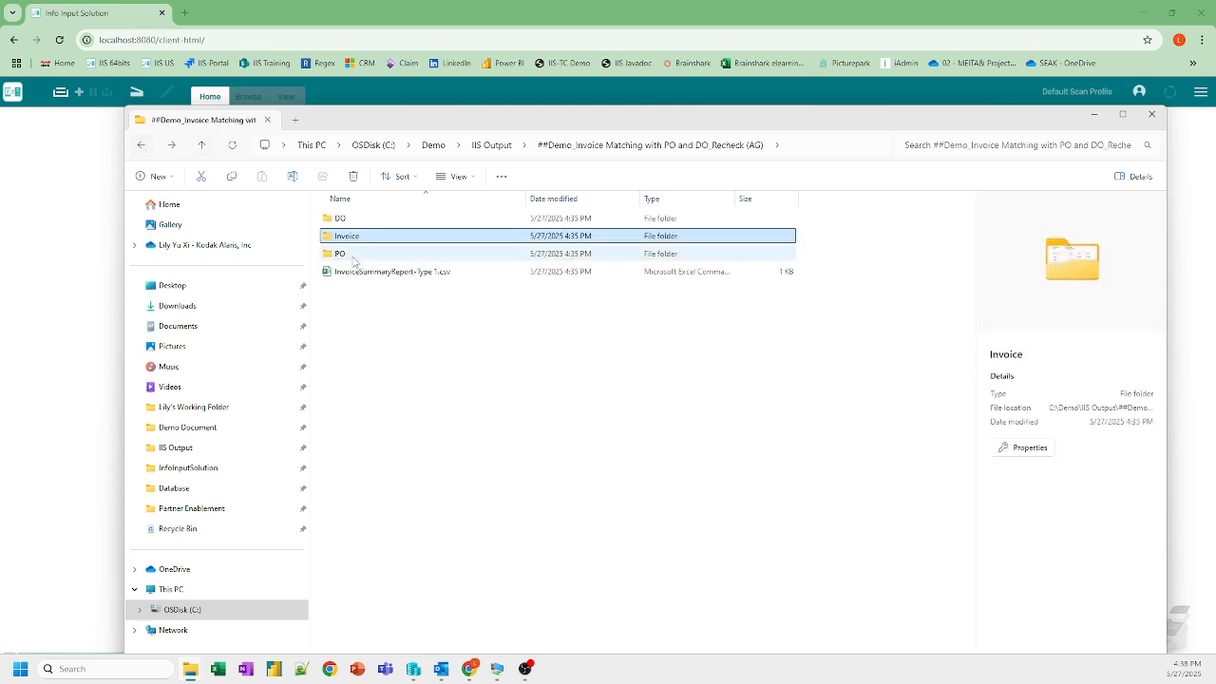
{"action": "left_click", "coordinate": [351, 255]}
{"action": "double_click", "coordinate": [353, 258]}
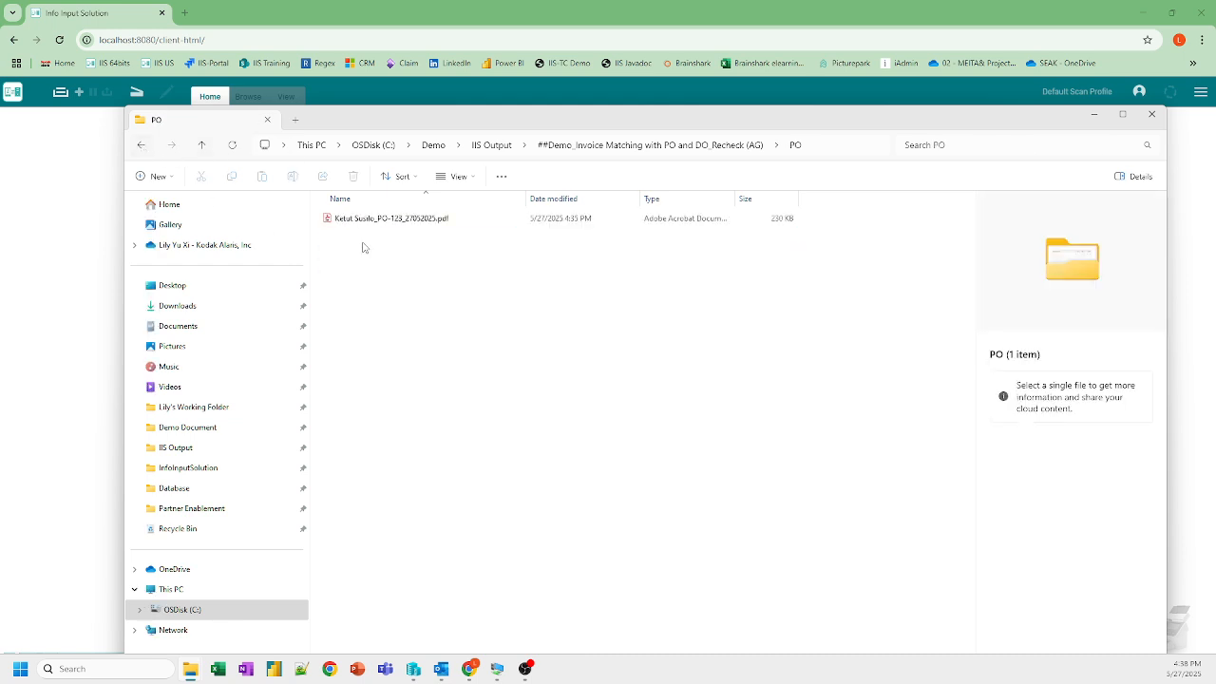
{"action": "left_click", "coordinate": [140, 144]}
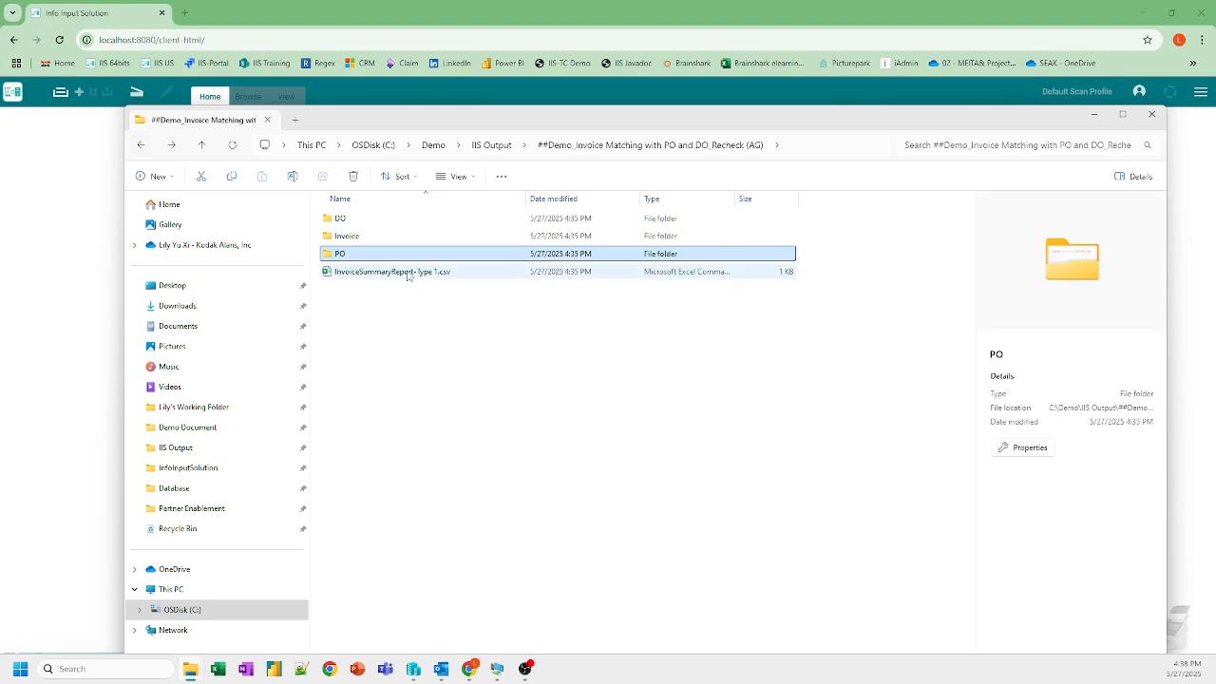
Open InvoiceSummaryReport-Type 1.csv from the output folder in Excel
{"action": "left_click", "coordinate": [400, 275]}
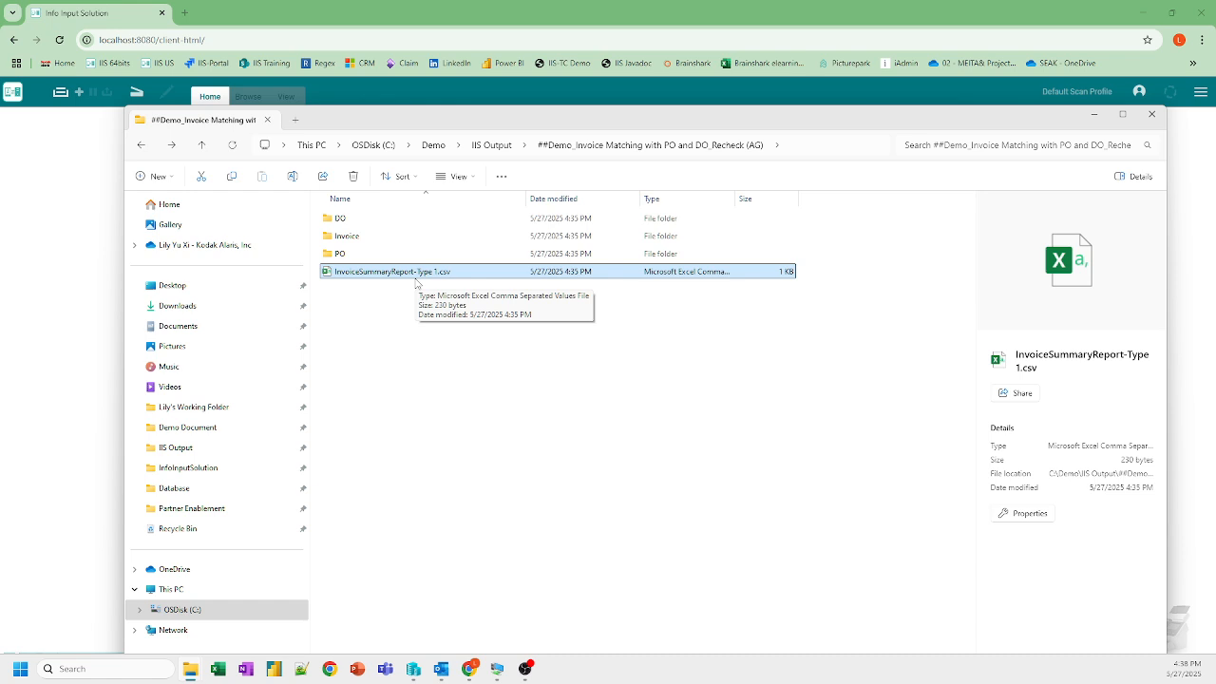
{"action": "double_click", "coordinate": [416, 276]}
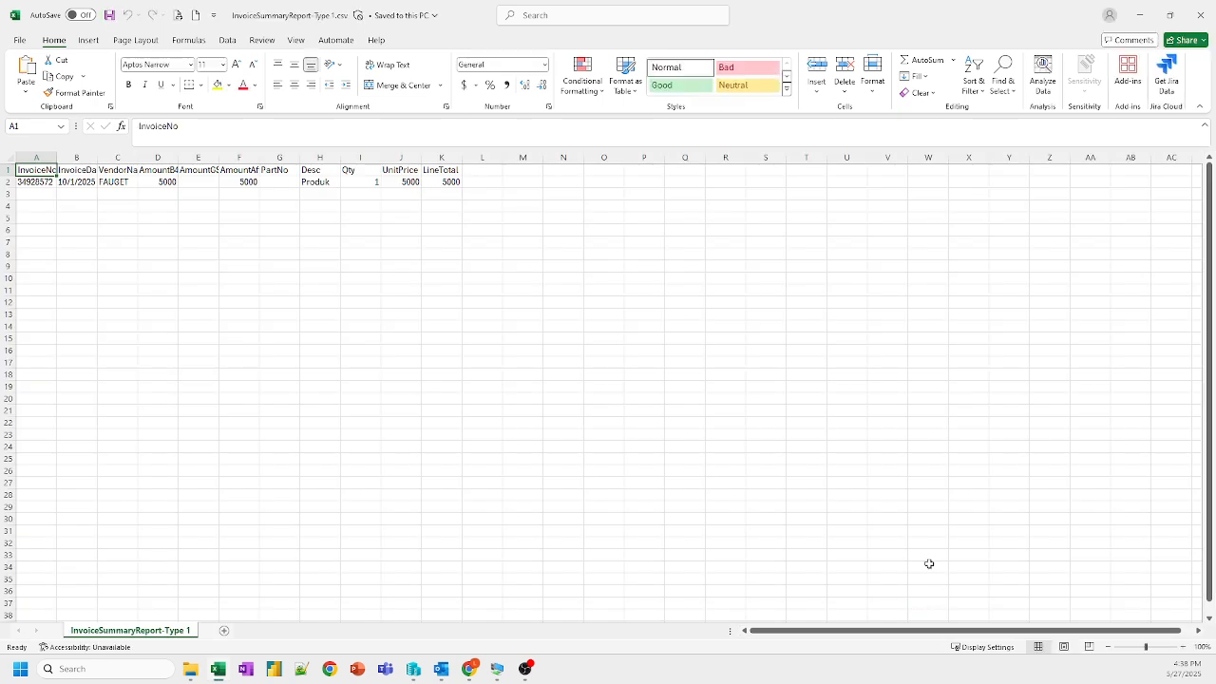
{"action": "left_click", "coordinate": [62, 215]}
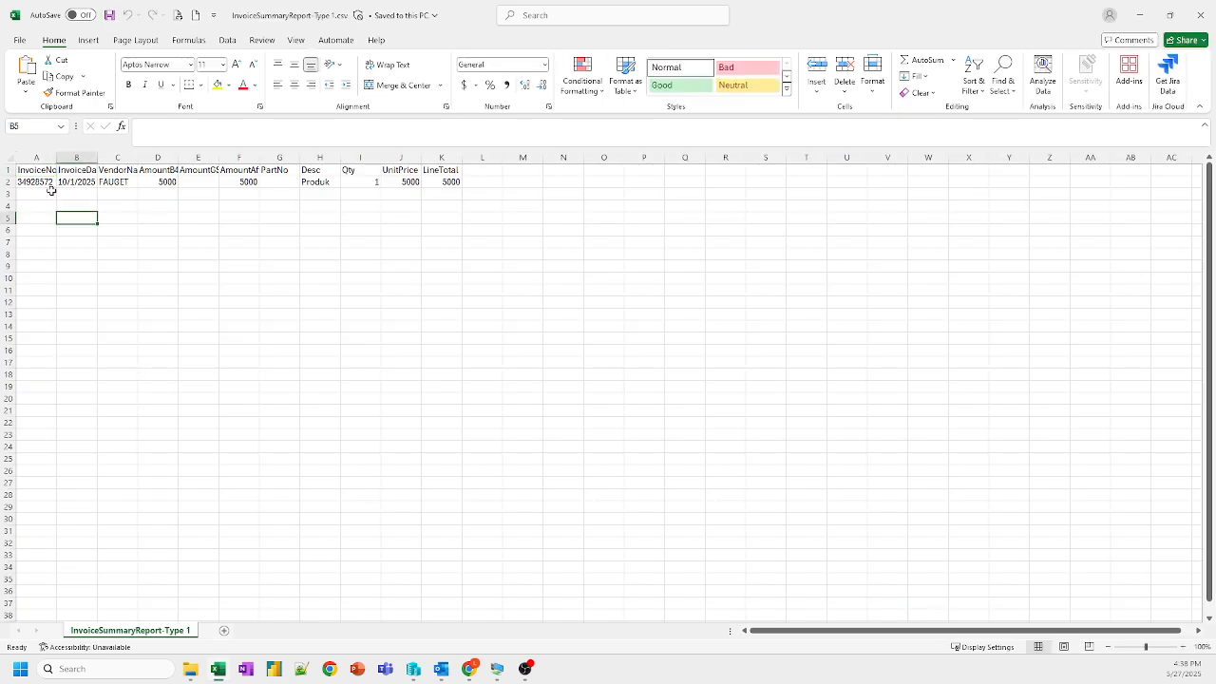
{"action": "left_click", "coordinate": [43, 185]}
Auto-fit the summary report's column widths and make the header row bold
{"action": "left_click_drag", "start_coordinate": [54, 156], "coordinate": [485, 171]}
{"action": "left_click", "coordinate": [8, 157]}
{"action": "double_click", "coordinate": [87, 157]}
{"action": "left_click", "coordinate": [74, 198]}
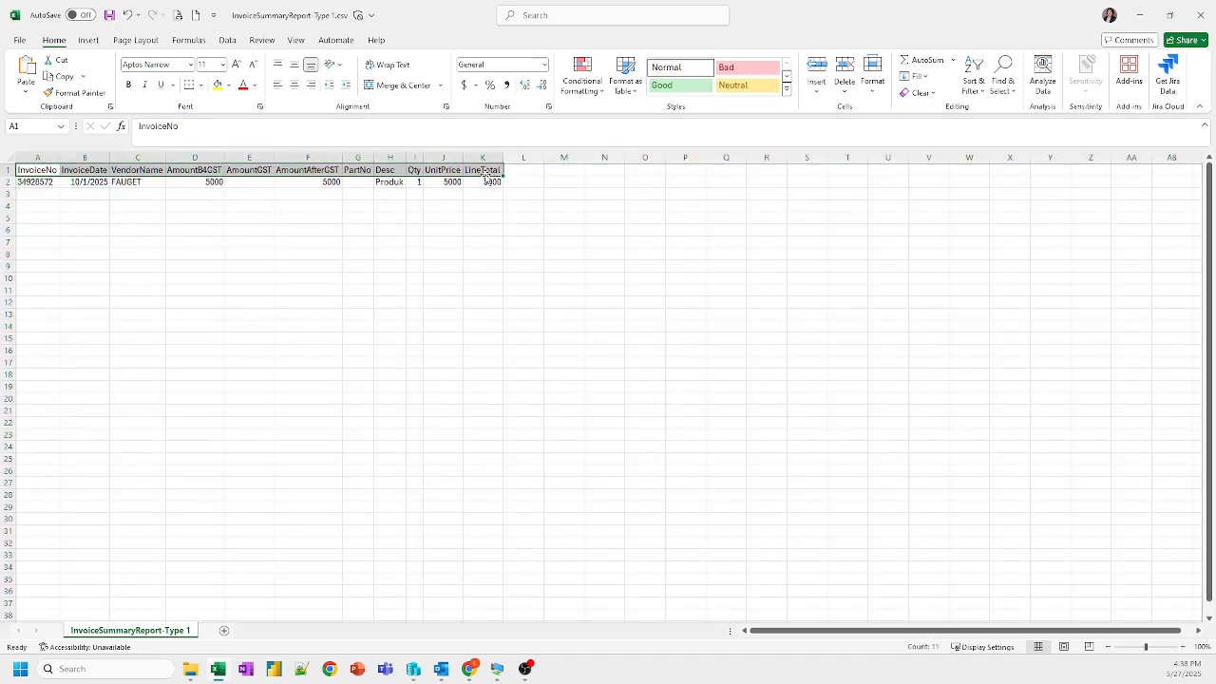
{"action": "key", "text": "ctrl+b"}
{"action": "left_click", "coordinate": [307, 228]}
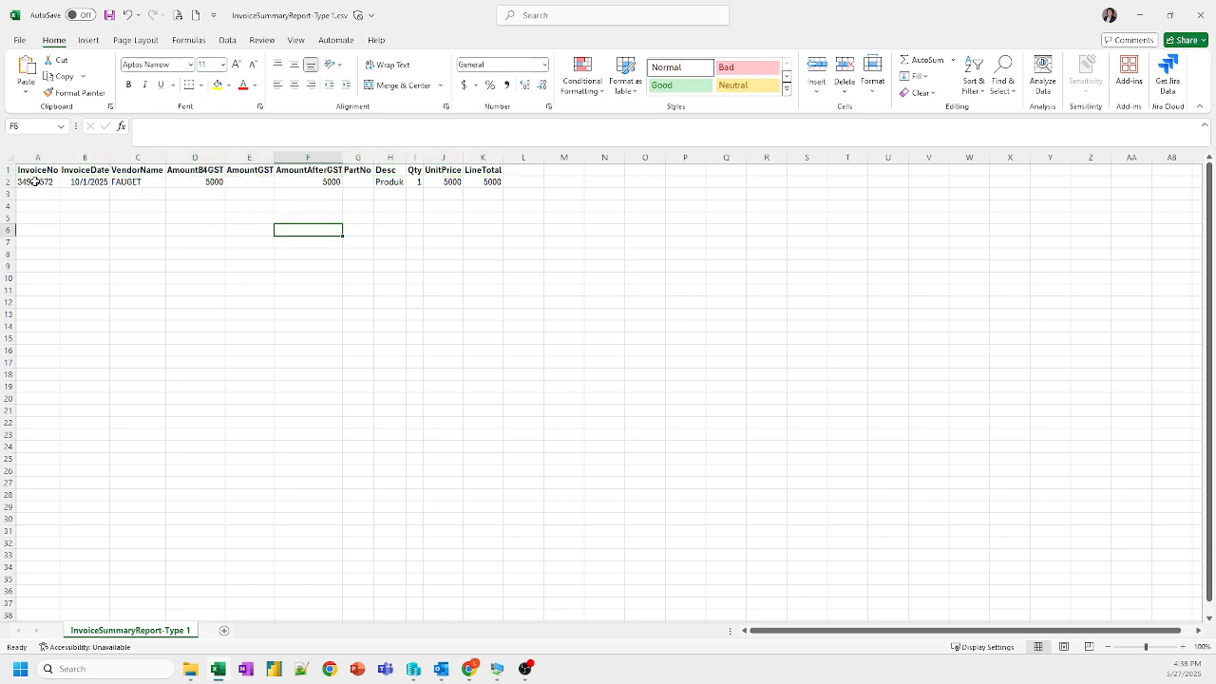
Review the exported invoice header and line item values in row 2, and close the report without saving
{"action": "left_click", "coordinate": [36, 181]}
{"action": "left_click", "coordinate": [88, 181]}
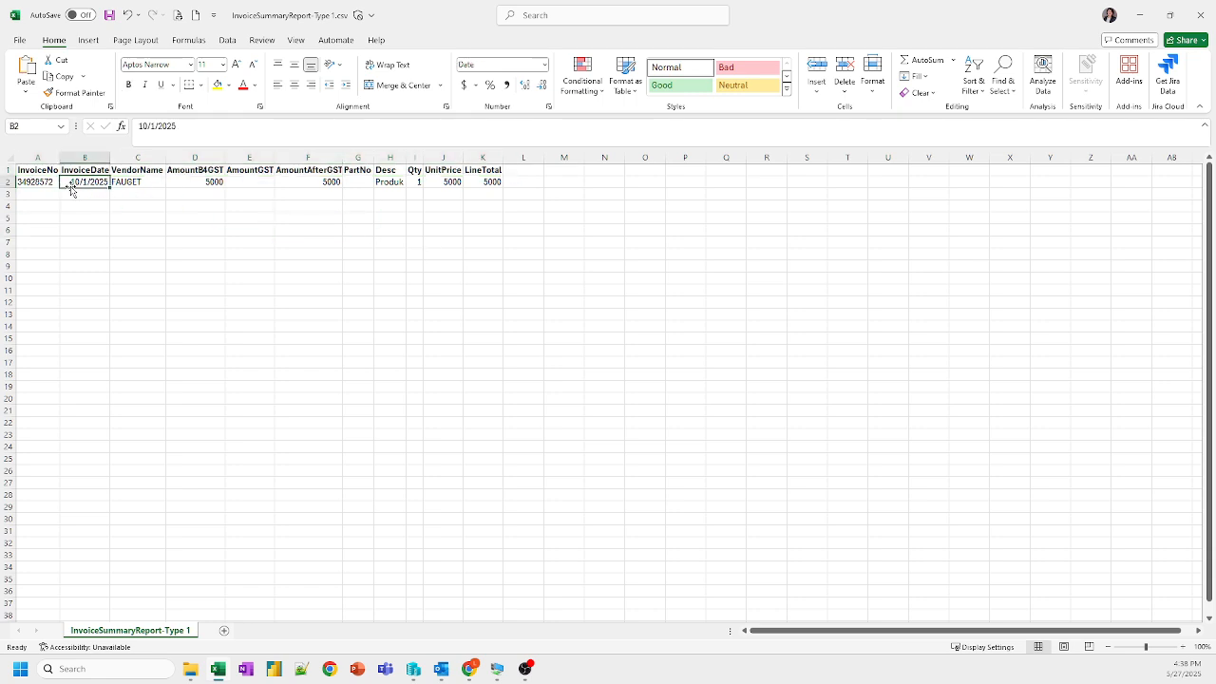
{"action": "left_click", "coordinate": [124, 181]}
{"action": "left_click", "coordinate": [193, 181]}
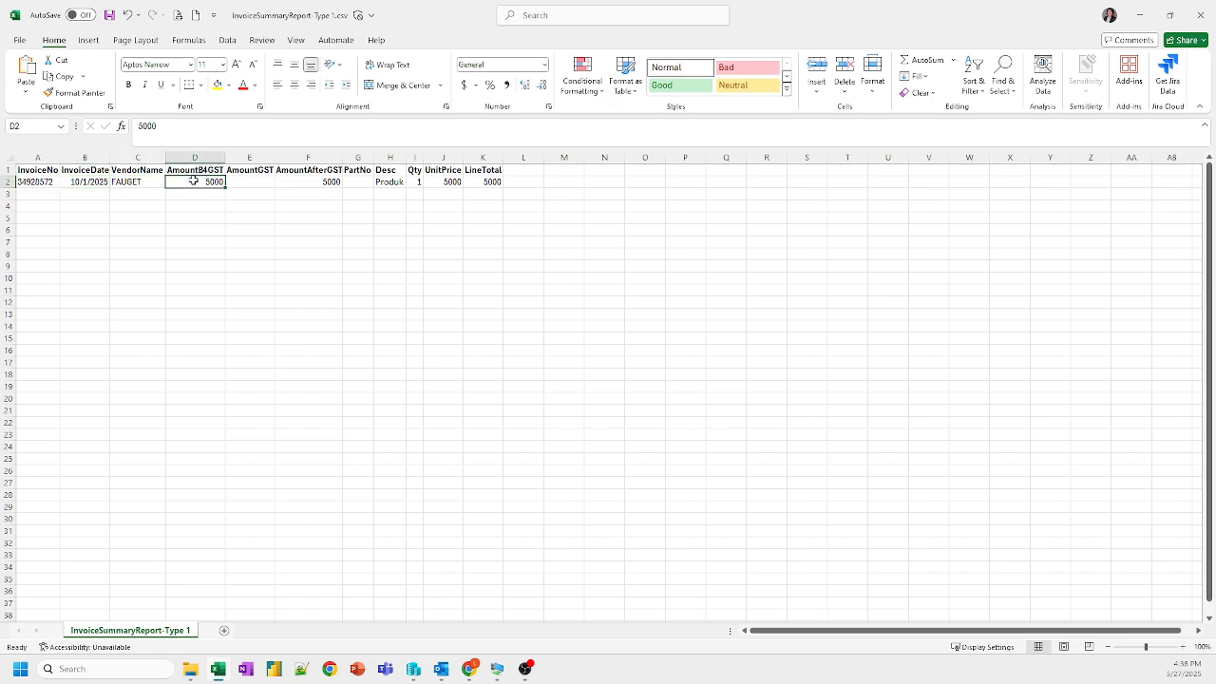
{"action": "left_click", "coordinate": [252, 179]}
{"action": "left_click", "coordinate": [321, 182]}
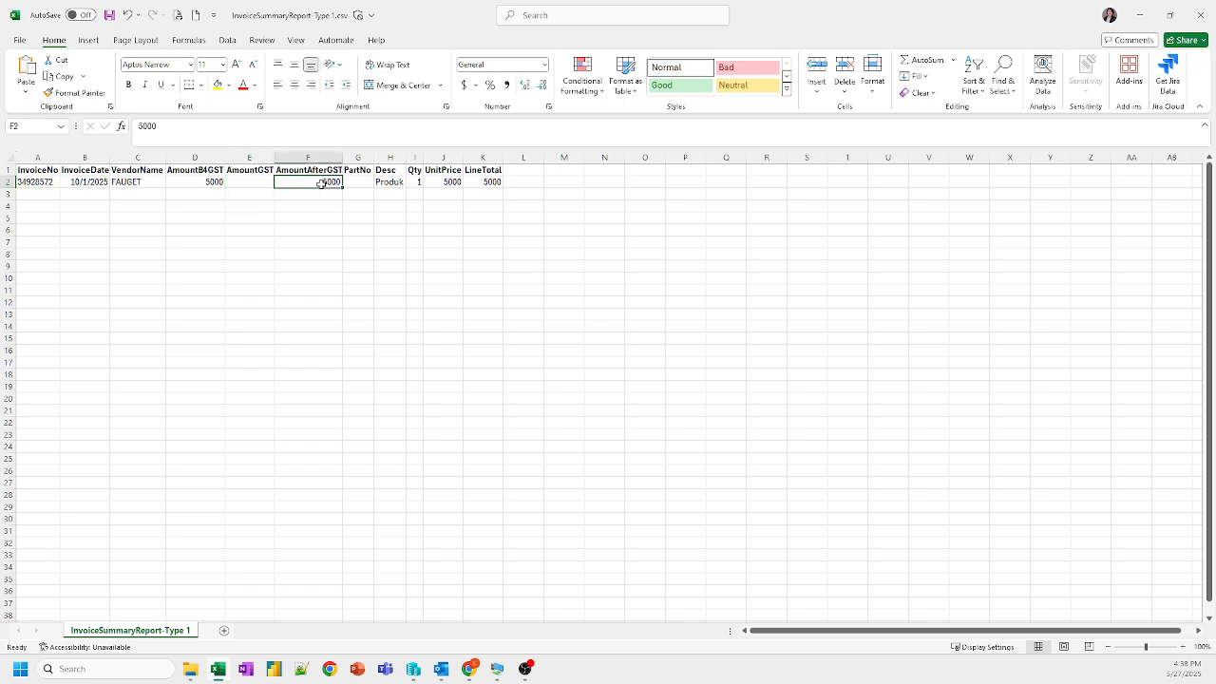
{"action": "left_click_drag", "start_coordinate": [380, 182], "coordinate": [471, 178]}
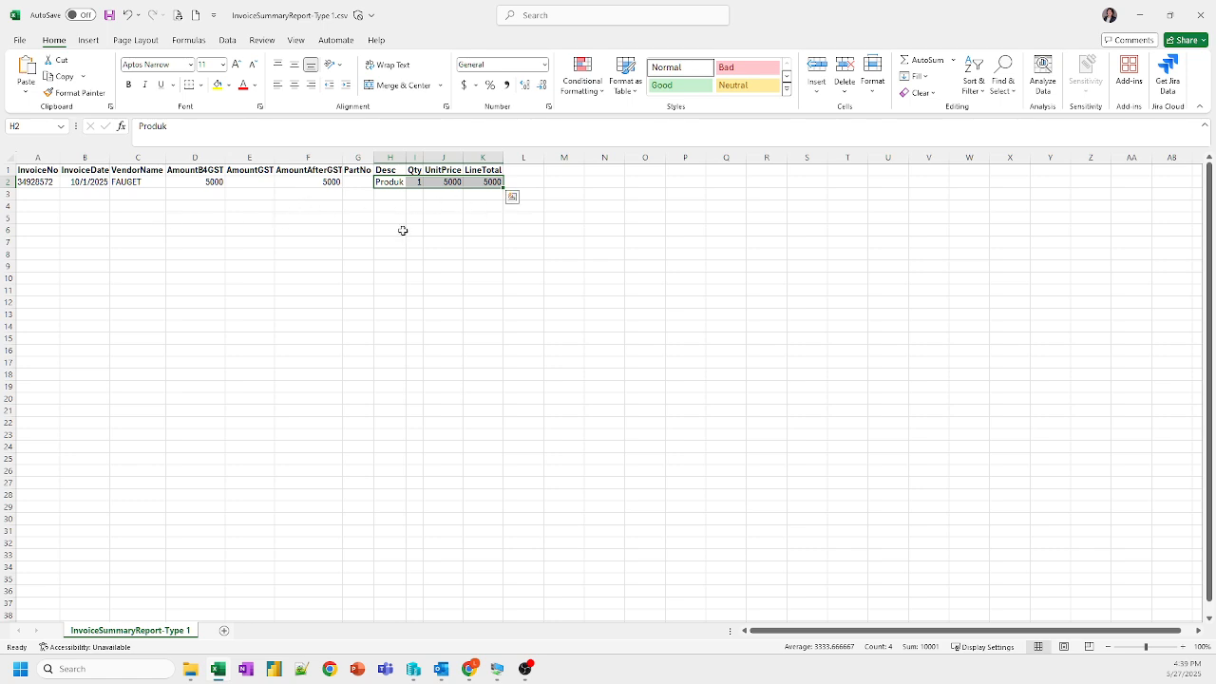
{"action": "left_click", "coordinate": [1199, 19]}
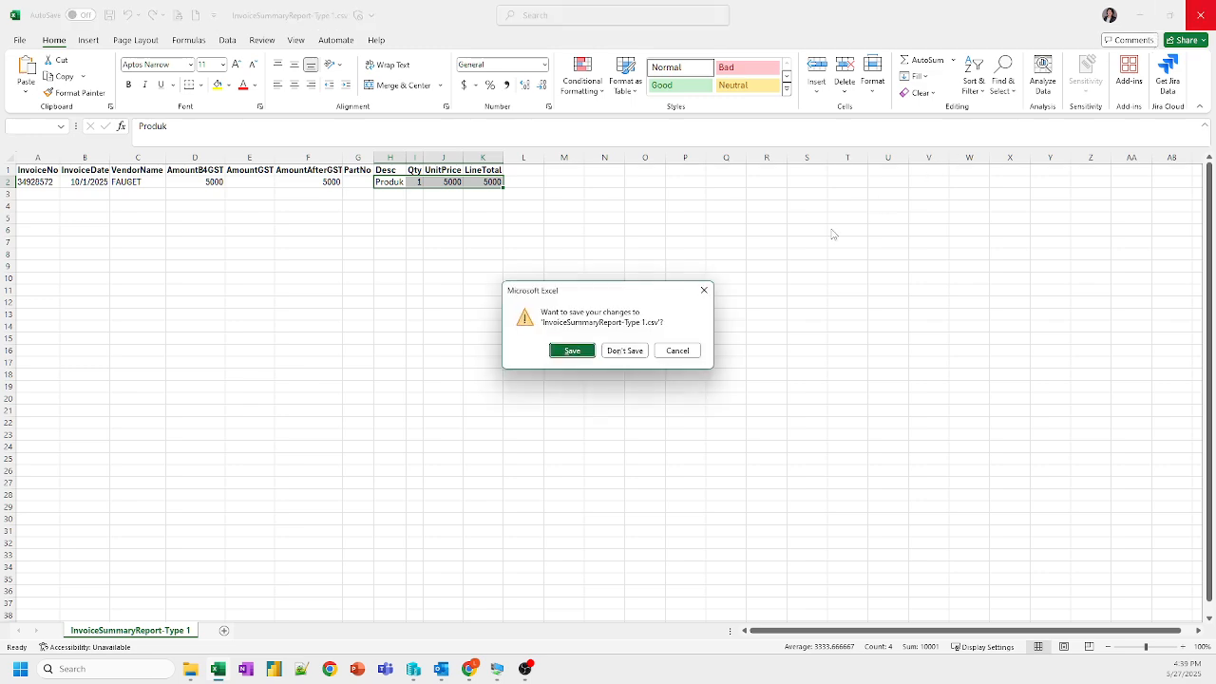
{"action": "left_click", "coordinate": [610, 354]}
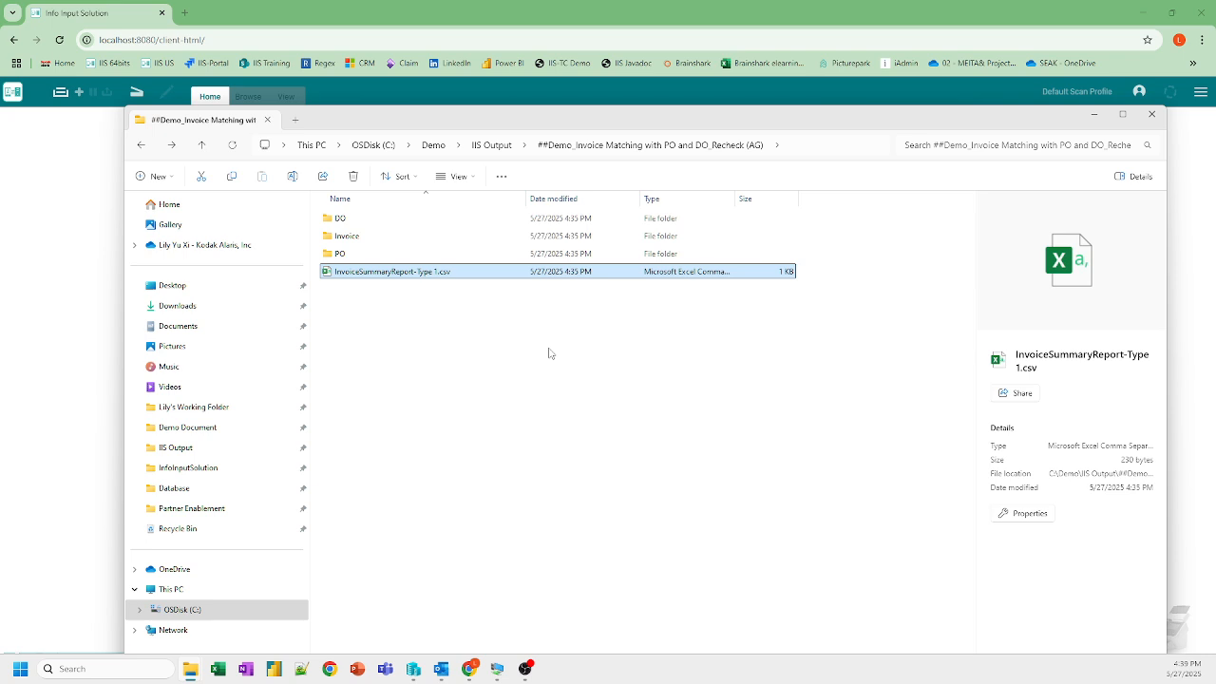
Select InvoiceSummaryReport-Type 1.csv again in the output folder
{"action": "left_click", "coordinate": [366, 292]}
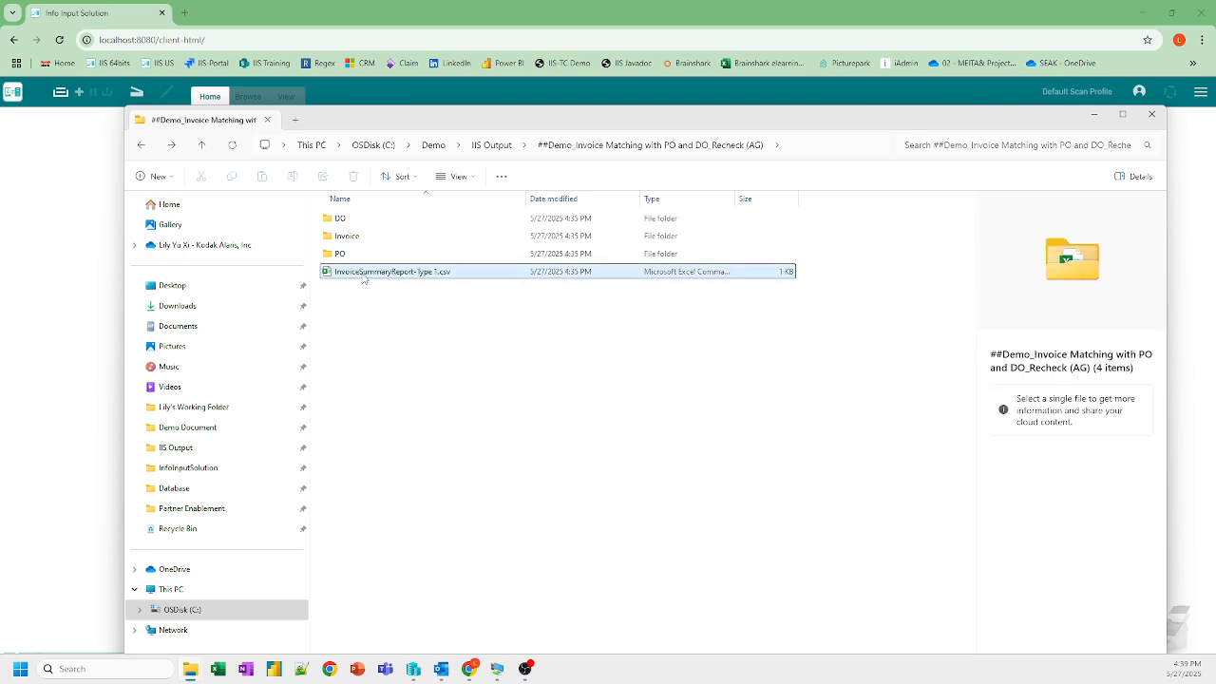
{"action": "left_click", "coordinate": [364, 276]}
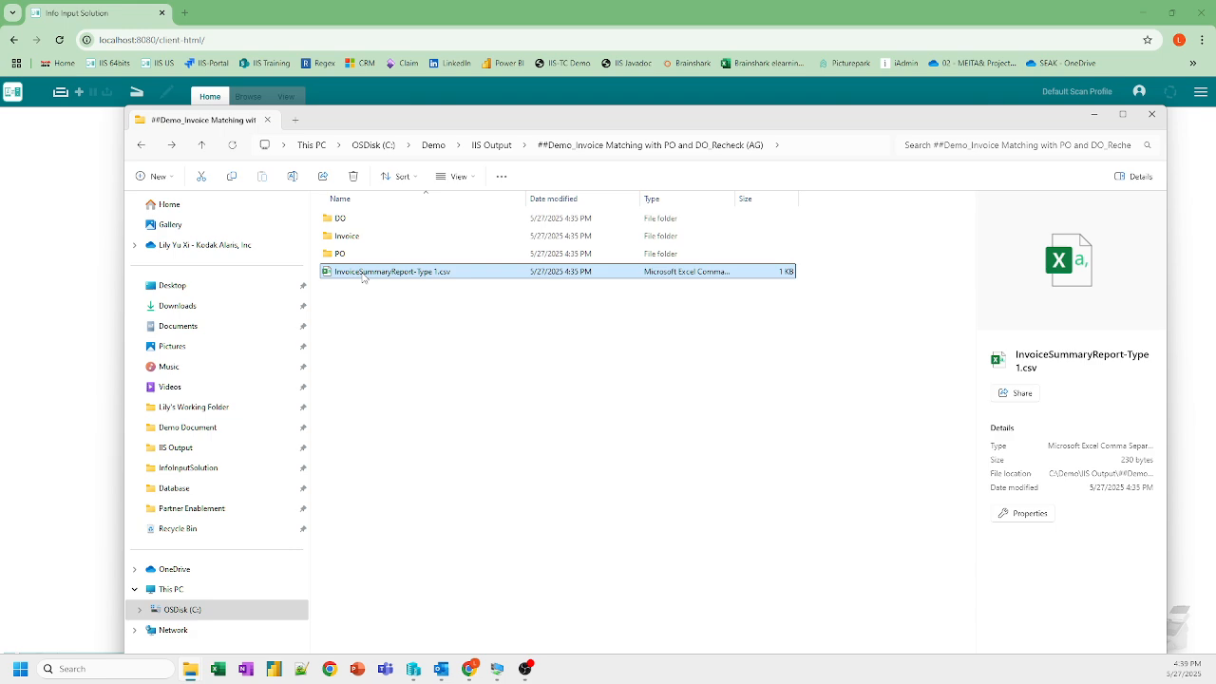